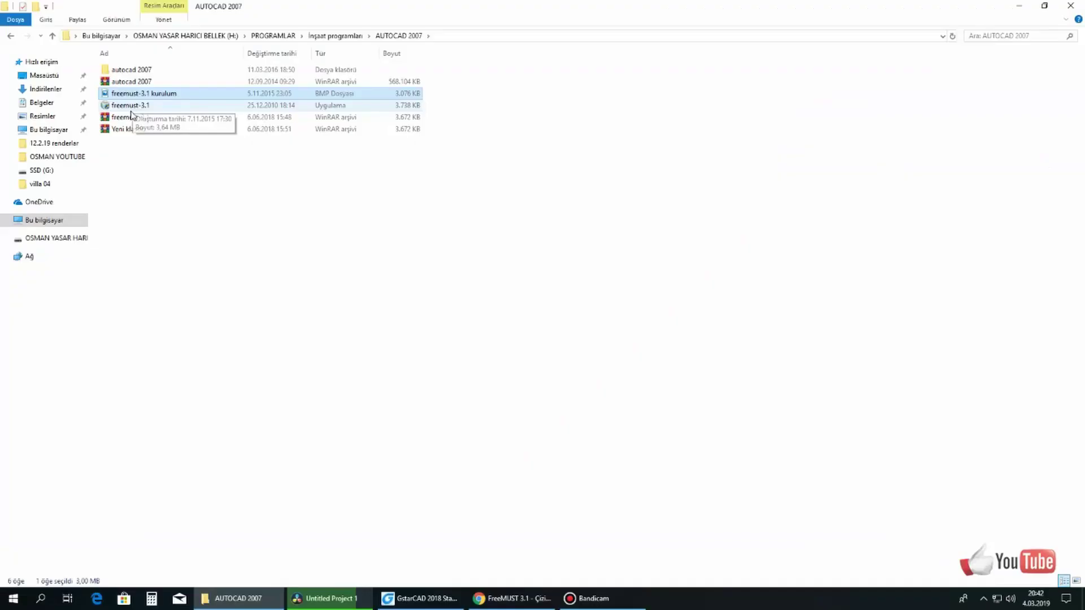
Launch the freemust-3.1 installer in Türkçe, accept the license and select the Turkish toolbar component
{"action": "double_click", "coordinate": [138, 106]}
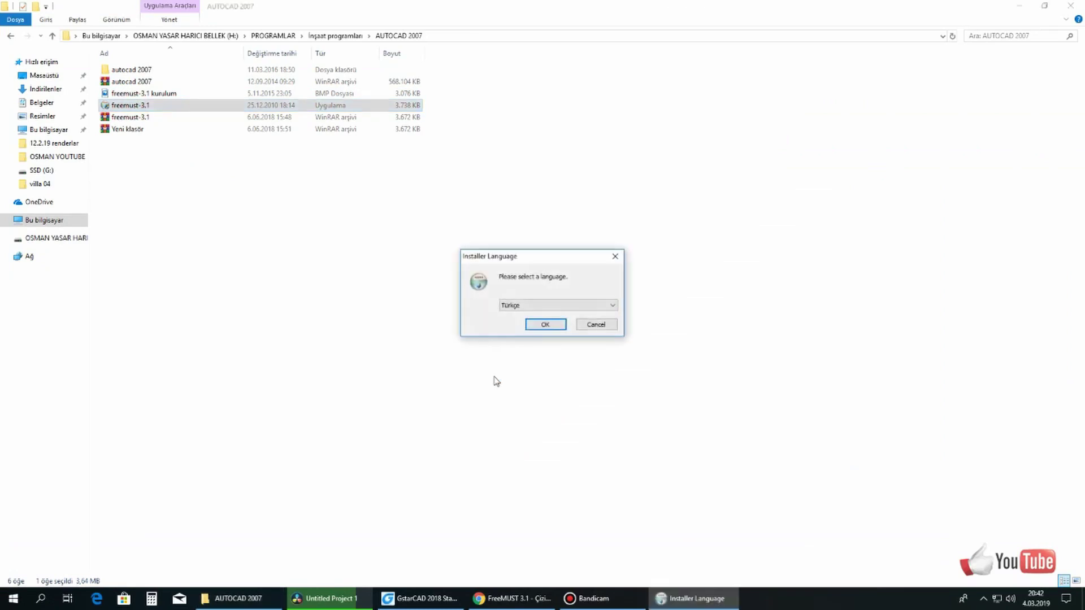
{"action": "left_click", "coordinate": [559, 324]}
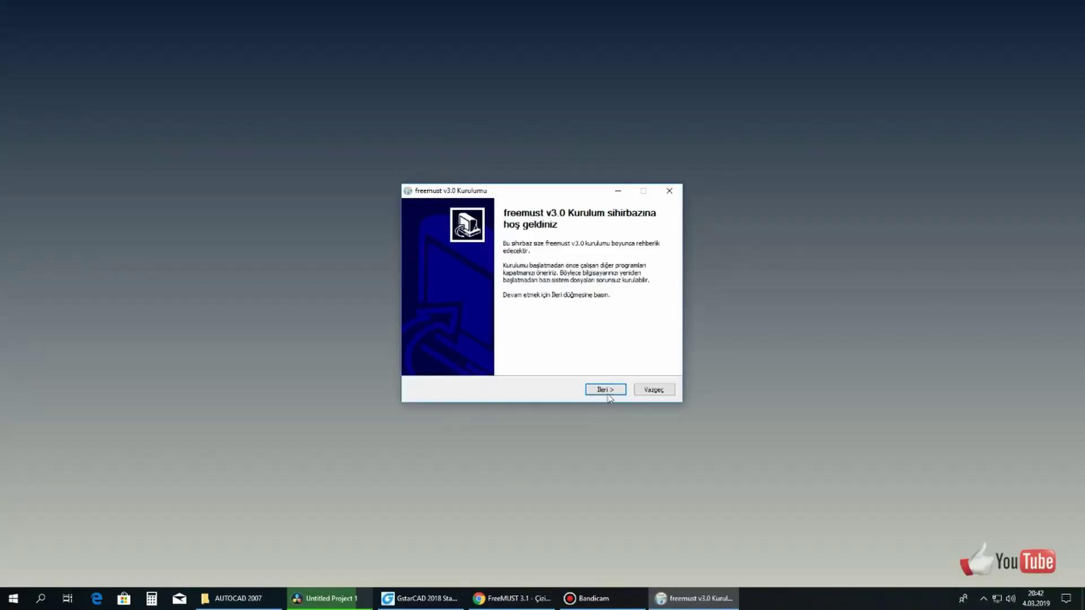
{"action": "left_click", "coordinate": [609, 397]}
{"action": "left_click", "coordinate": [602, 389]}
{"action": "left_click", "coordinate": [520, 290]}
{"action": "left_click", "coordinate": [605, 389]}
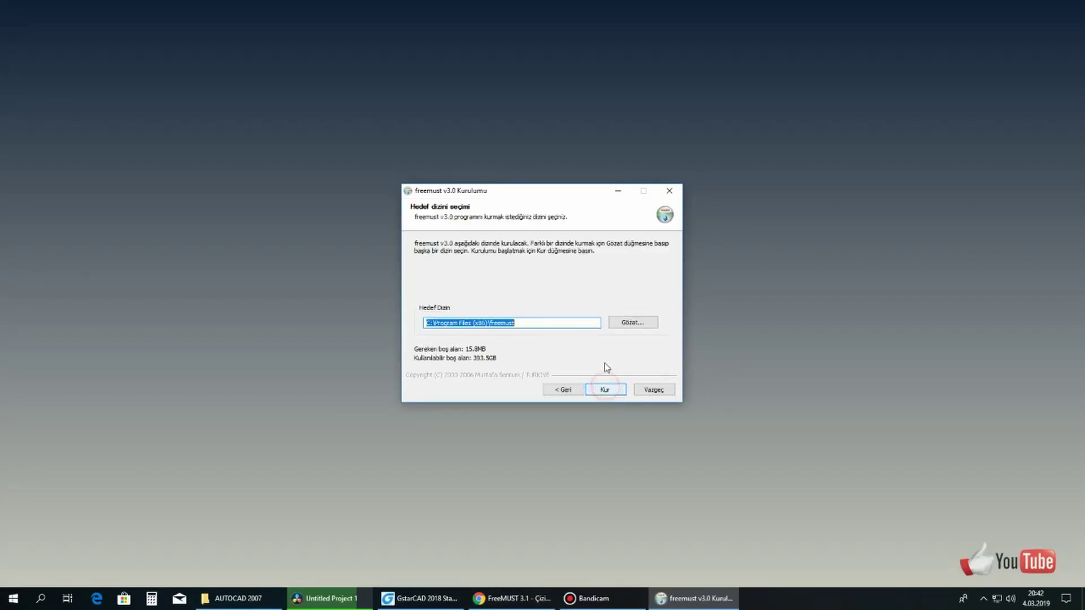
Set the install location to the Documents folder and start the installation
{"action": "left_click", "coordinate": [639, 327]}
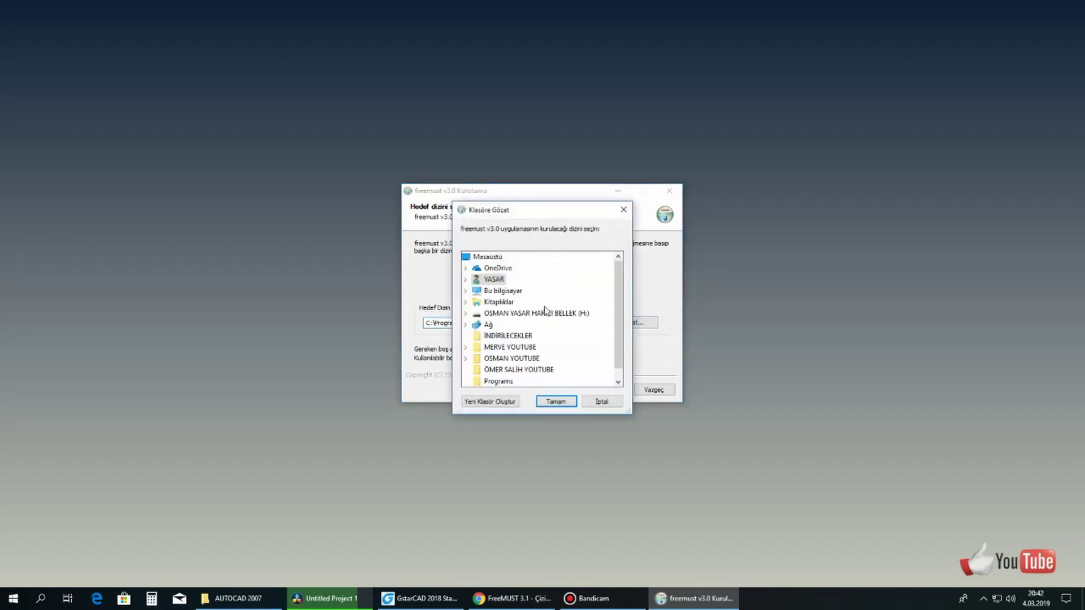
{"action": "left_click", "coordinate": [465, 302]}
{"action": "left_click", "coordinate": [496, 315]}
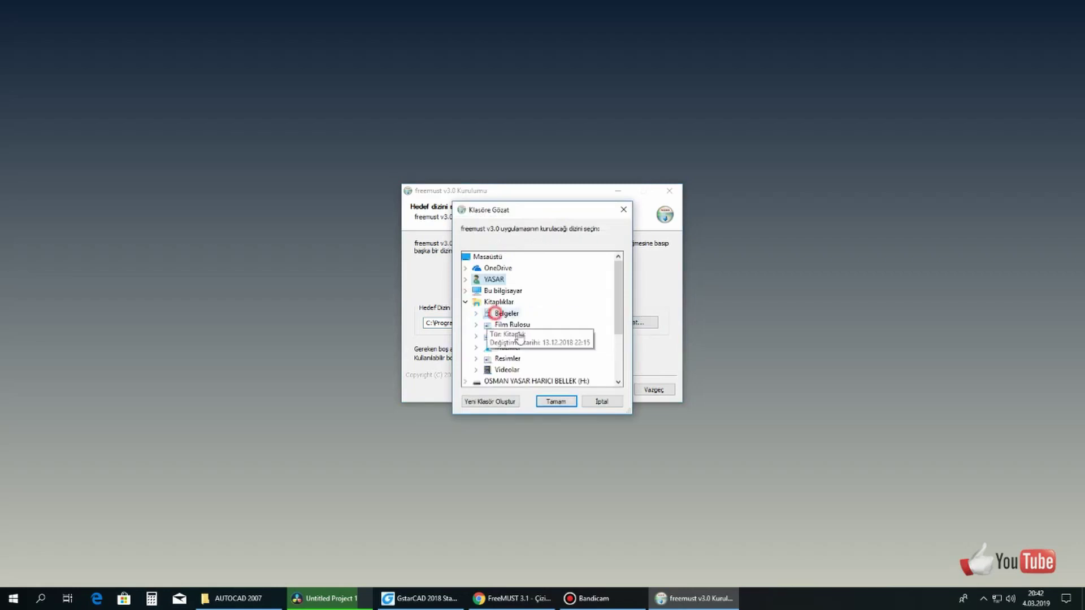
{"action": "left_click", "coordinate": [515, 324]}
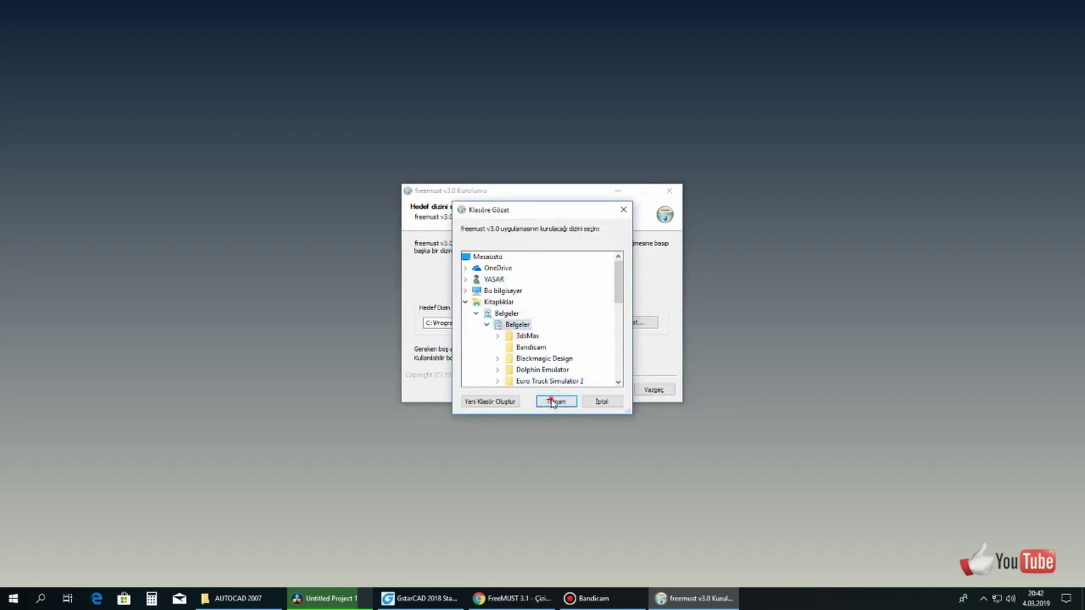
{"action": "left_click", "coordinate": [553, 403]}
{"action": "left_click", "coordinate": [617, 390]}
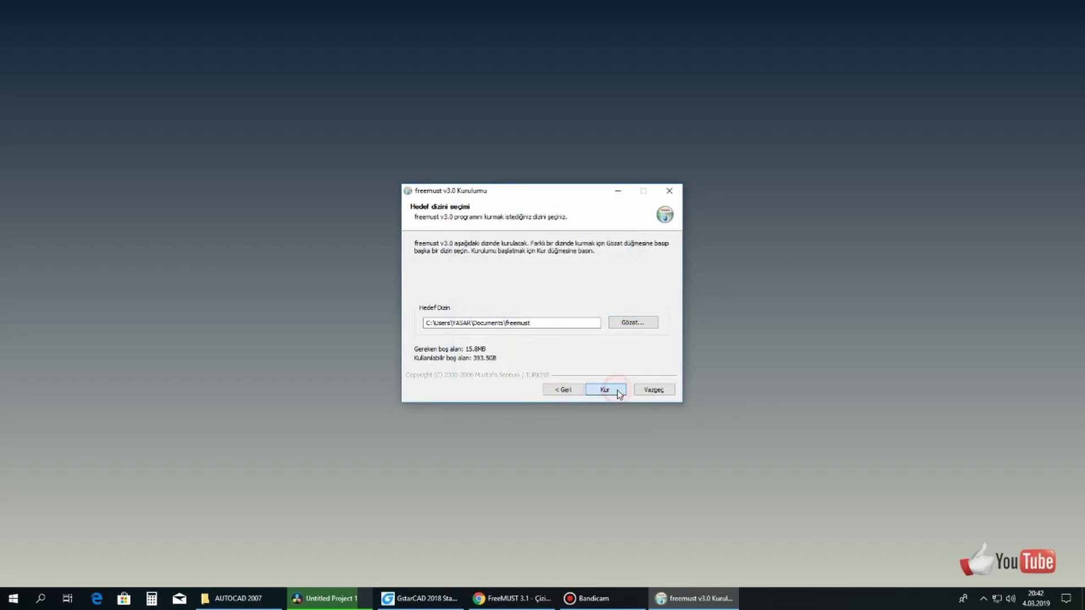
{"action": "left_click", "coordinate": [617, 391]}
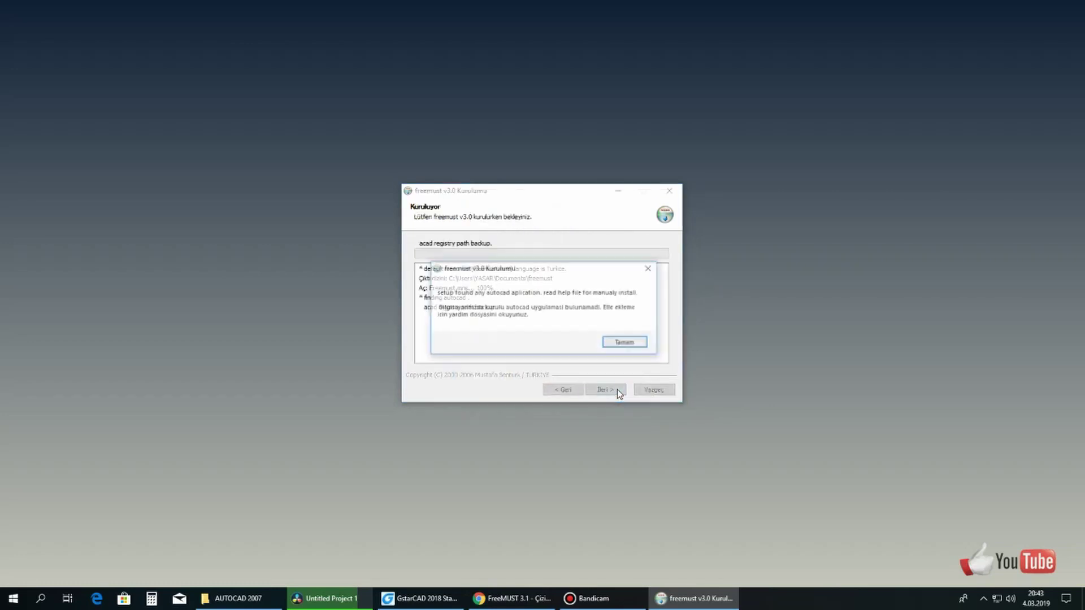
Dismiss the AutoCAD-not-found warning, let the install complete, and finish the freemust wizard
{"action": "left_click", "coordinate": [626, 343]}
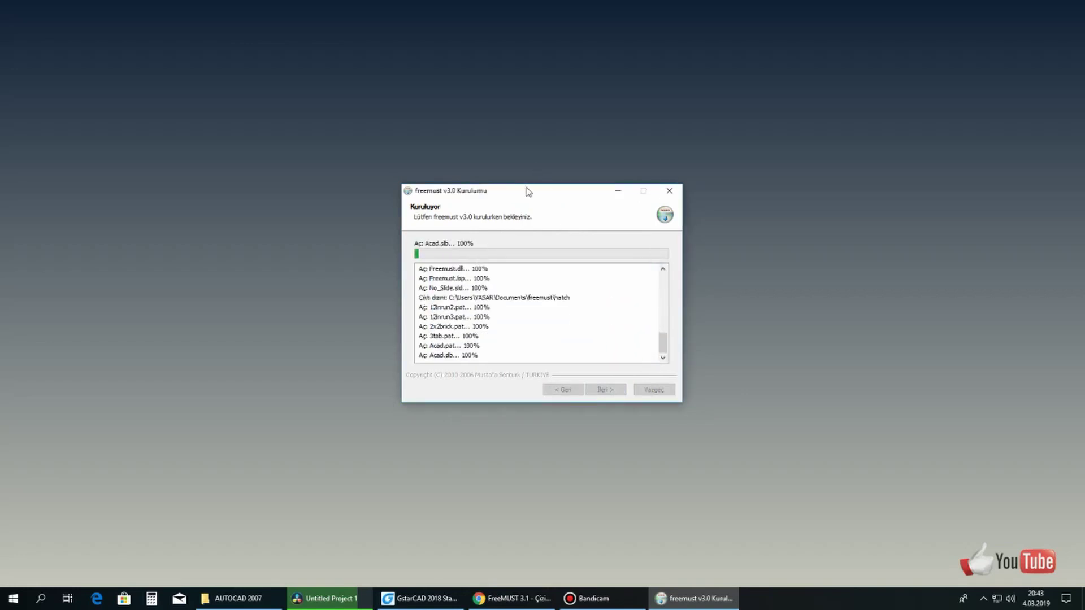
{"action": "left_click_drag", "start_coordinate": [526, 190], "coordinate": [438, 135]}
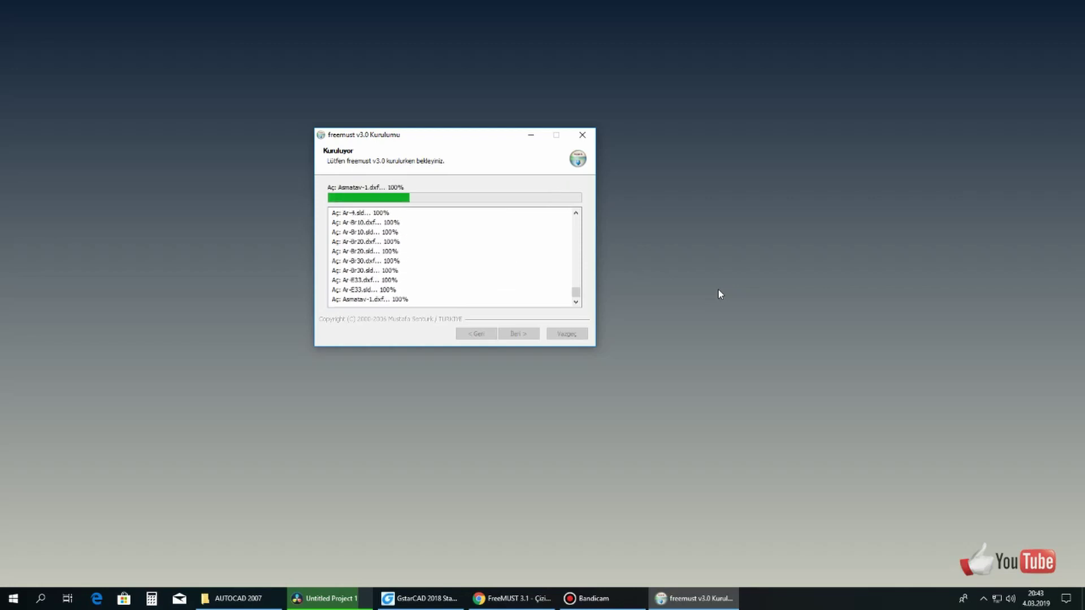
{"action": "left_click", "coordinate": [519, 334]}
{"action": "left_click", "coordinate": [498, 230]}
{"action": "left_click", "coordinate": [531, 337]}
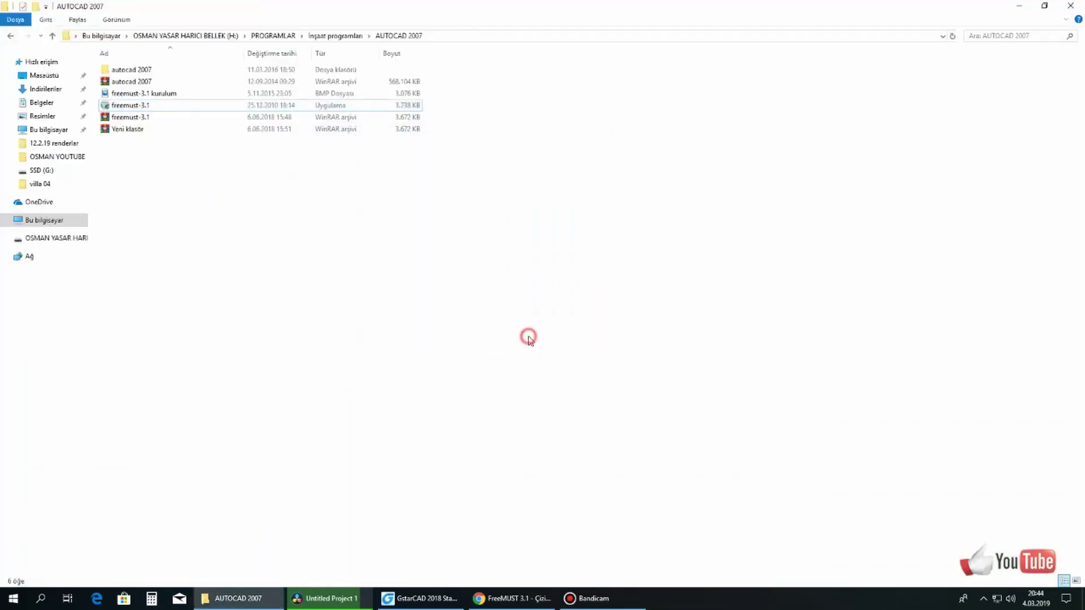
Open Options with OP and add a new Support File Search Path entry
{"action": "left_click", "coordinate": [421, 598]}
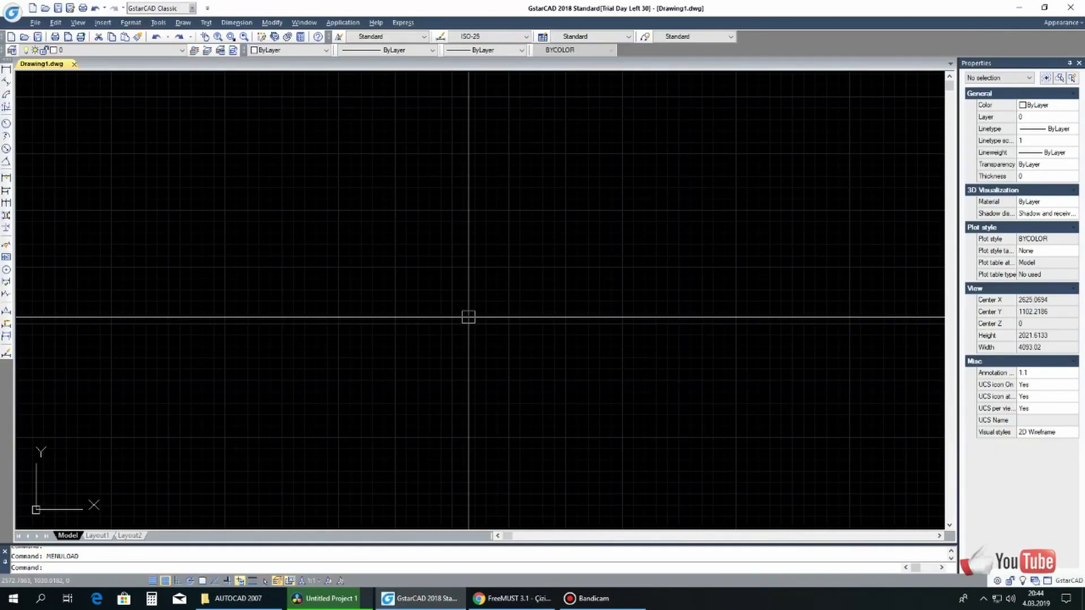
{"action": "type", "text": "op"}
{"action": "key", "text": "Return"}
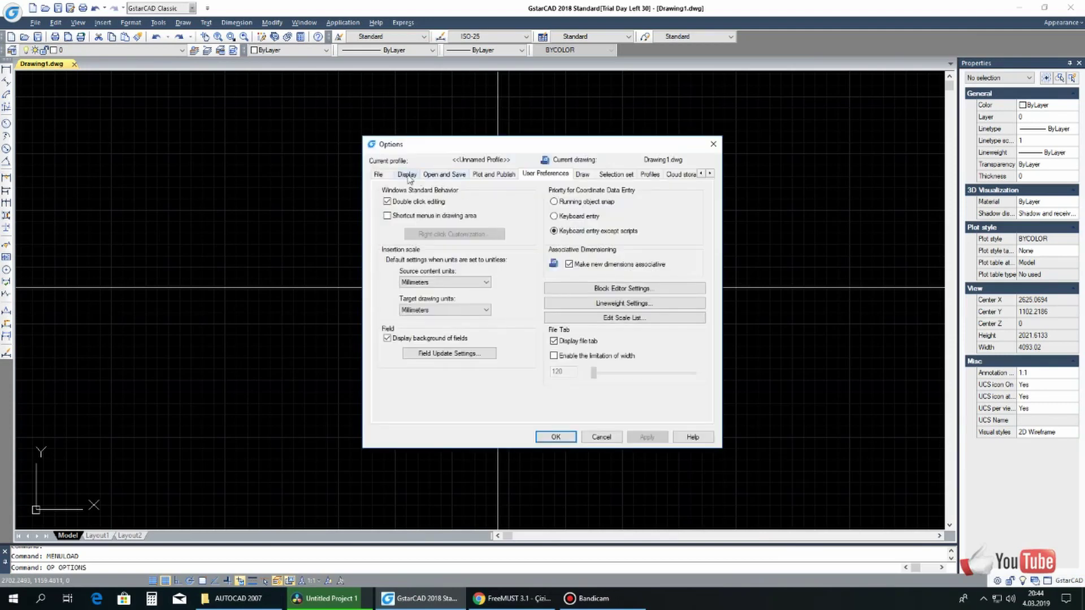
{"action": "left_click", "coordinate": [378, 175]}
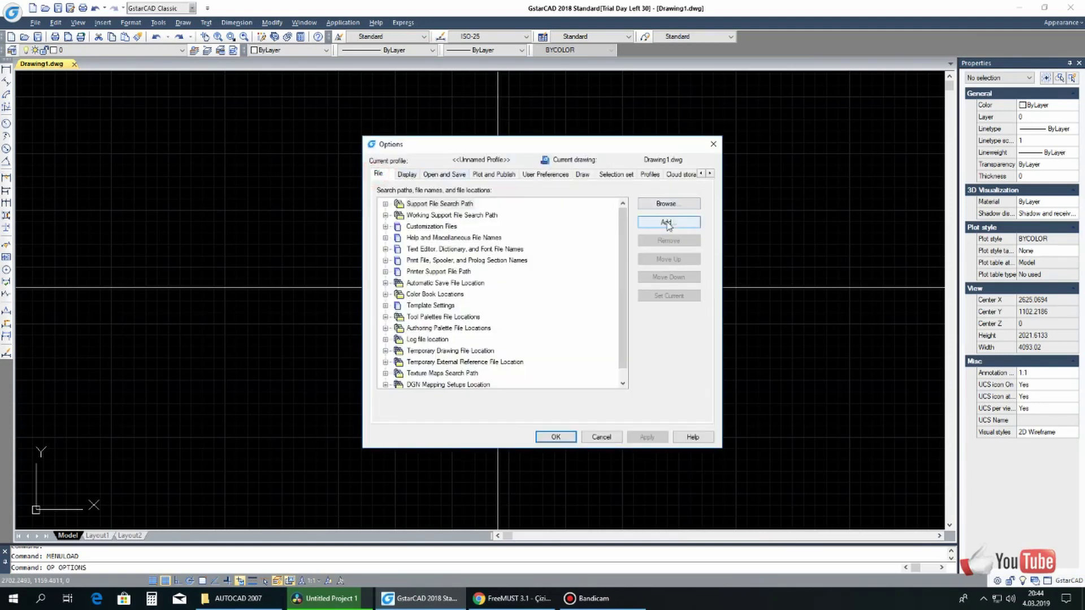
{"action": "left_click", "coordinate": [666, 221]}
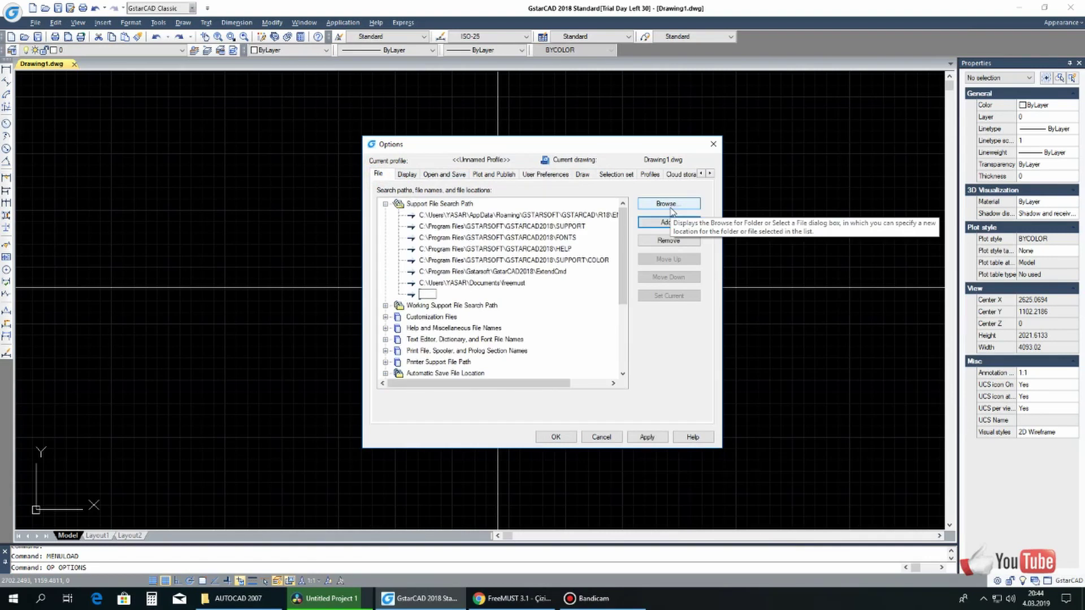
Point the new support path to Documents\freemust, then apply and close Options
{"action": "left_click", "coordinate": [672, 208]}
{"action": "left_click", "coordinate": [479, 285]}
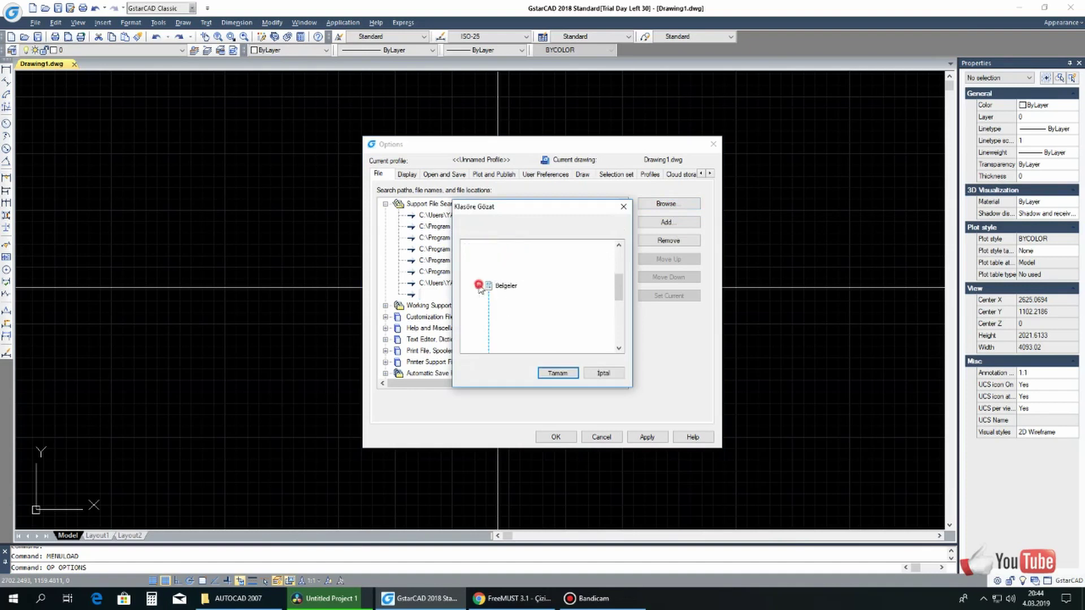
{"action": "left_click", "coordinate": [490, 328]}
{"action": "left_click", "coordinate": [511, 296]}
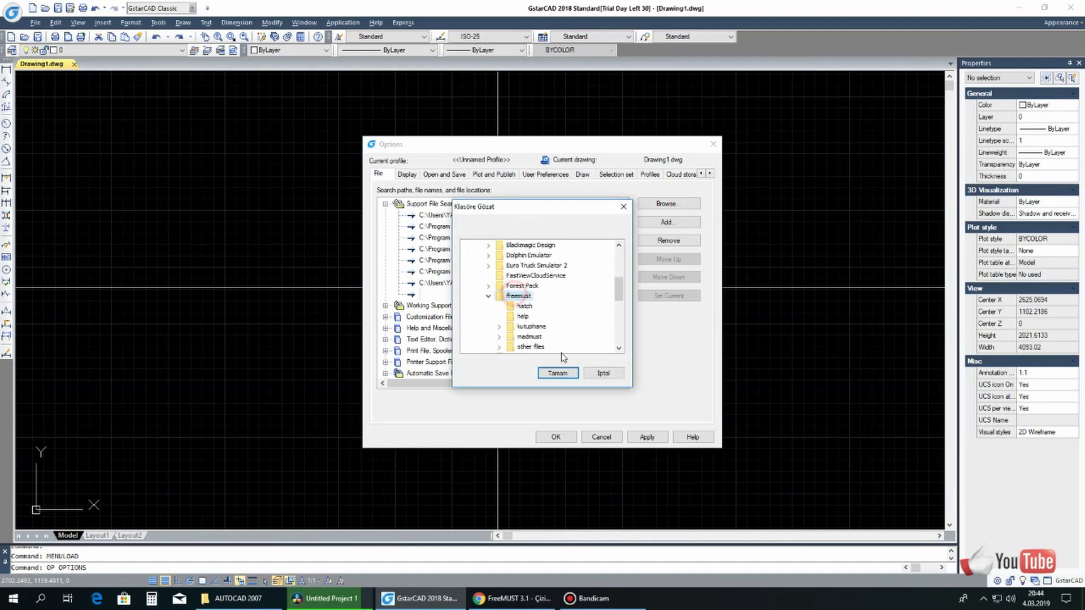
{"action": "left_click", "coordinate": [555, 372]}
{"action": "left_click", "coordinate": [648, 436]}
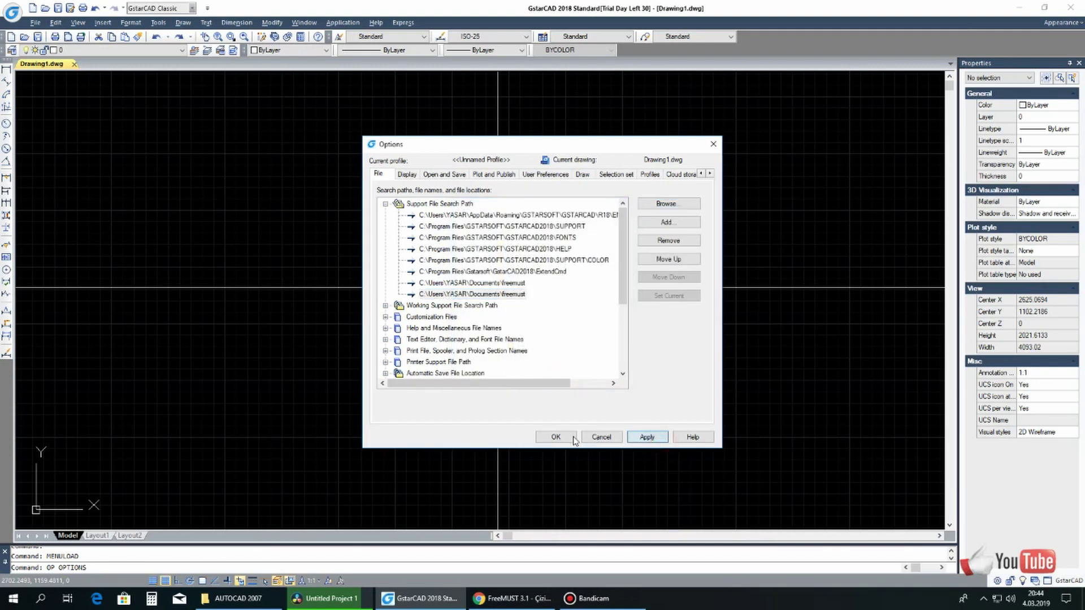
{"action": "left_click", "coordinate": [643, 439]}
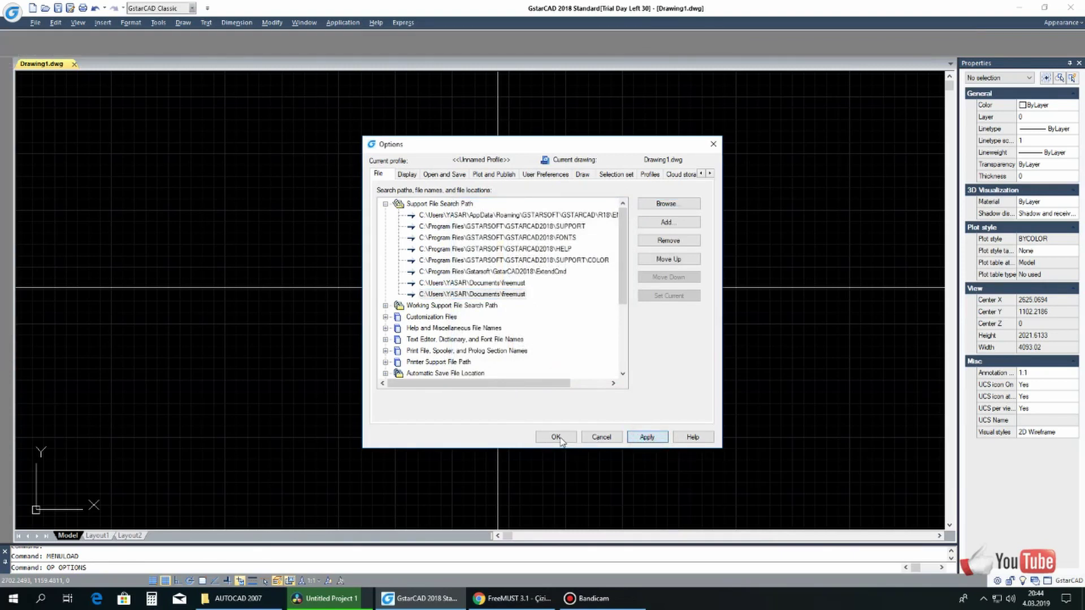
{"action": "left_click", "coordinate": [556, 437]}
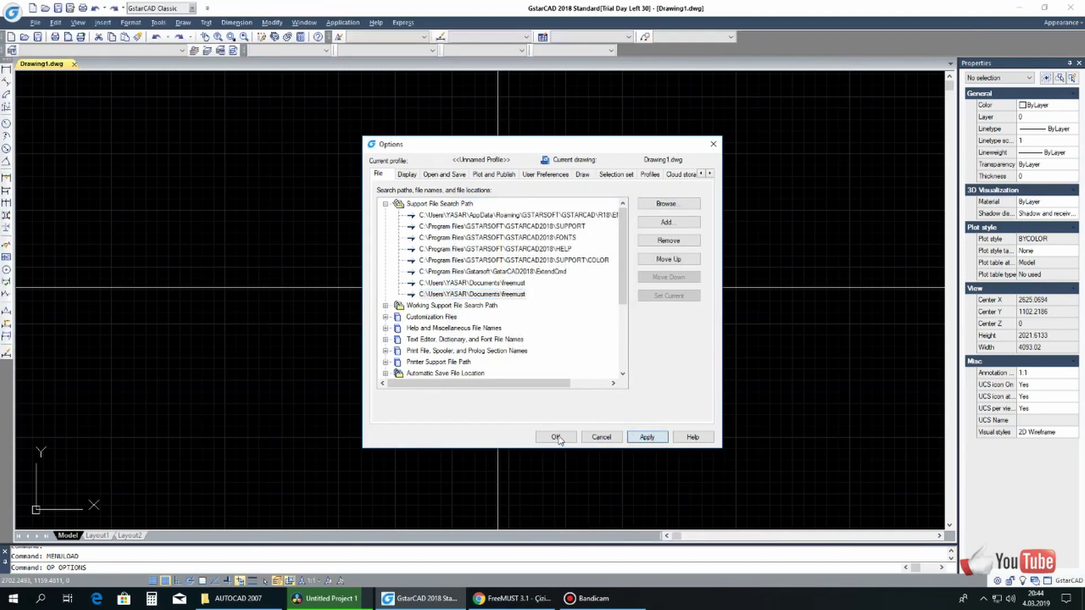
{"action": "left_click", "coordinate": [633, 438]}
{"action": "left_click", "coordinate": [557, 437]}
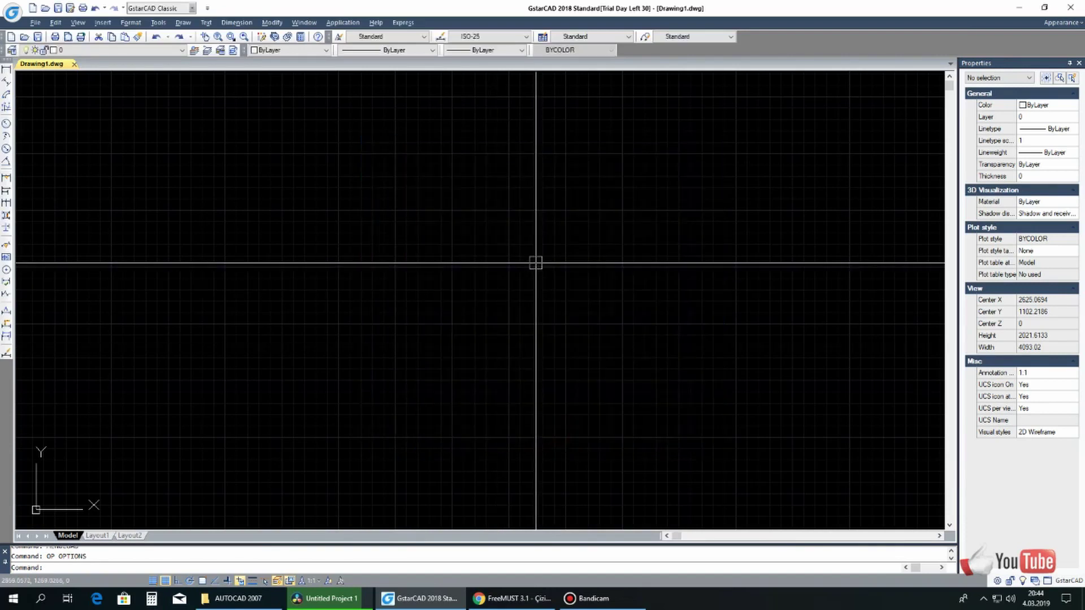
{"action": "type", "text": "OP"}
Run MENULOAD and browse to the Documents\freemust folder
{"action": "key", "text": "BackSpace"}
{"action": "key", "text": "BackSpace"}
{"action": "type", "text": "MENULOAD"}
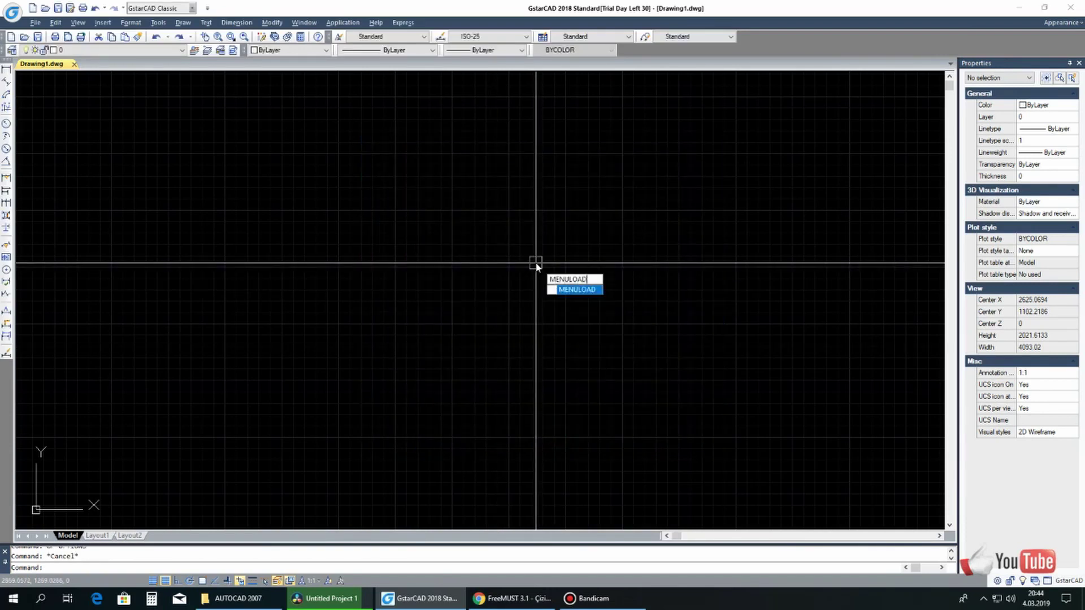
{"action": "key", "text": "Return"}
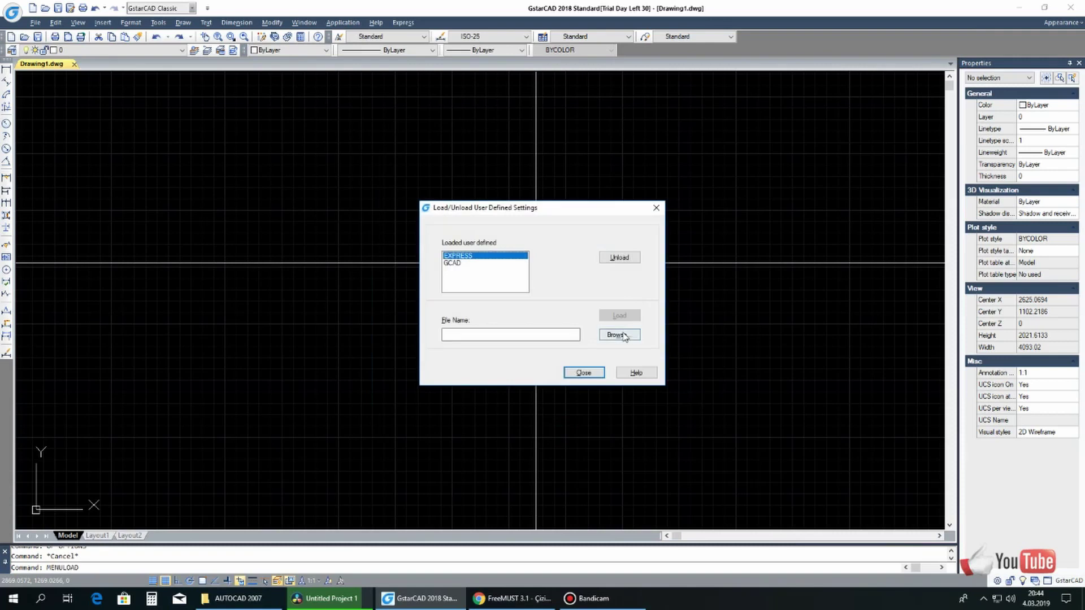
{"action": "left_click", "coordinate": [635, 337]}
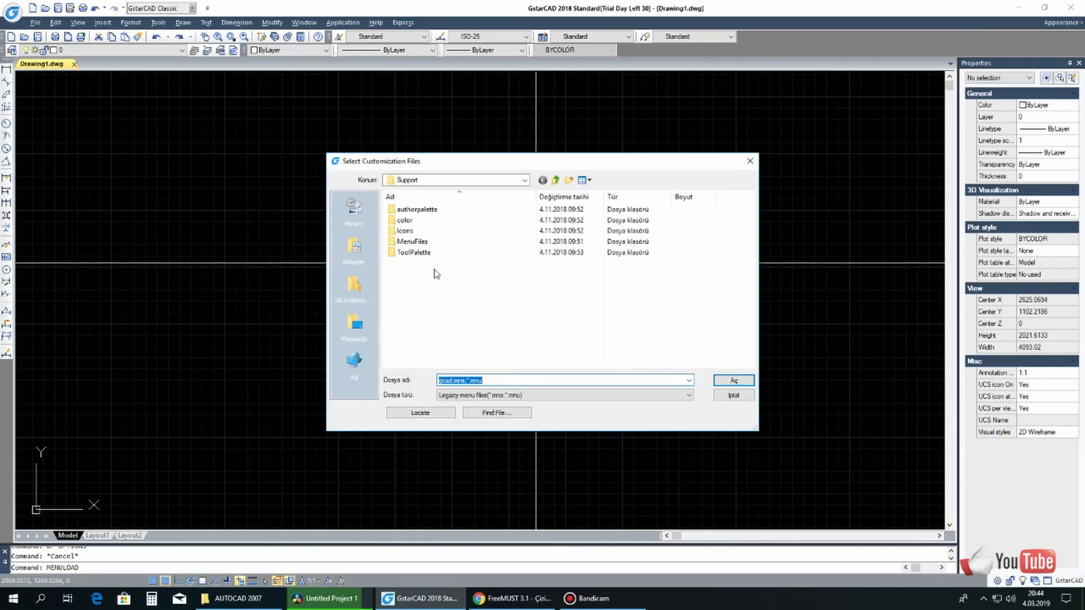
{"action": "left_click", "coordinate": [354, 249]}
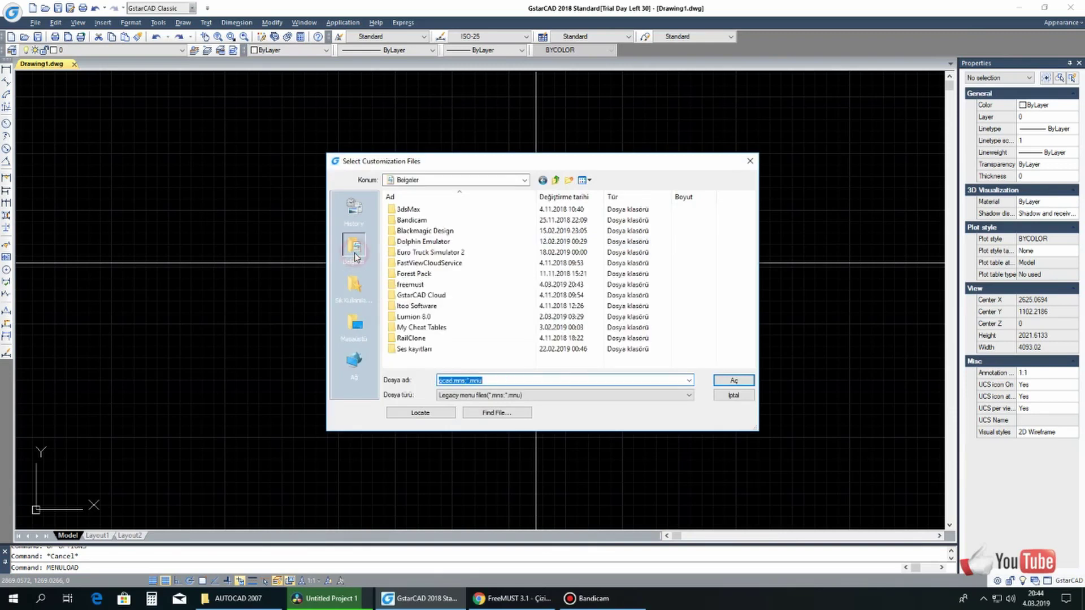
{"action": "double_click", "coordinate": [416, 284]}
List Legacy menu files, choose Freemust.mns, and load it into the program
{"action": "left_click", "coordinate": [515, 396]}
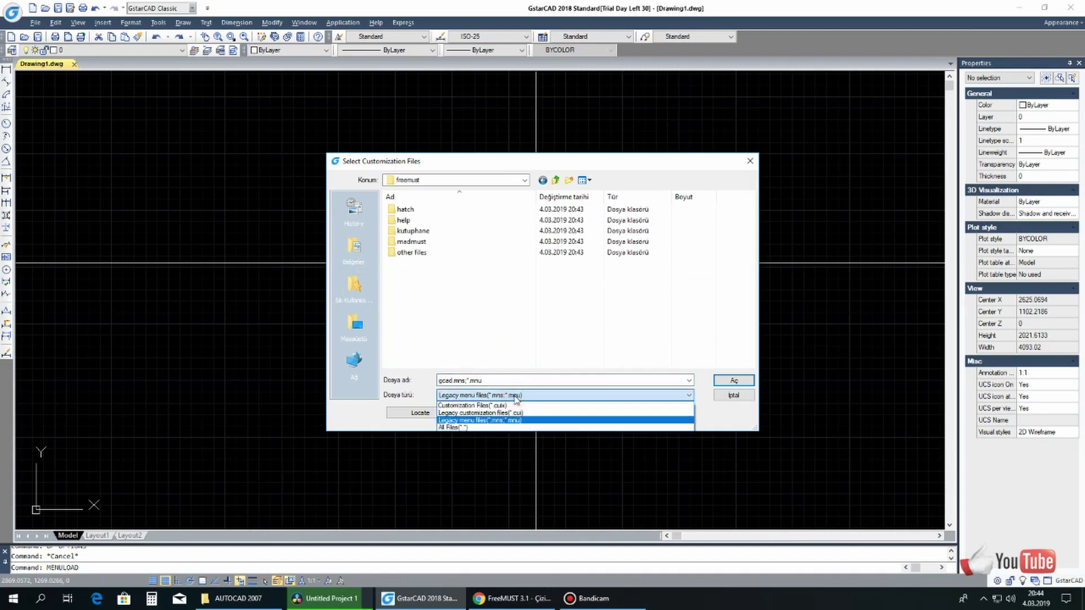
{"action": "left_click", "coordinate": [515, 418]}
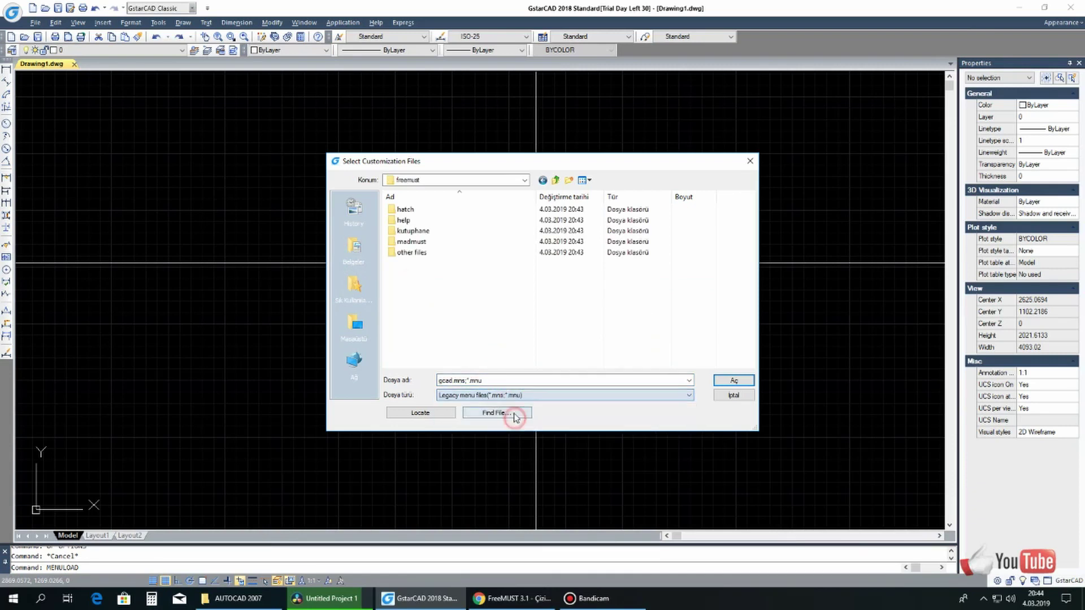
{"action": "left_click", "coordinate": [486, 395]}
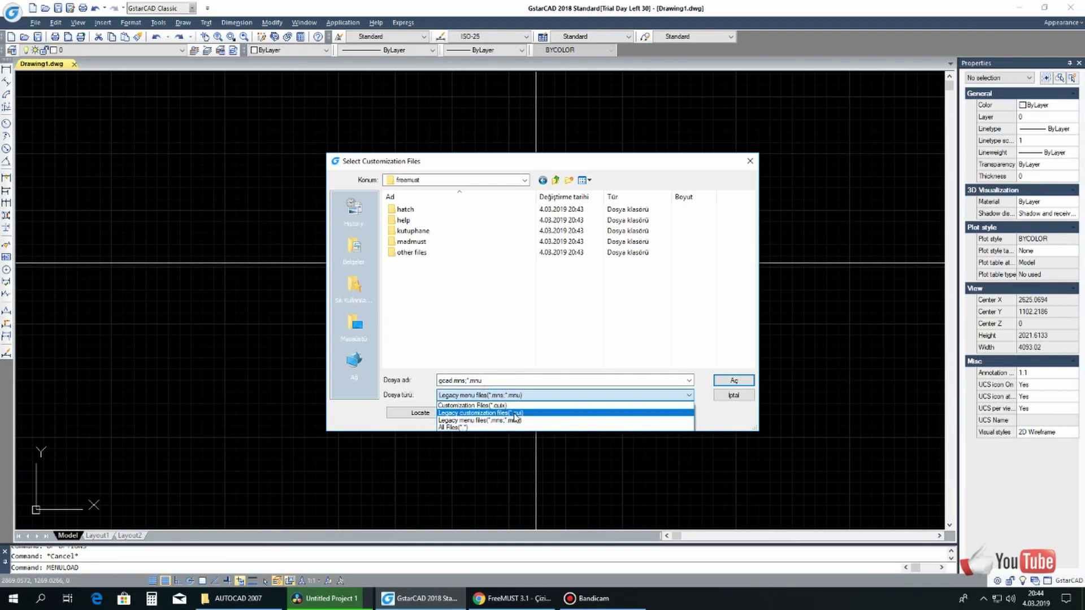
{"action": "left_click", "coordinate": [515, 414]}
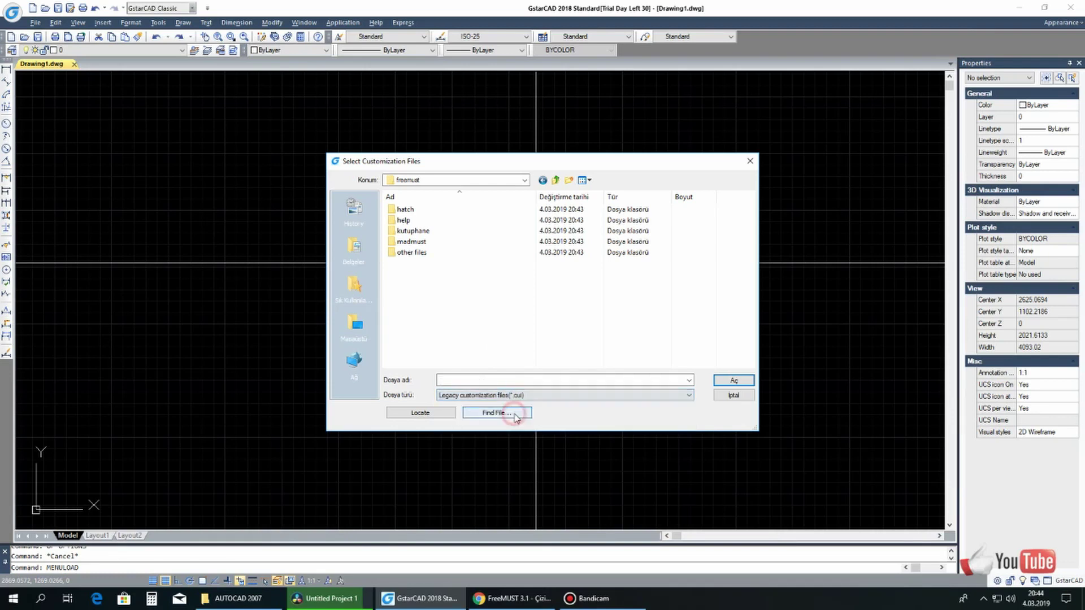
{"action": "left_click", "coordinate": [515, 396]}
{"action": "left_click", "coordinate": [518, 419]}
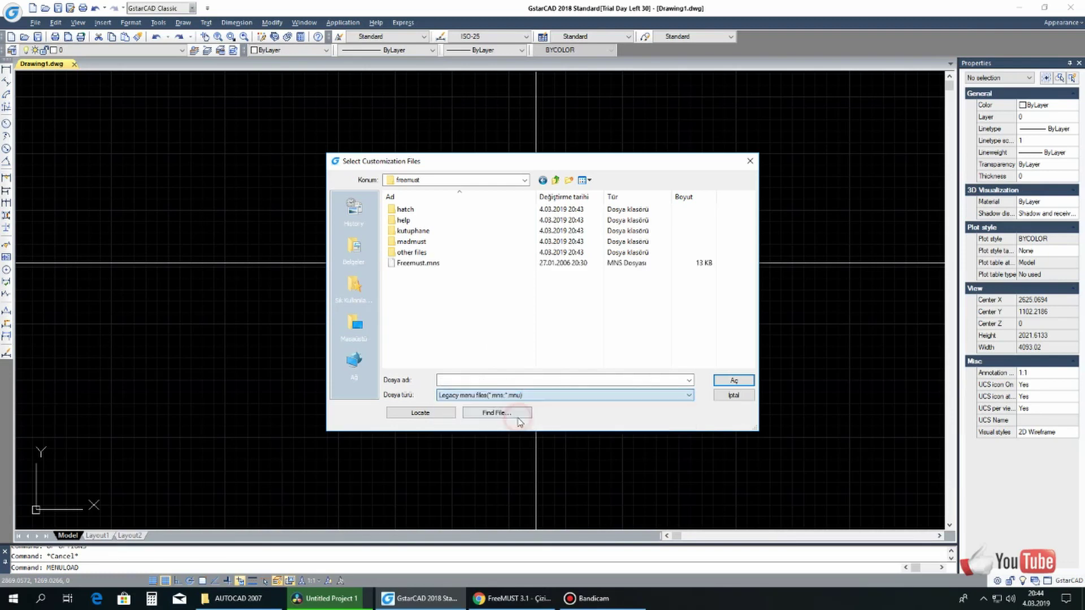
{"action": "left_click", "coordinate": [437, 266]}
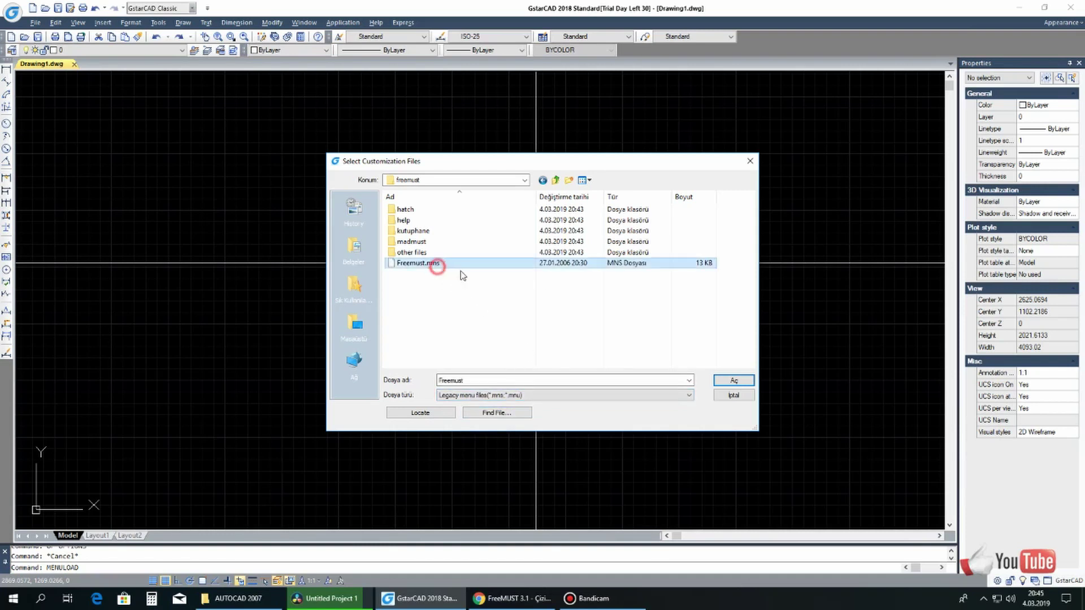
{"action": "left_click", "coordinate": [733, 382]}
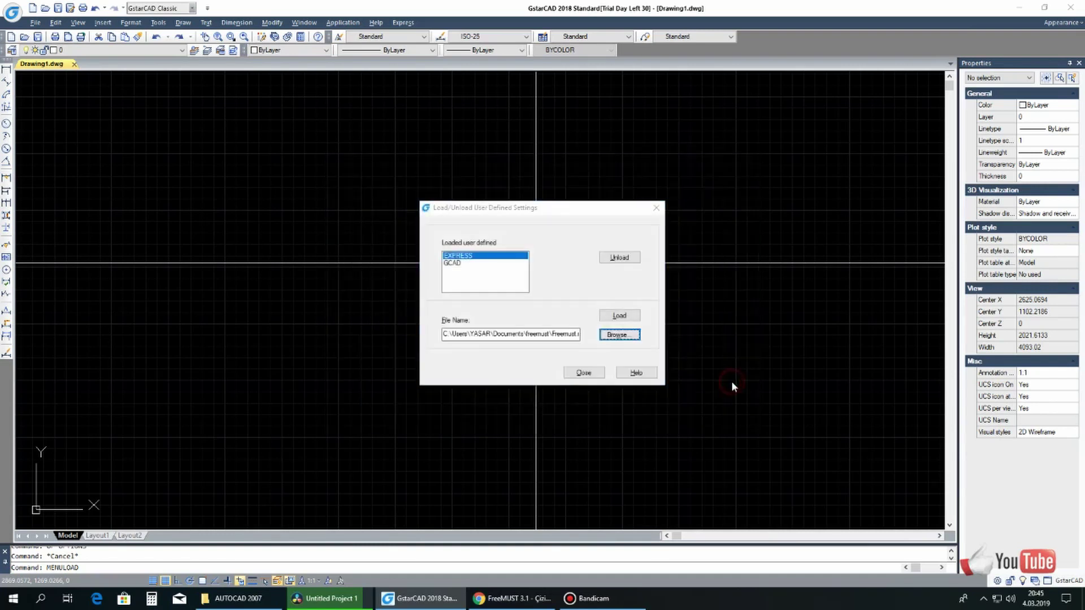
{"action": "left_click", "coordinate": [631, 317]}
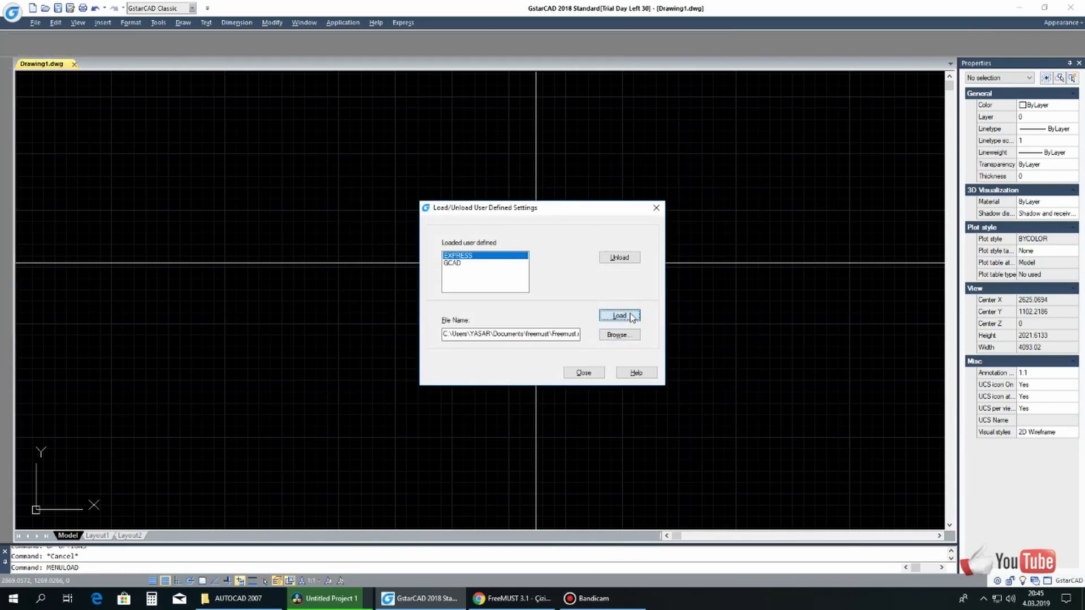
{"action": "left_click", "coordinate": [585, 376]}
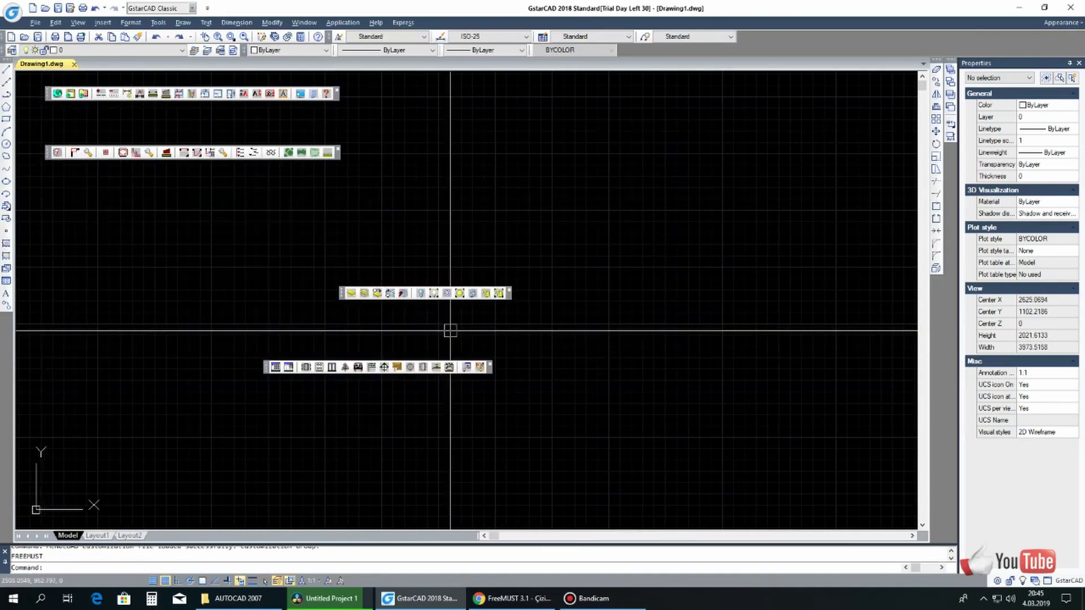
Close one floating toolbar, dock the Freemust toolbars above the command line, then open Layer Properties
{"action": "left_click", "coordinate": [508, 291]}
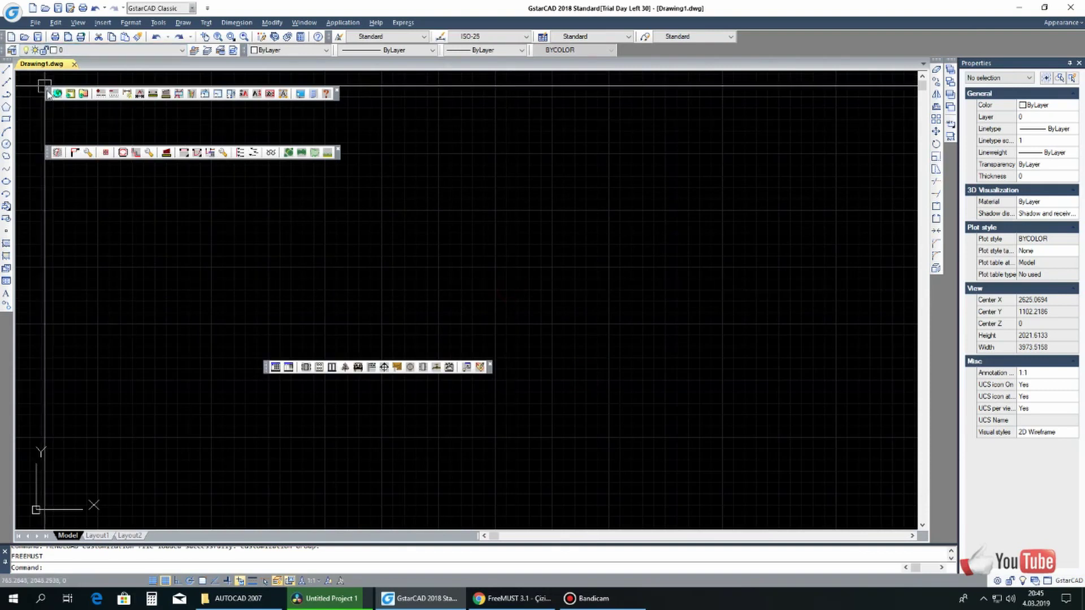
{"action": "left_click_drag", "start_coordinate": [50, 94], "coordinate": [102, 252]}
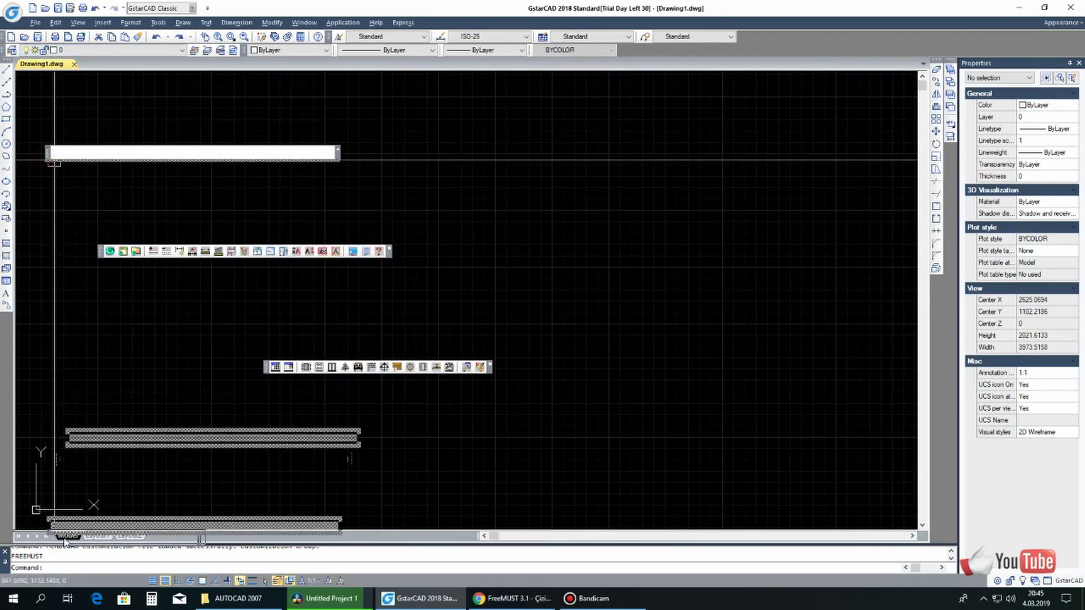
{"action": "left_click_drag", "start_coordinate": [48, 159], "coordinate": [11, 537]}
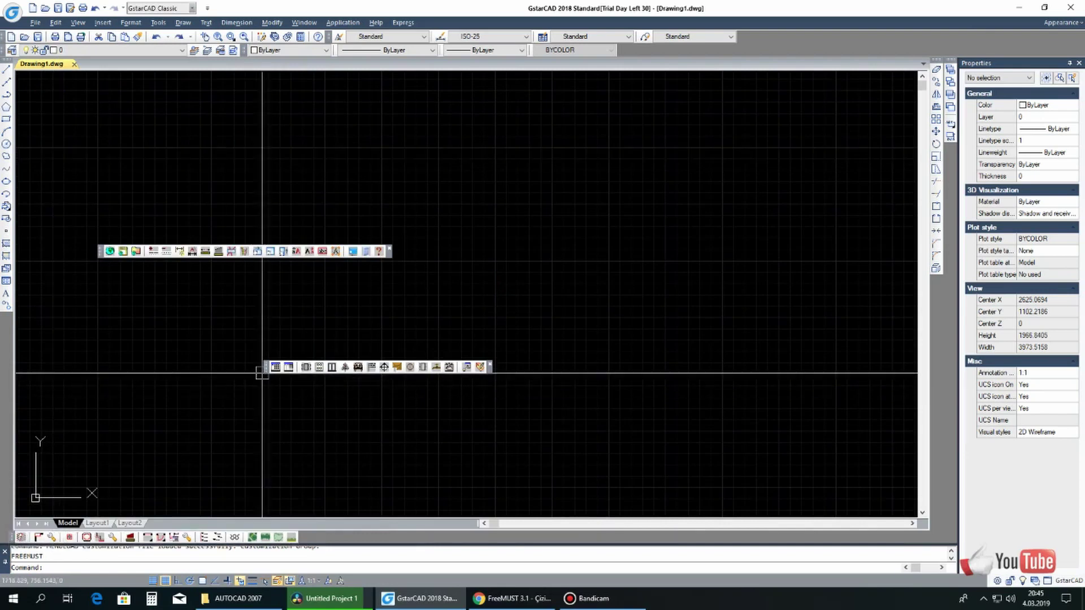
{"action": "left_click_drag", "start_coordinate": [264, 369], "coordinate": [307, 537]}
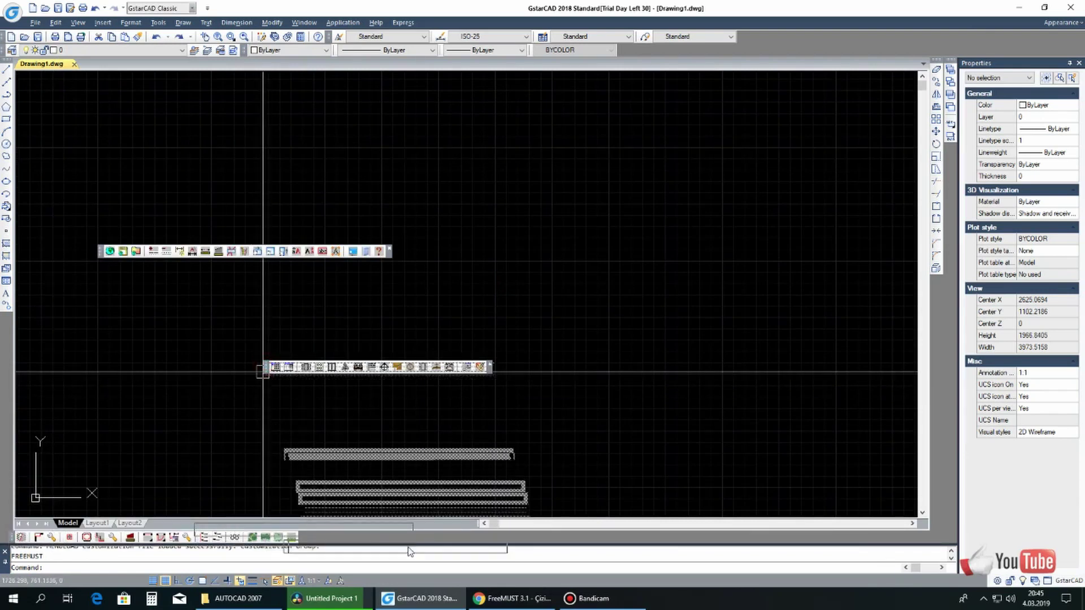
{"action": "left_click_drag", "start_coordinate": [404, 543], "coordinate": [404, 543]}
{"action": "mouse_move", "coordinate": [101, 251]}
{"action": "left_mouse_down"}
{"action": "mouse_move", "coordinate": [542, 549]}
{"action": "mouse_move", "coordinate": [537, 542]}
{"action": "left_mouse_up"}
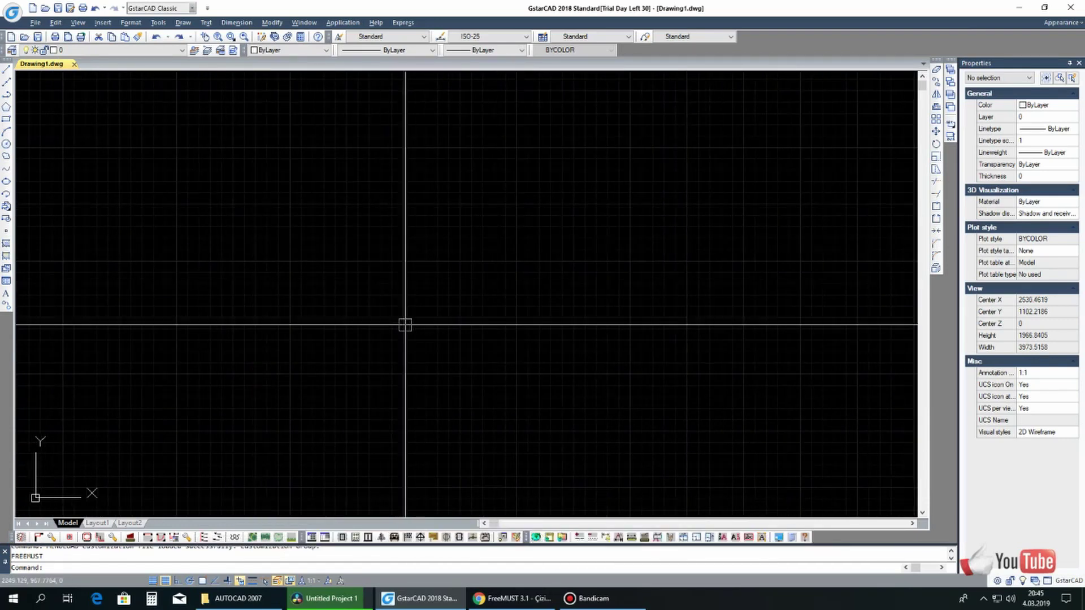
{"action": "middle_click_drag", "start_coordinate": [310, 259], "coordinate": [365, 277]}
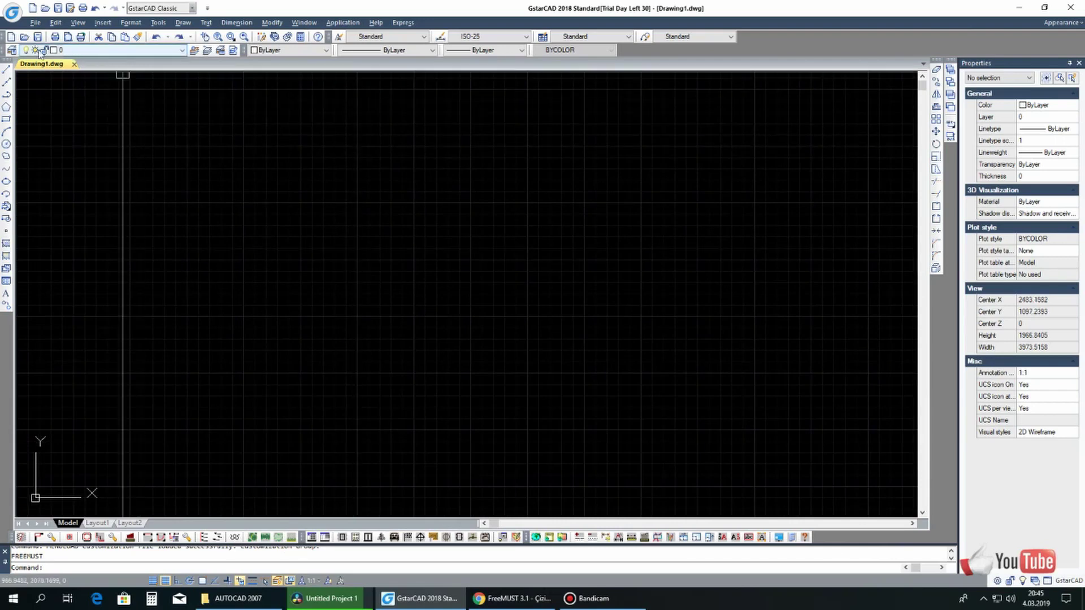
{"action": "left_click", "coordinate": [12, 50]}
Create a new layer named DUVAR plus a second new layer
{"action": "left_click", "coordinate": [331, 227]}
{"action": "type", "text": "DUVAR"}
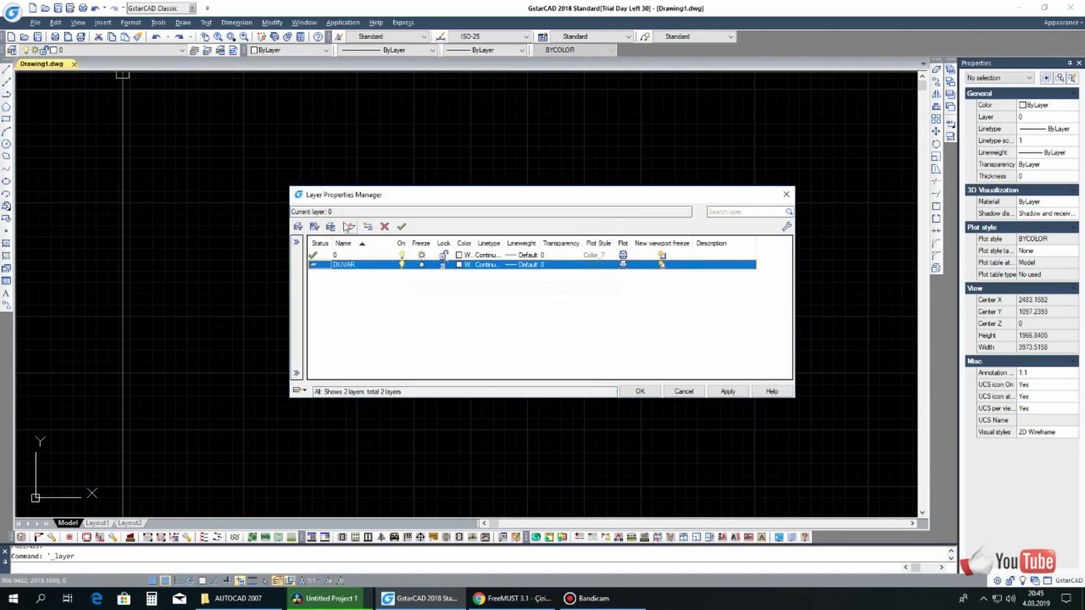
{"action": "left_click", "coordinate": [332, 228]}
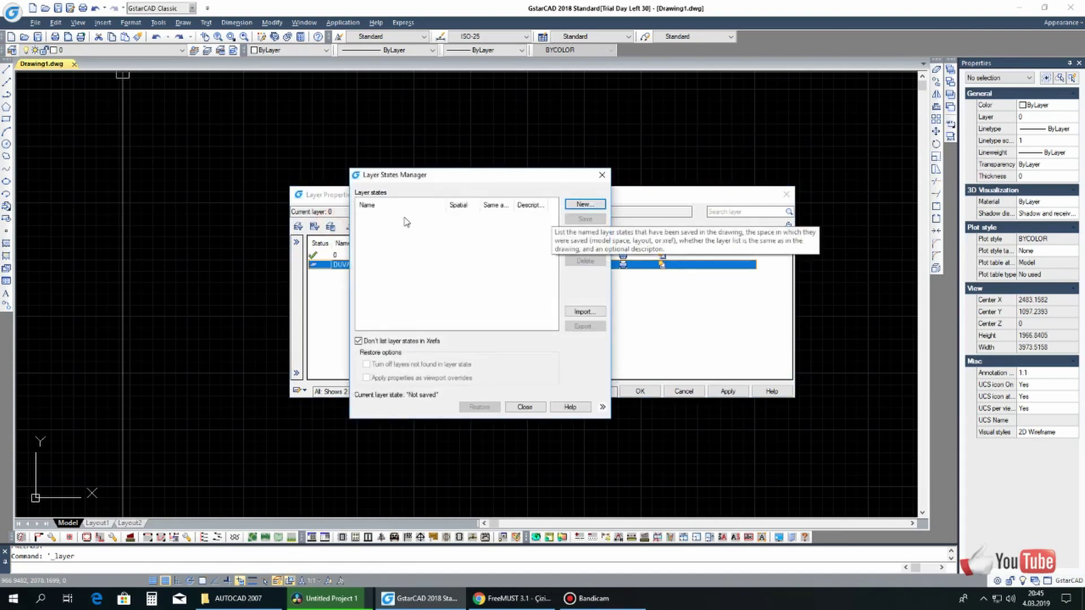
{"action": "key", "text": "Escape"}
{"action": "left_click", "coordinate": [350, 227]}
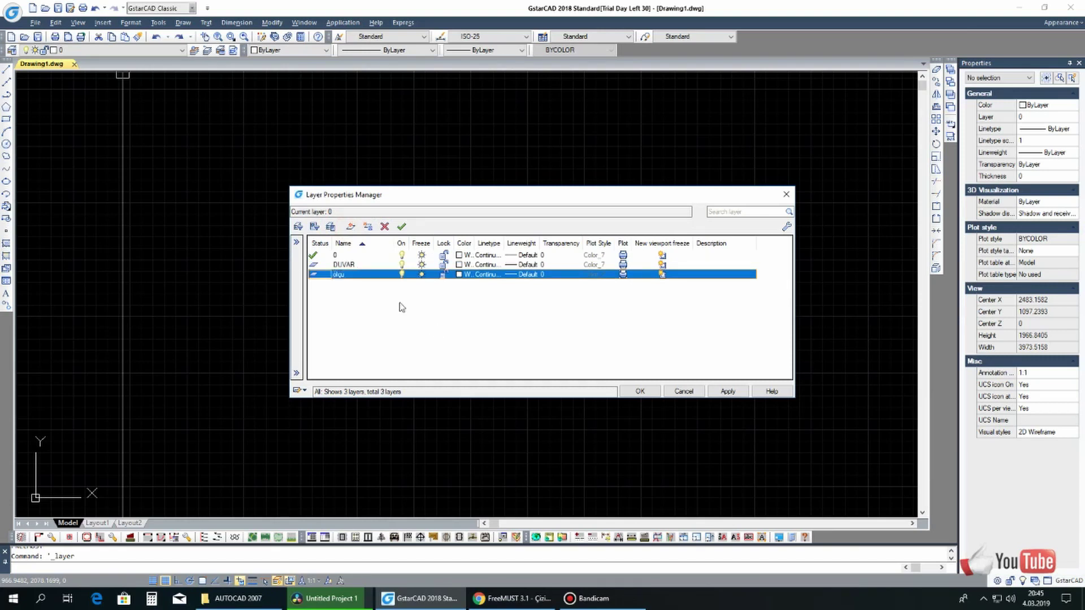
Colour the DUVAR layer blue 162 and confirm the layer changes
{"action": "left_click", "coordinate": [365, 263]}
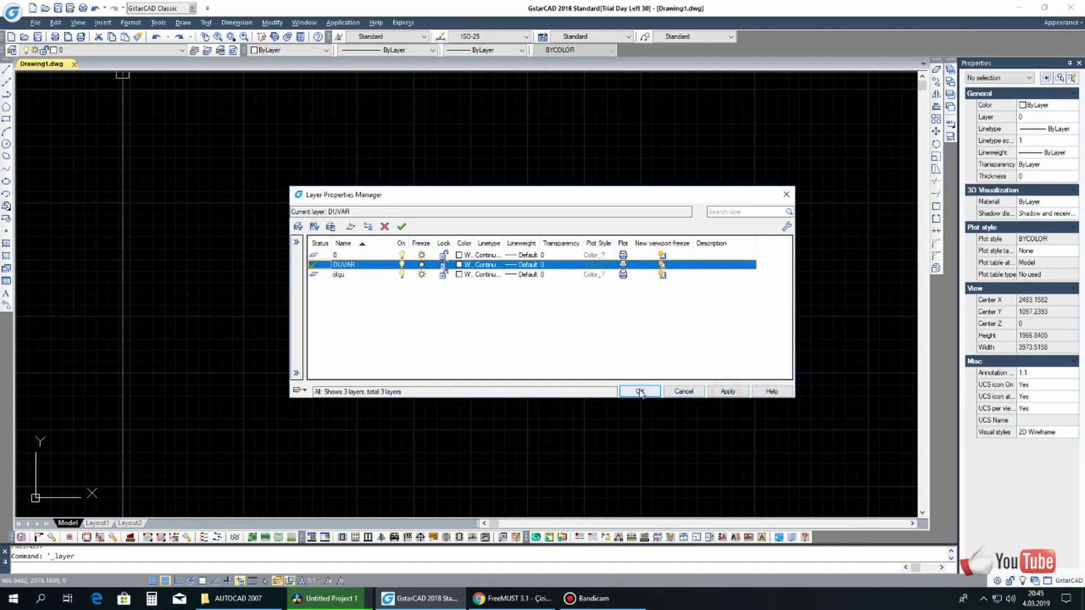
{"action": "left_click", "coordinate": [465, 264]}
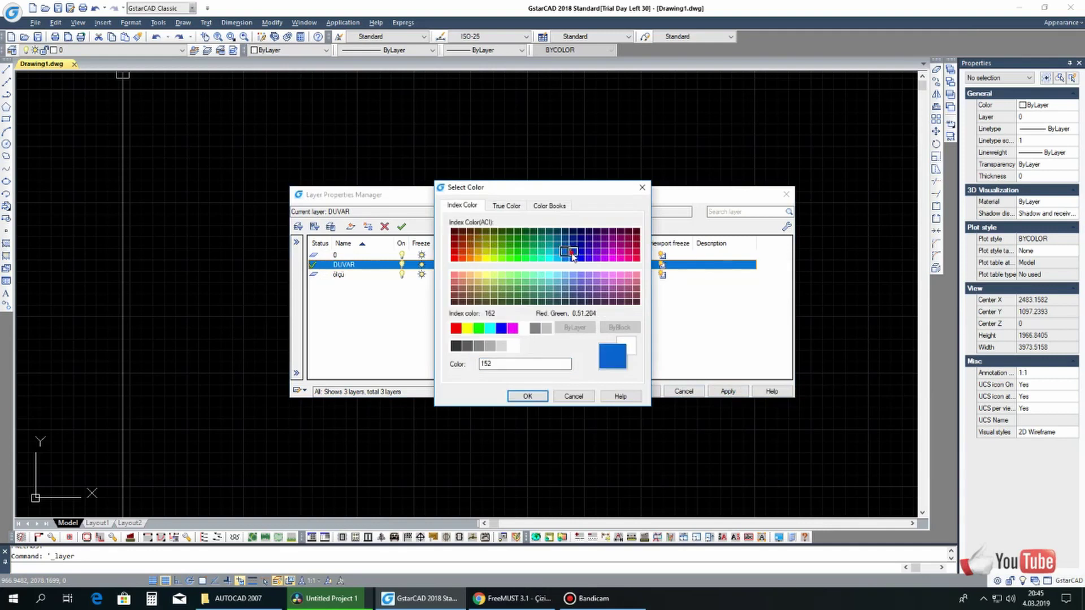
{"action": "left_click", "coordinate": [542, 392]}
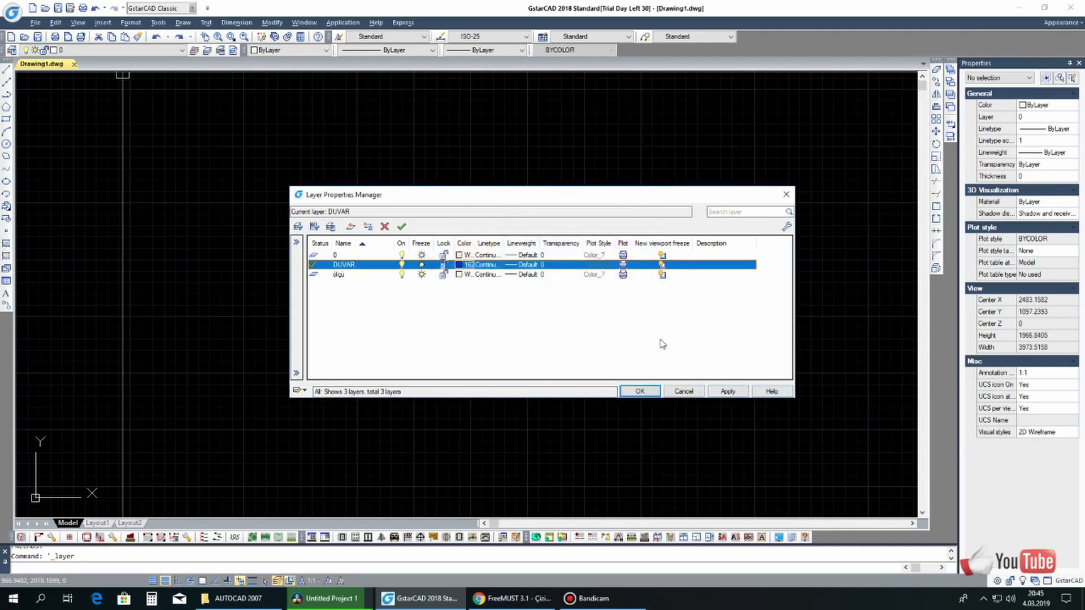
{"action": "left_click", "coordinate": [639, 391]}
Start a wall line from its first corner point with Ortho (F8) on
{"action": "type", "text": "l"}
{"action": "key", "text": "Return"}
{"action": "left_click", "coordinate": [336, 248]}
{"action": "key", "text": "F8"}
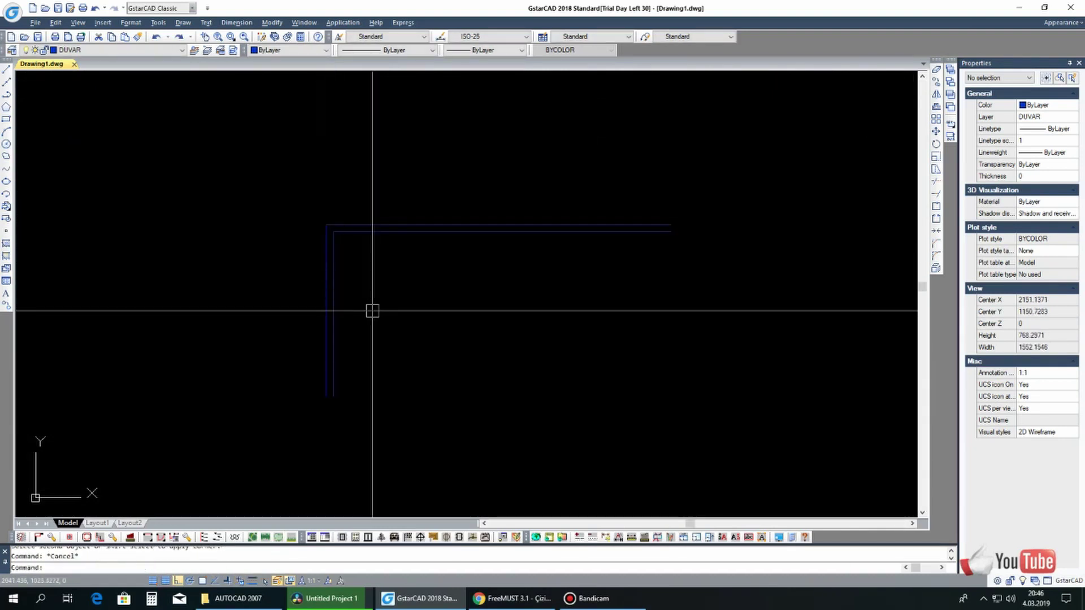
Copy the wall line pair 350 units over, then place a third copy
{"action": "type", "text": "co"}
{"action": "key", "text": "Return"}
{"action": "left_click_drag", "start_coordinate": [339, 271], "coordinate": [314, 276]}
{"action": "key", "text": "Return"}
{"action": "left_click", "coordinate": [381, 285]}
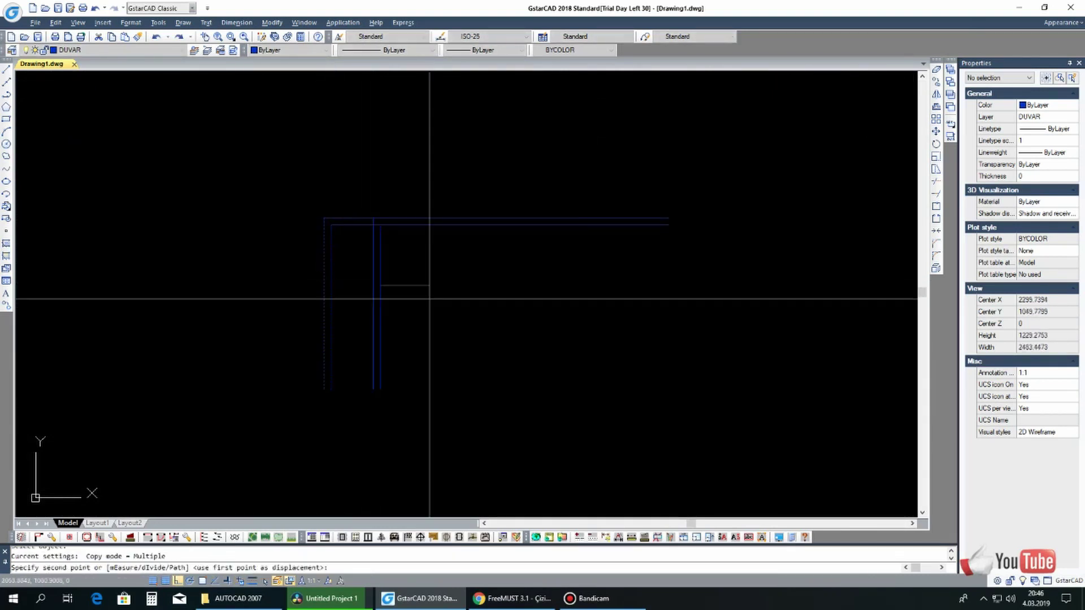
{"action": "type", "text": "350"}
{"action": "key", "text": "Return"}
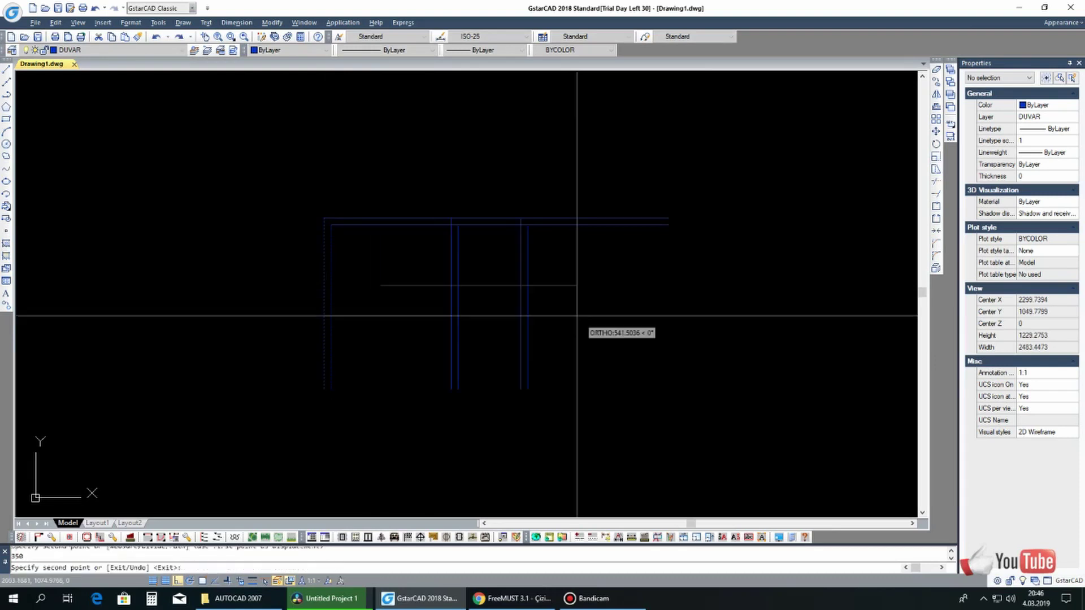
{"action": "key", "text": "Escape"}
{"action": "left_click_drag", "start_coordinate": [511, 308], "coordinate": [440, 280]}
{"action": "key", "text": "Return"}
{"action": "left_click", "coordinate": [682, 298]}
{"action": "key", "text": "Escape"}
Trim the overlapping wall lines at the corner
{"action": "type", "text": "tr"}
{"action": "key", "text": "Return"}
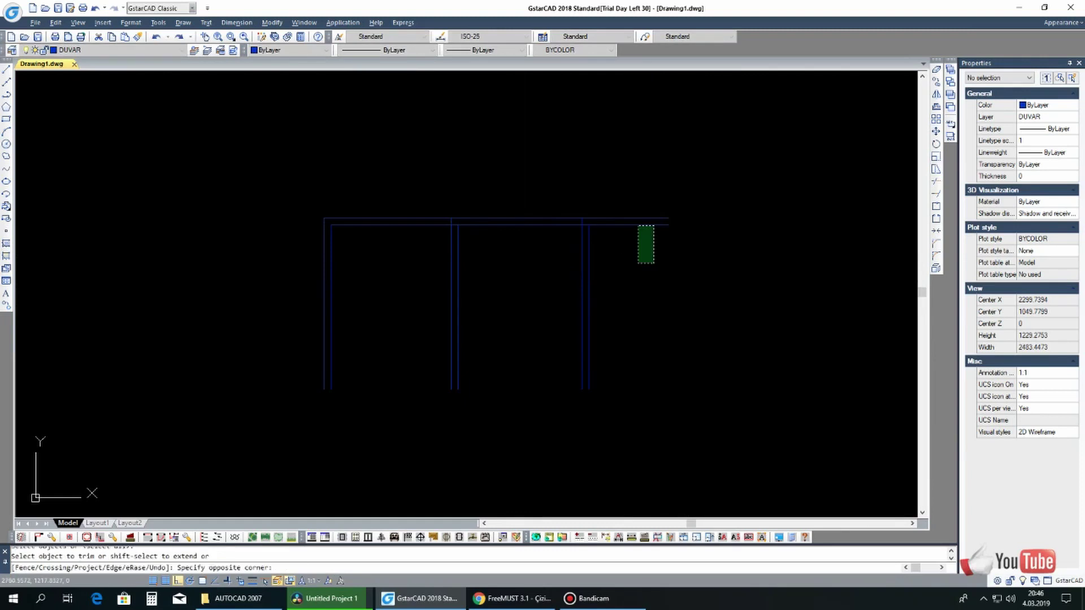
{"action": "scroll", "coordinate": [588, 225], "scroll_direction": "up", "scroll_amount": 3}
{"action": "left_click", "coordinate": [588, 225]}
{"action": "left_click", "coordinate": [556, 204]}
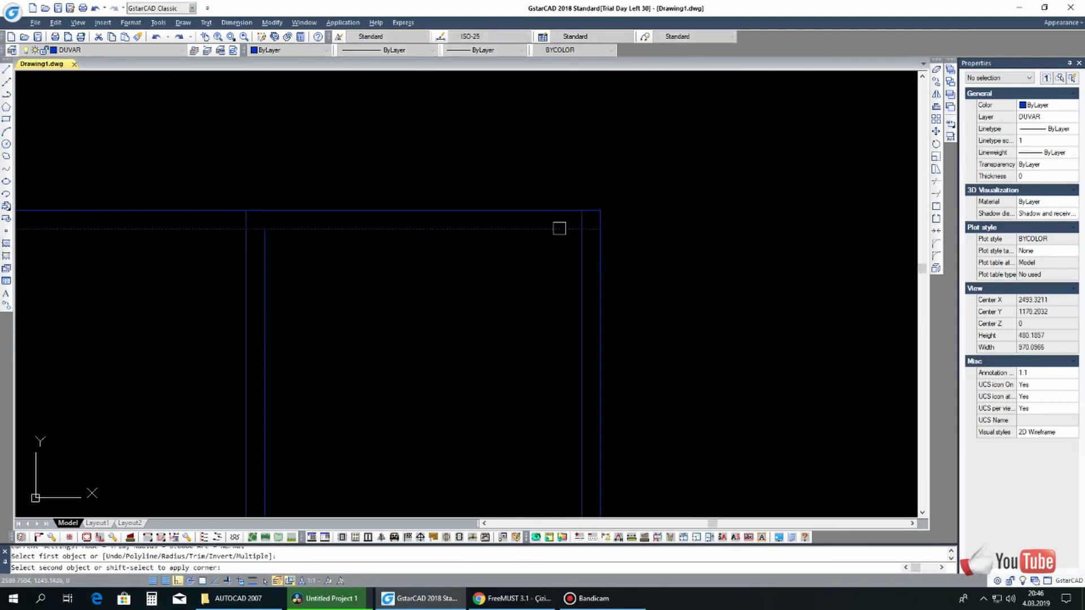
{"action": "type", "text": "tr"}
{"action": "key", "text": "Return"}
{"action": "key", "text": "Return"}
{"action": "scroll", "coordinate": [460, 226], "scroll_direction": "up", "scroll_amount": 2}
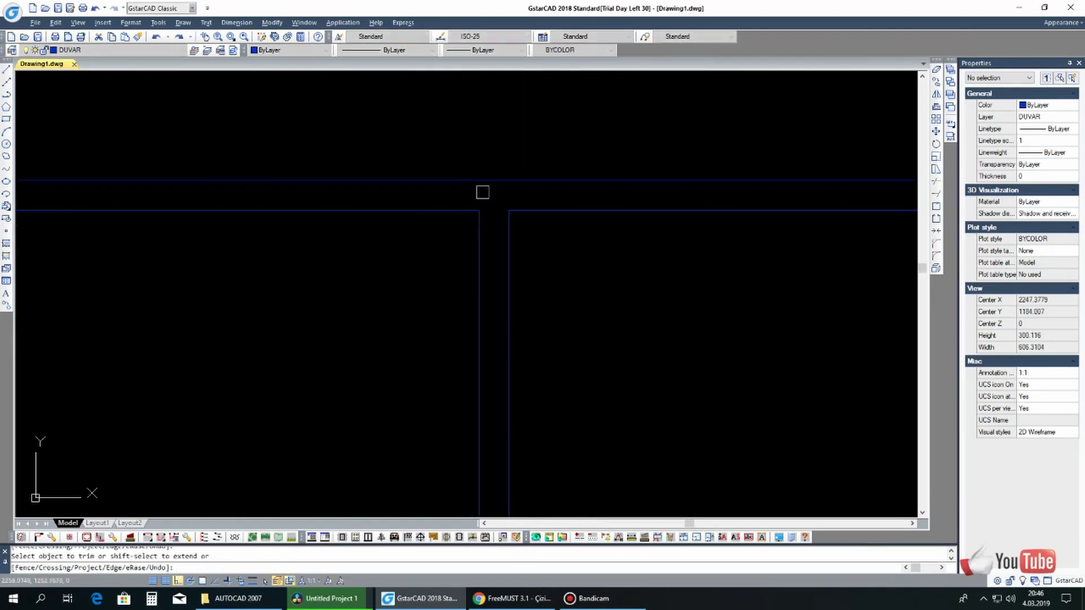
{"action": "key", "text": "Escape"}
{"action": "scroll", "coordinate": [482, 192], "scroll_direction": "down", "scroll_amount": 3}
{"action": "scroll", "coordinate": [390, 239], "scroll_direction": "down", "scroll_amount": 2}
Draw a horizontal wall line across the plan and offset a parallel line just below
{"action": "type", "text": "l"}
{"action": "key", "text": "Return"}
{"action": "left_click", "coordinate": [286, 300]}
{"action": "left_click", "coordinate": [670, 329]}
{"action": "key", "text": "Return"}
{"action": "type", "text": "o"}
{"action": "key", "text": "Return"}
{"action": "left_click", "coordinate": [469, 300]}
{"action": "left_click", "coordinate": [466, 331]}
Trim the new wall lines at their right end
{"action": "key", "text": "Return"}
{"action": "type", "text": "tr"}
Fillet the two wall lines to close the left corner
{"action": "key", "text": "Return"}
{"action": "key", "text": "Return"}
{"action": "scroll", "coordinate": [412, 315], "scroll_direction": "up", "scroll_amount": 2}
{"action": "left_click", "coordinate": [672, 340]}
{"action": "key", "text": "Escape"}
{"action": "type", "text": "f"}
{"action": "key", "text": "Return"}
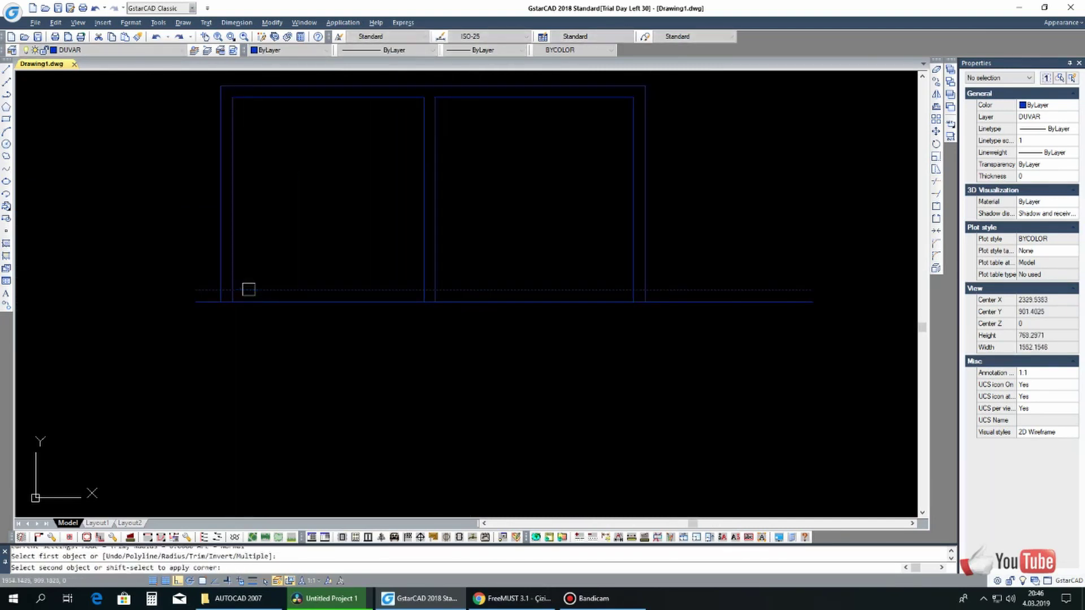
{"action": "left_click", "coordinate": [244, 288]}
{"action": "left_click", "coordinate": [221, 285]}
{"action": "type", "text": "f"}
{"action": "key", "text": "Return"}
{"action": "key", "text": "Escape"}
{"action": "scroll", "coordinate": [429, 291], "scroll_direction": "up", "scroll_amount": 3}
{"action": "type", "text": "tr"}
{"action": "key", "text": "Return"}
{"action": "key", "text": "Return"}
{"action": "scroll", "coordinate": [481, 300], "scroll_direction": "down", "scroll_amount": 5}
{"action": "key", "text": "Escape"}
Stretch the crossing-selected wall ends downward
{"action": "scroll", "coordinate": [483, 302], "scroll_direction": "down", "scroll_amount": 2}
{"action": "middle_click_drag", "start_coordinate": [479, 307], "coordinate": [475, 249]}
{"action": "scroll", "coordinate": [468, 227], "scroll_direction": "up", "scroll_amount": 2}
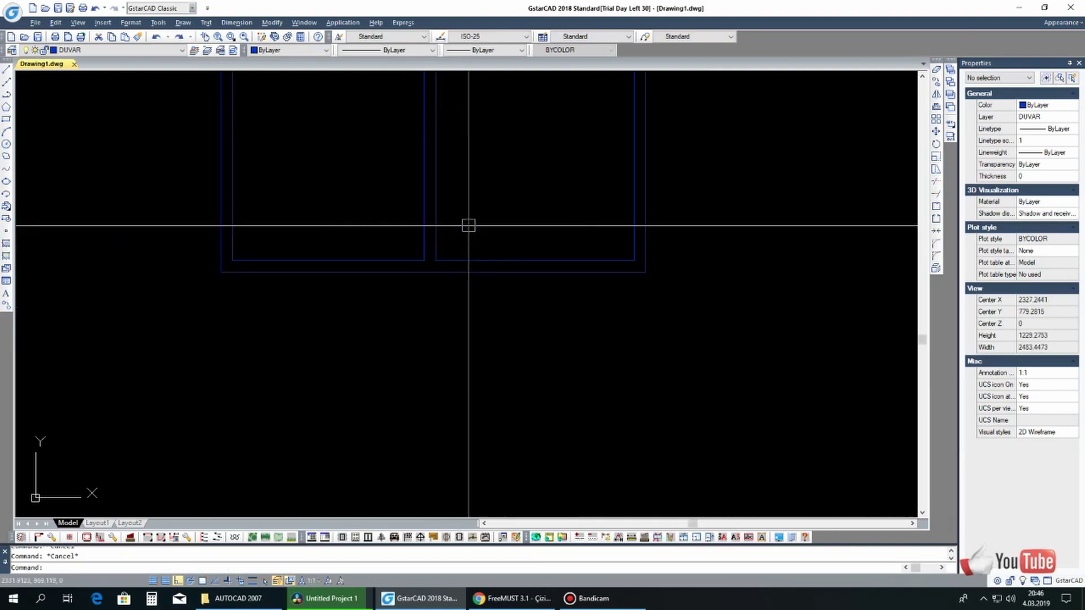
{"action": "type", "text": "s"}
{"action": "key", "text": "Return"}
{"action": "left_click", "coordinate": [673, 291]}
{"action": "left_click", "coordinate": [315, 252]}
{"action": "key", "text": "Return"}
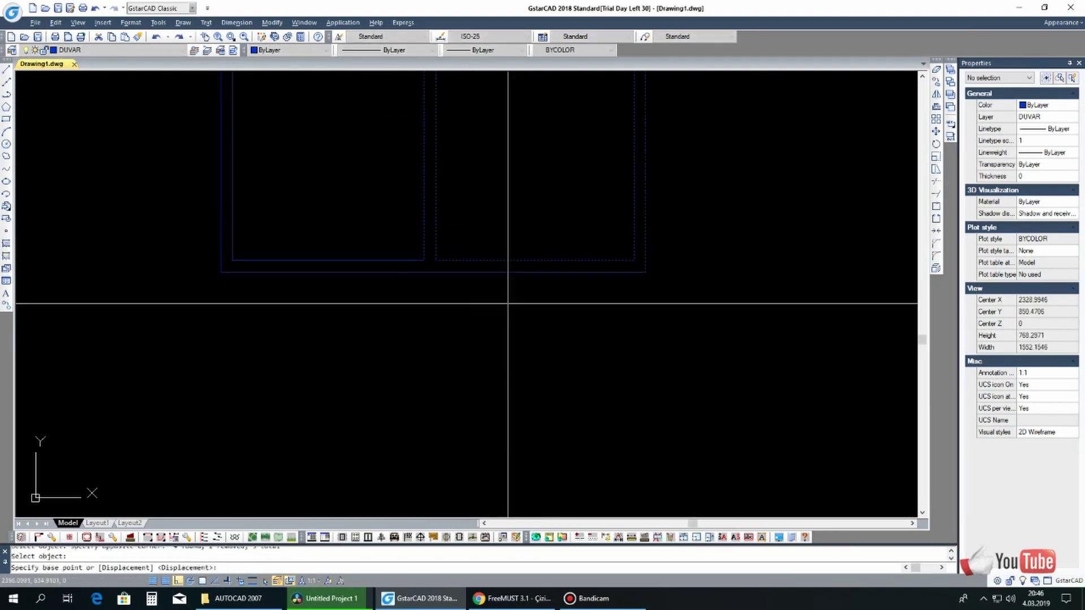
{"action": "left_click", "coordinate": [503, 292]}
{"action": "left_click", "coordinate": [530, 373]}
{"action": "key", "text": "Escape"}
Fillet the bottom wall line at the corner
{"action": "type", "text": "f"}
{"action": "key", "text": "Return"}
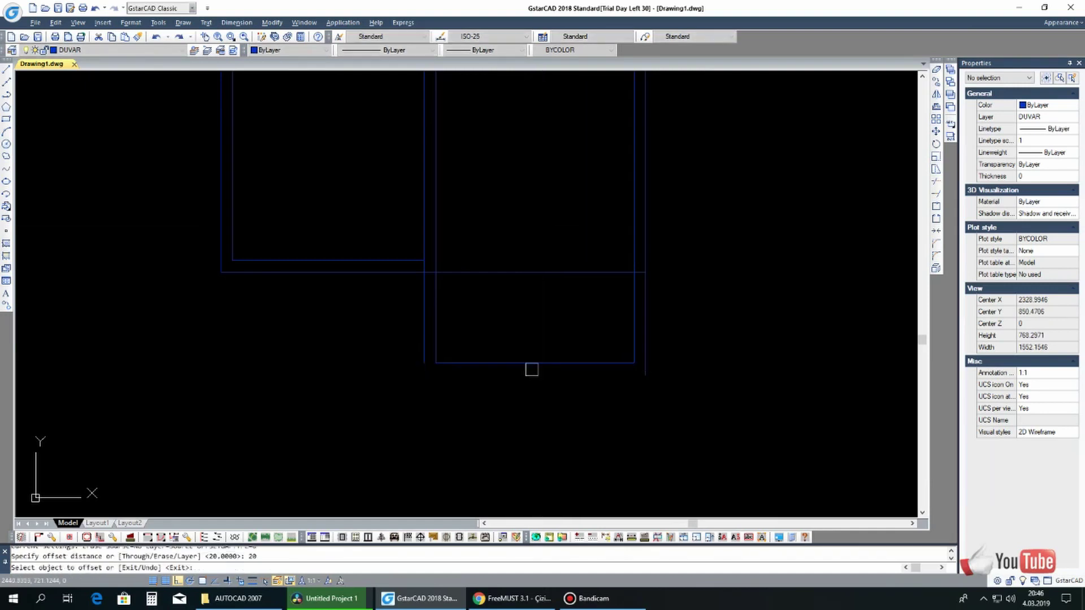
{"action": "left_click", "coordinate": [434, 374]}
{"action": "key", "text": "Escape"}
Trim the walls against the vertical wall line as the cutting edge
{"action": "type", "text": "tr"}
{"action": "key", "text": "Return"}
{"action": "left_click", "coordinate": [418, 285]}
{"action": "left_click", "coordinate": [424, 285]}
{"action": "key", "text": "Return"}
{"action": "scroll", "coordinate": [446, 263], "scroll_direction": "up", "scroll_amount": 5}
{"action": "key", "text": "Escape"}
{"action": "scroll", "coordinate": [443, 274], "scroll_direction": "down", "scroll_amount": 7}
{"action": "scroll", "coordinate": [443, 235], "scroll_direction": "up", "scroll_amount": 2}
Stretch the crossing-selected wall junction 10 units to the right
{"action": "type", "text": "s"}
{"action": "key", "text": "Return"}
{"action": "left_click", "coordinate": [430, 456]}
{"action": "left_click", "coordinate": [416, 324]}
{"action": "key", "text": "Return"}
{"action": "left_click", "coordinate": [453, 135]}
{"action": "type", "text": "10"}
{"action": "key", "text": "Return"}
{"action": "scroll", "coordinate": [468, 211], "scroll_direction": "down", "scroll_amount": 3}
{"action": "scroll", "coordinate": [446, 240], "scroll_direction": "up", "scroll_amount": 3}
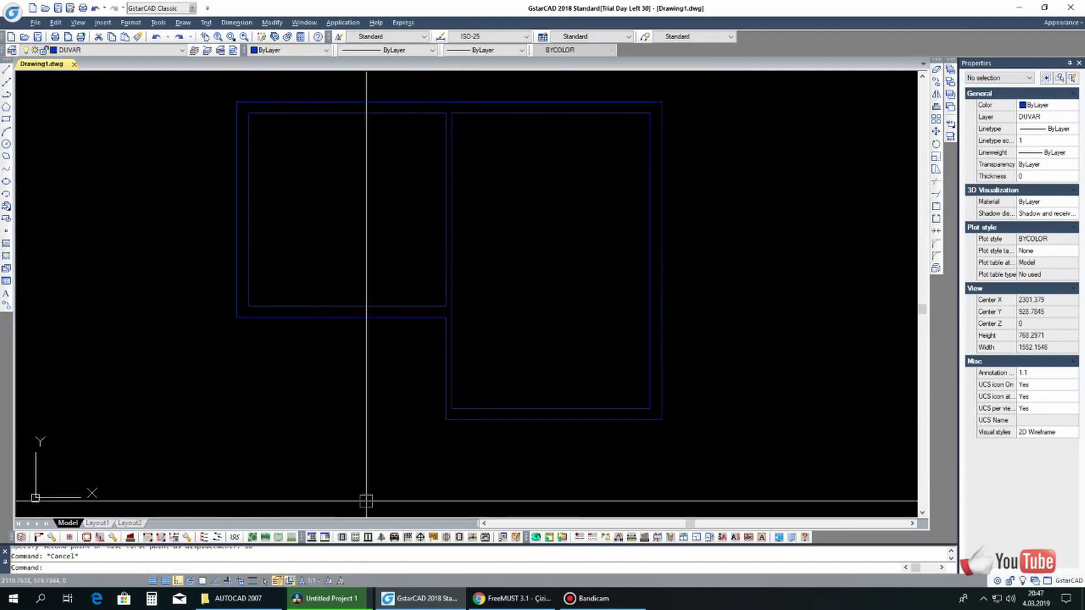
Launch freeMUST quick dimensioning with Turkce.lng as its language, accepting the attribute and advanced settings
{"action": "left_click", "coordinate": [609, 539]}
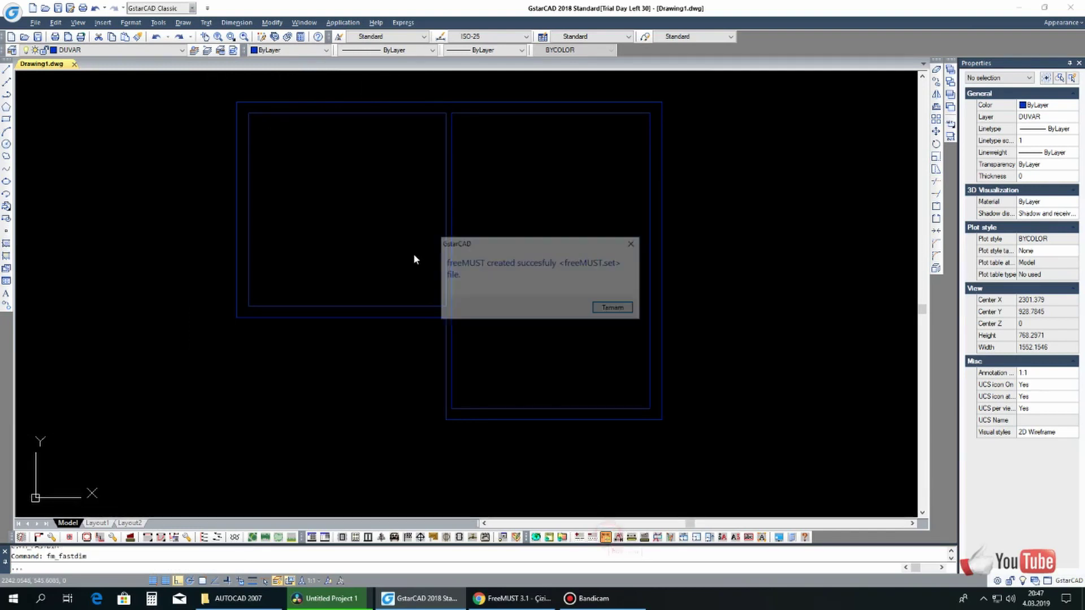
{"action": "left_click", "coordinate": [607, 308]}
{"action": "left_click", "coordinate": [604, 302]}
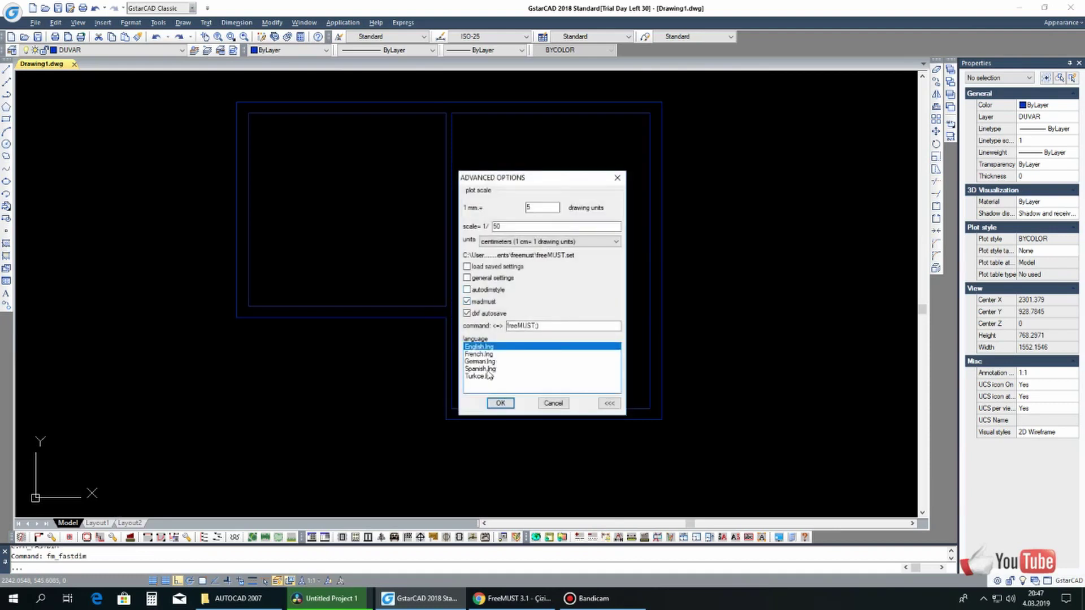
{"action": "double_click", "coordinate": [484, 377]}
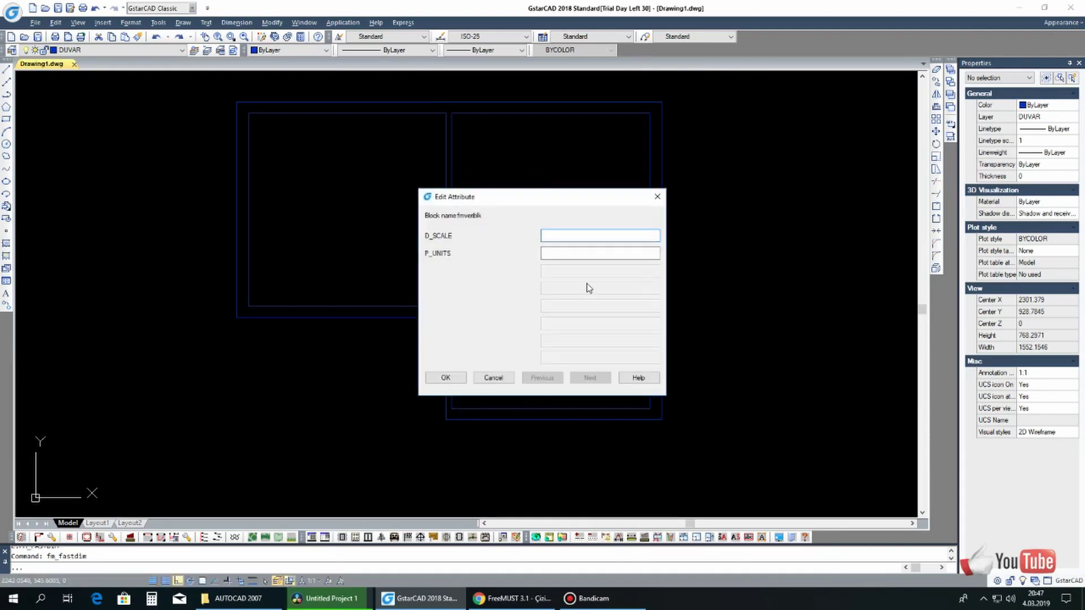
{"action": "left_click", "coordinate": [465, 381]}
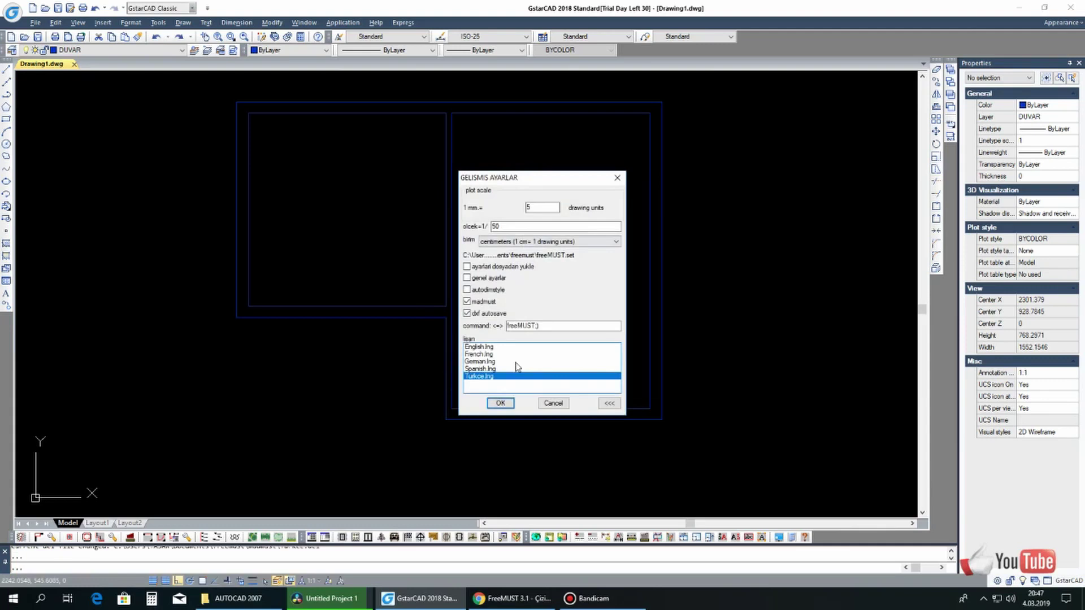
{"action": "left_click", "coordinate": [495, 404]}
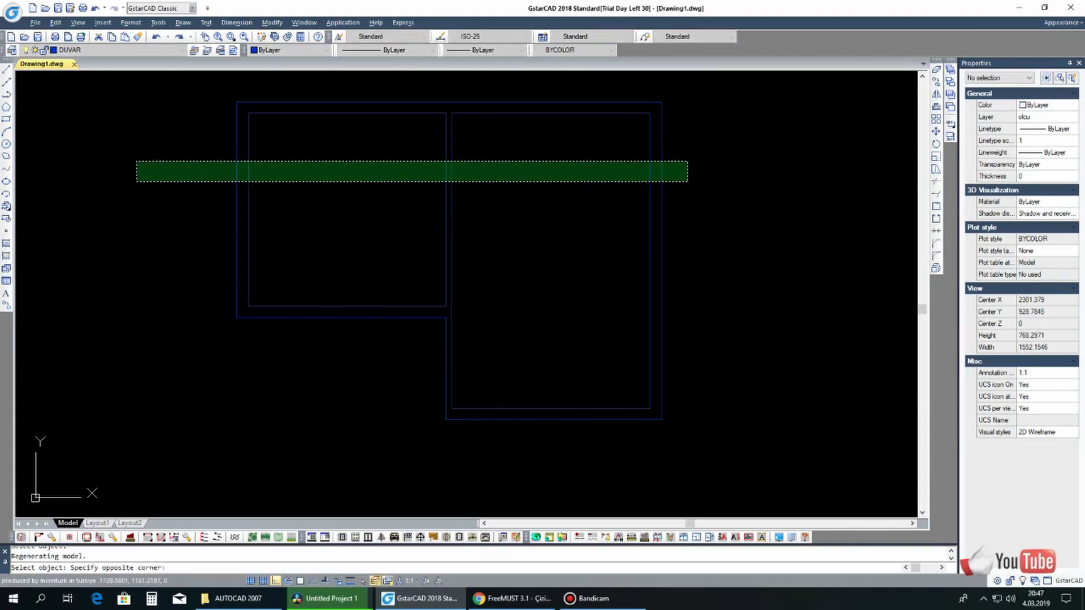
Dimension the top walls as a chain reading 20, 340, 10, 341 and 20
{"action": "left_click", "coordinate": [142, 163]}
{"action": "key", "text": "Return"}
{"action": "left_click", "coordinate": [286, 164]}
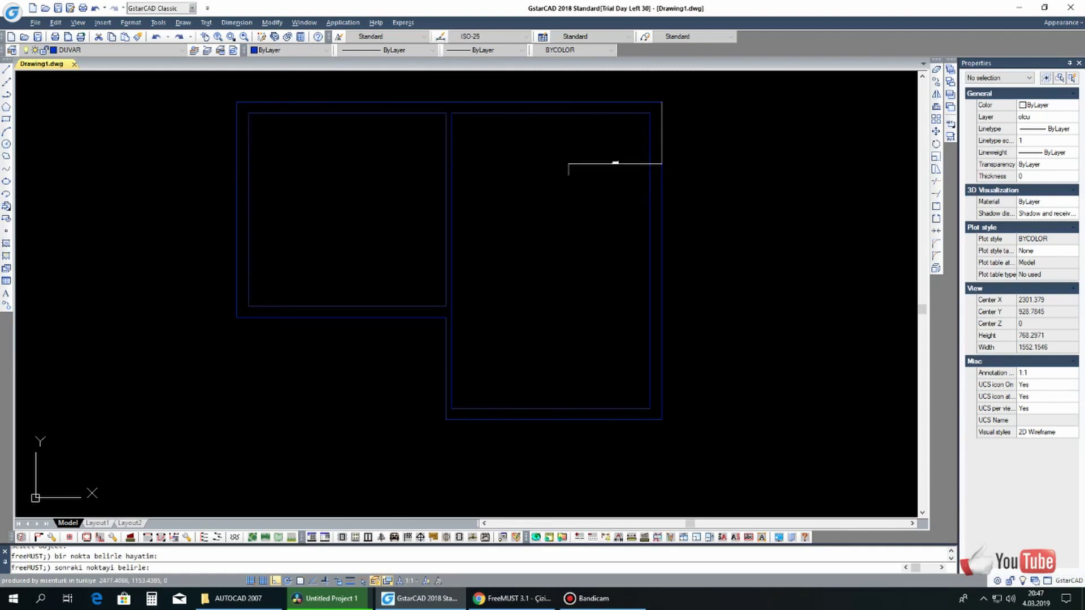
{"action": "left_click", "coordinate": [237, 164]}
{"action": "scroll", "coordinate": [244, 162], "scroll_direction": "up", "scroll_amount": 4}
{"action": "scroll", "coordinate": [208, 164], "scroll_direction": "up", "scroll_amount": 4}
{"action": "scroll", "coordinate": [208, 164], "scroll_direction": "down", "scroll_amount": 3}
{"action": "scroll", "coordinate": [496, 181], "scroll_direction": "down", "scroll_amount": 3}
{"action": "scroll", "coordinate": [416, 198], "scroll_direction": "up", "scroll_amount": 4}
{"action": "scroll", "coordinate": [398, 199], "scroll_direction": "down", "scroll_amount": 4}
{"action": "scroll", "coordinate": [418, 205], "scroll_direction": "down", "scroll_amount": 2}
{"action": "scroll", "coordinate": [468, 228], "scroll_direction": "up", "scroll_amount": 2}
{"action": "type", "text": "d"}
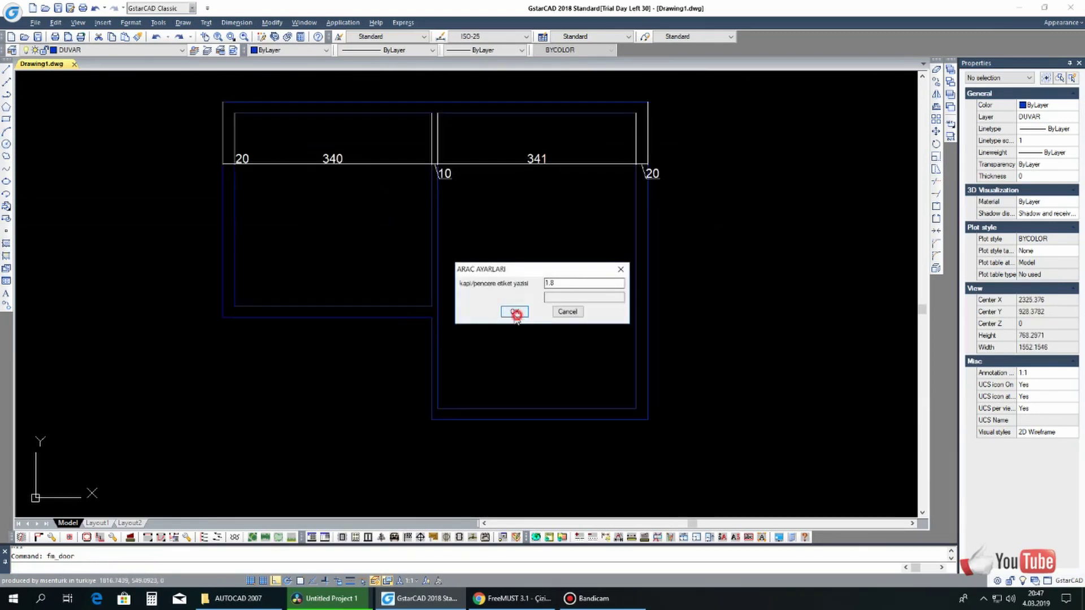
Insert a 90/210 door with 3.5 offset into the left room's bottom wall
{"action": "left_click", "coordinate": [516, 314]}
{"action": "left_click", "coordinate": [163, 536]}
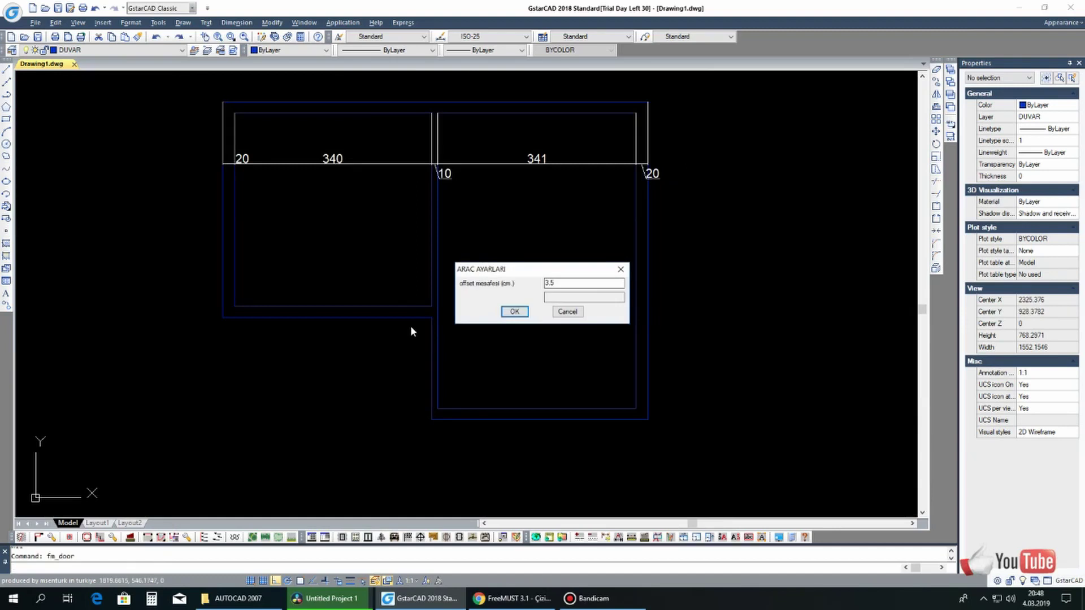
{"action": "left_click", "coordinate": [514, 312]}
{"action": "scroll", "coordinate": [425, 307], "scroll_direction": "up", "scroll_amount": 2}
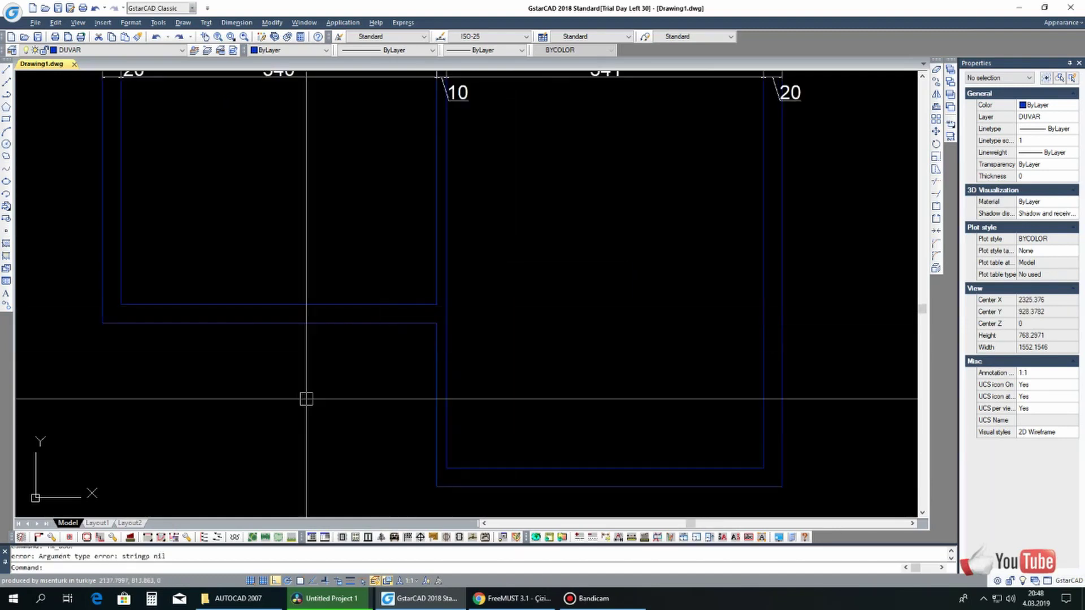
{"action": "left_click", "coordinate": [162, 537]}
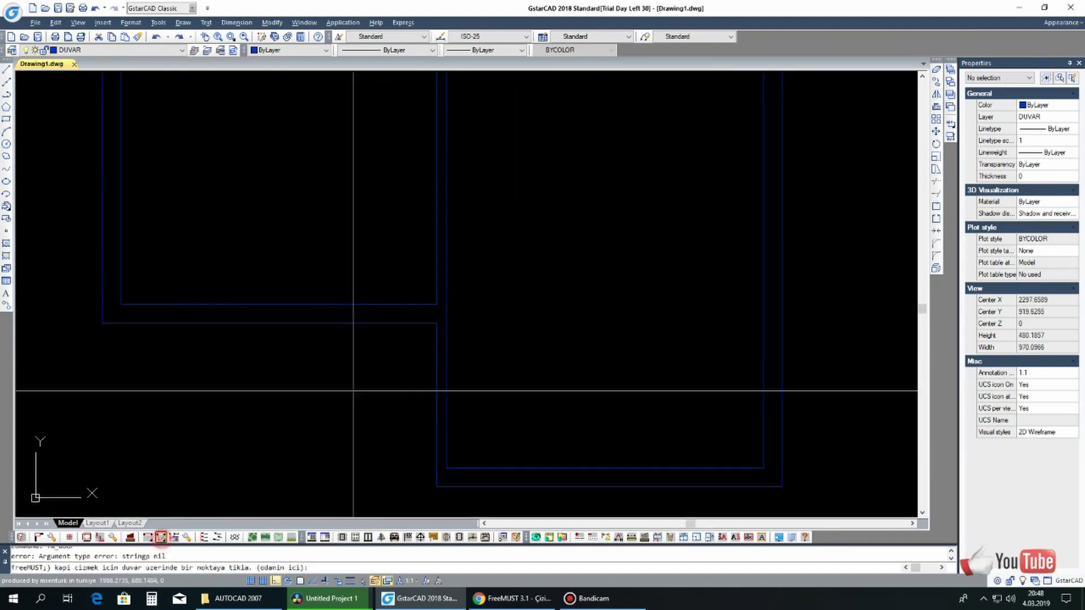
{"action": "left_click", "coordinate": [413, 323]}
{"action": "left_click", "coordinate": [413, 304]}
{"action": "left_click", "coordinate": [342, 258]}
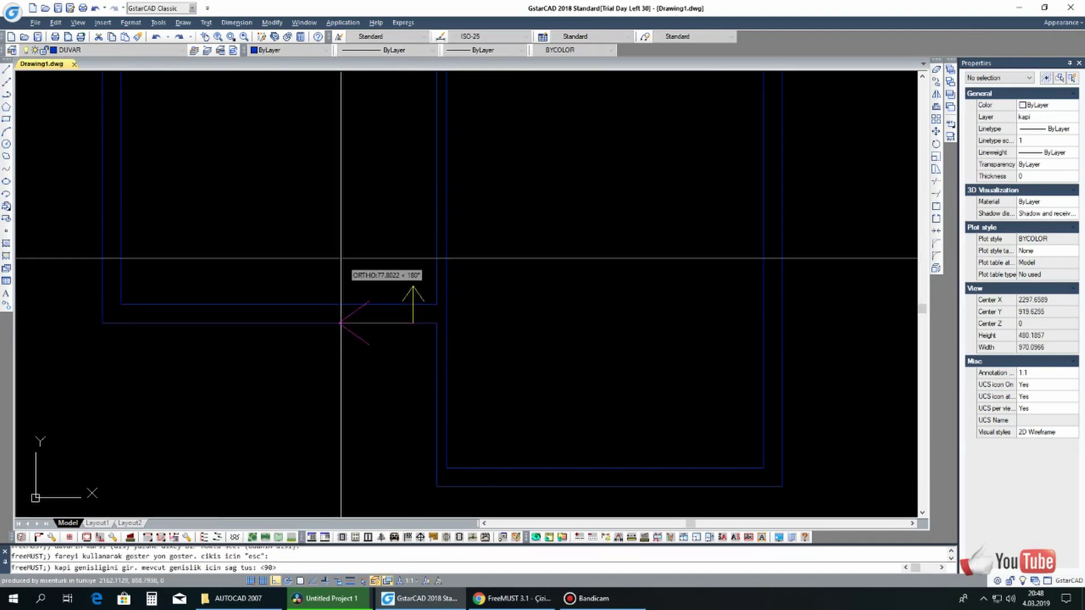
{"action": "type", "text": "90"}
{"action": "key", "text": "Return"}
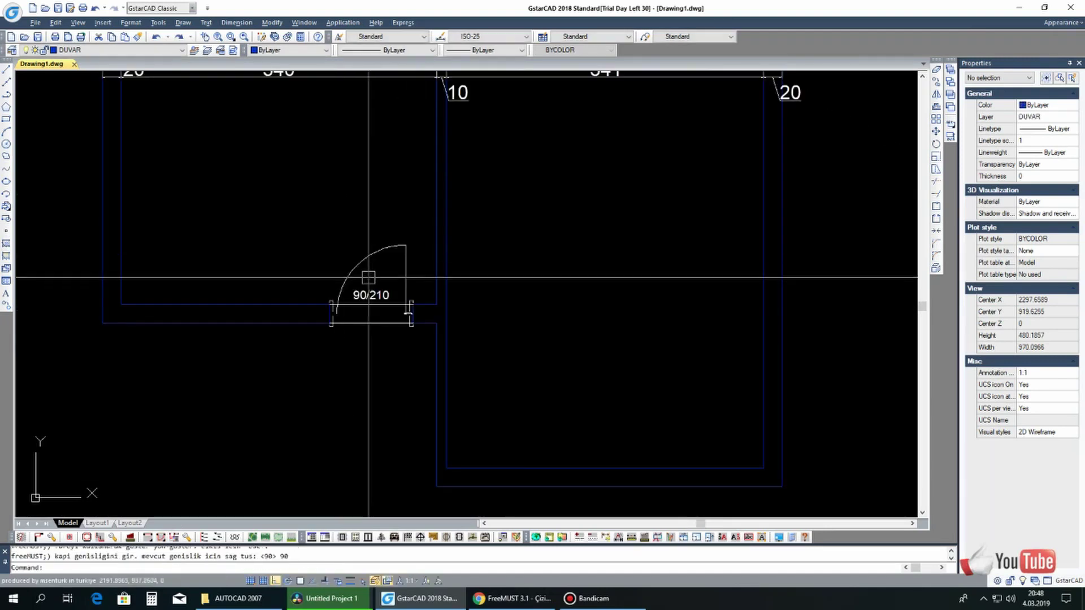
Set the drawing's insertion units to Unitless
{"action": "scroll", "coordinate": [363, 289], "scroll_direction": "up", "scroll_amount": 2}
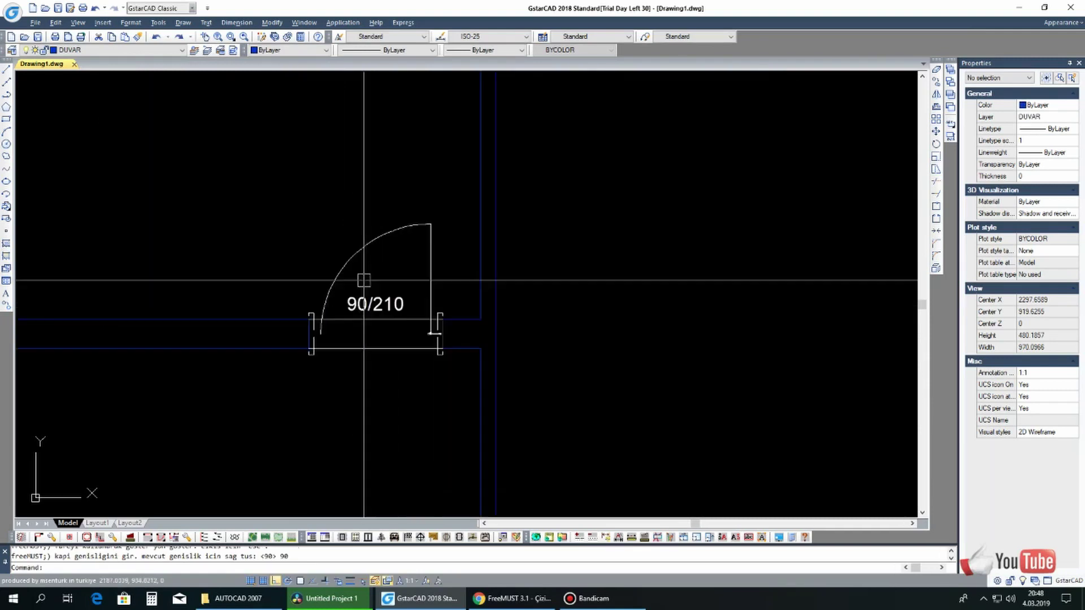
{"action": "scroll", "coordinate": [342, 315], "scroll_direction": "up", "scroll_amount": 2}
{"action": "scroll", "coordinate": [341, 315], "scroll_direction": "up", "scroll_amount": 1}
{"action": "scroll", "coordinate": [461, 413], "scroll_direction": "down", "scroll_amount": 1}
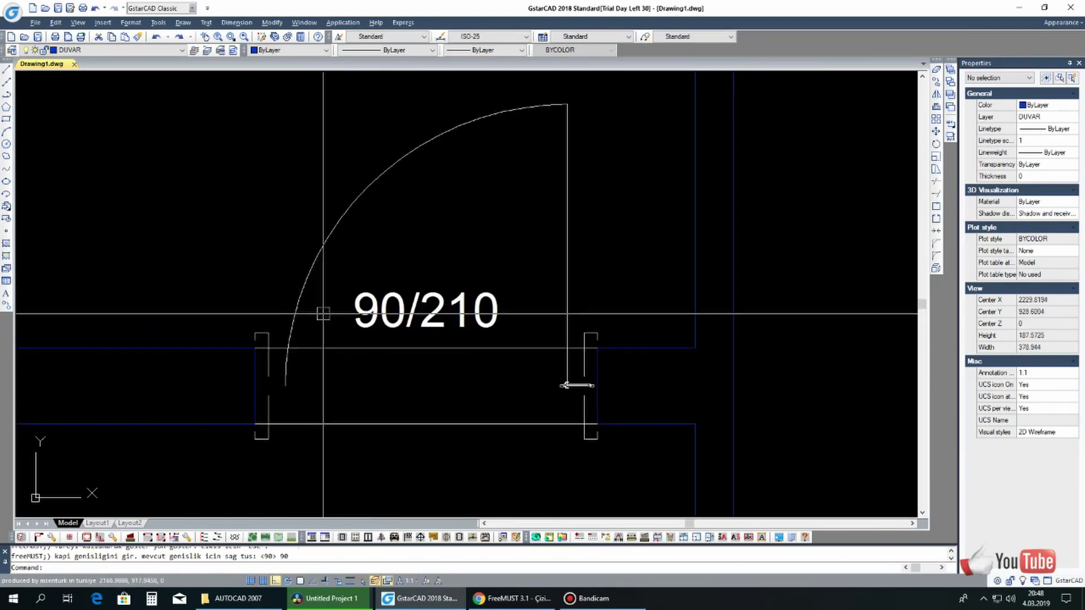
{"action": "scroll", "coordinate": [461, 413], "scroll_direction": "up", "scroll_amount": 2}
{"action": "scroll", "coordinate": [459, 368], "scroll_direction": "up", "scroll_amount": 1}
{"action": "scroll", "coordinate": [494, 375], "scroll_direction": "down", "scroll_amount": 3}
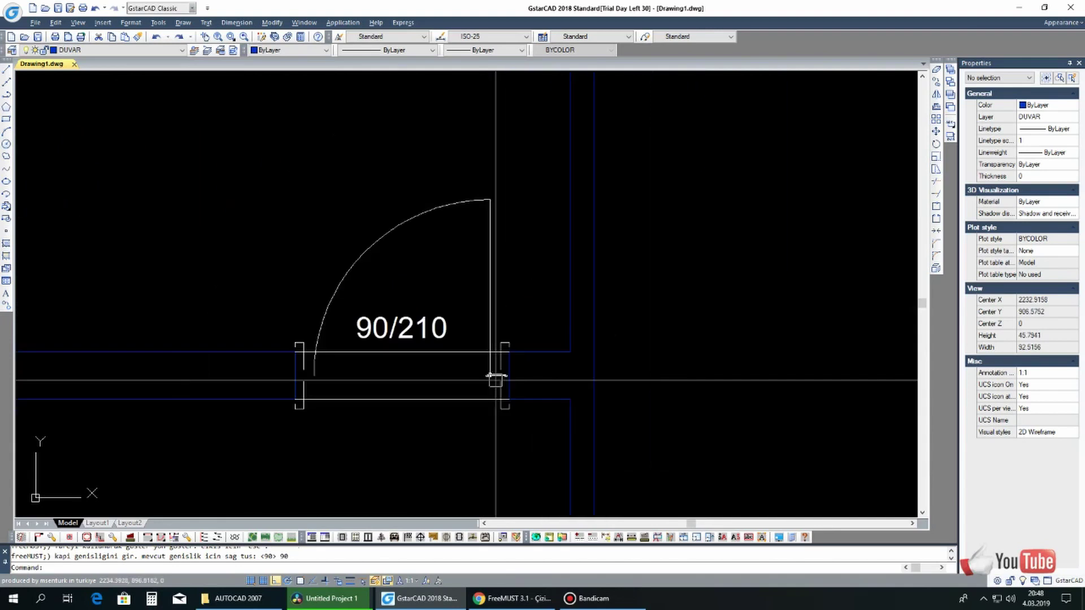
{"action": "type", "text": "un"}
{"action": "key", "text": "Return"}
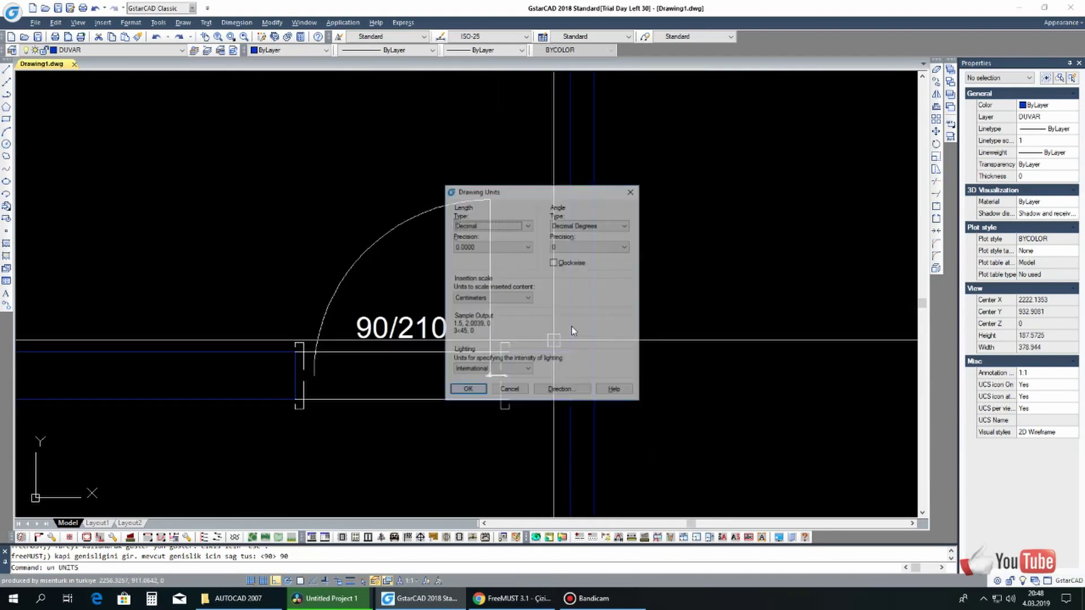
{"action": "left_click", "coordinate": [493, 303]}
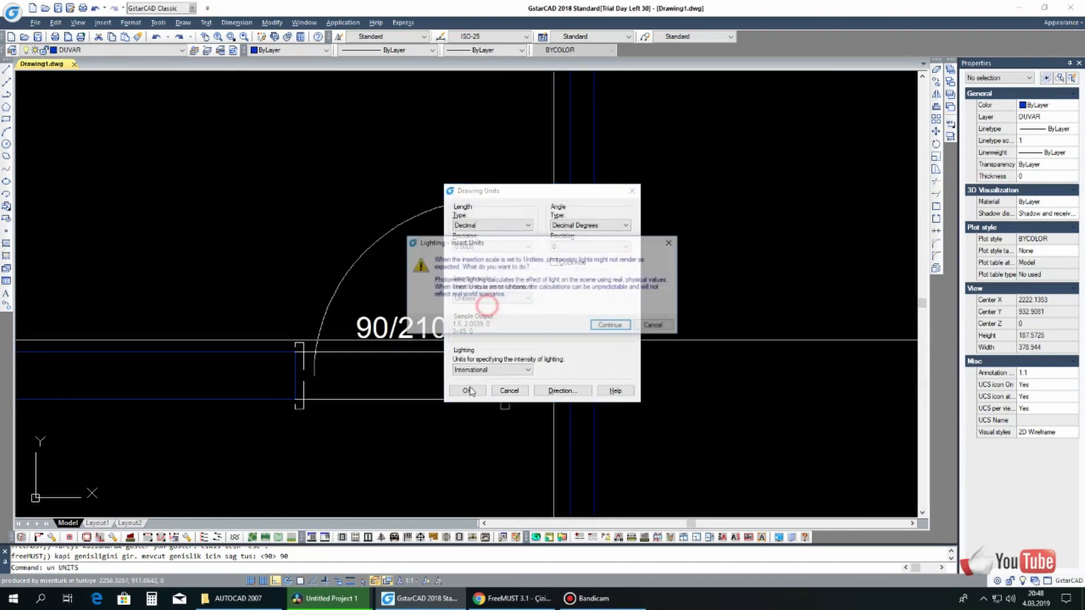
{"action": "left_click", "coordinate": [611, 326]}
{"action": "left_click", "coordinate": [475, 391]}
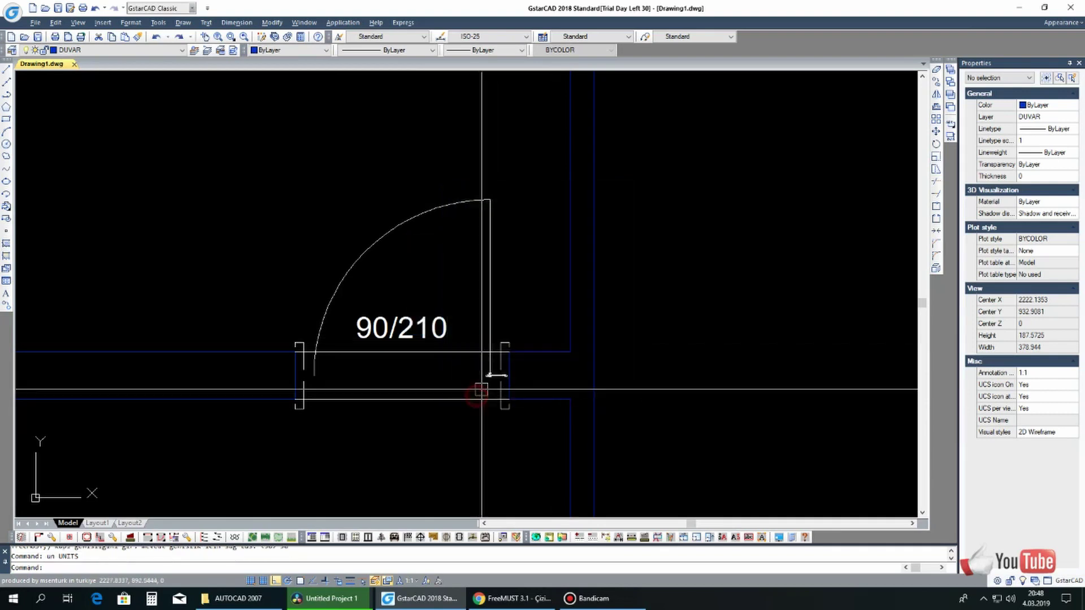
Start scaling the door by selecting it
{"action": "scroll", "coordinate": [477, 390], "scroll_direction": "up", "scroll_amount": 2}
{"action": "scroll", "coordinate": [497, 373], "scroll_direction": "up", "scroll_amount": 2}
{"action": "type", "text": "sc"}
{"action": "key", "text": "Return"}
{"action": "key", "text": "Return"}
{"action": "scroll", "coordinate": [541, 368], "scroll_direction": "up", "scroll_amount": 5}
{"action": "left_click", "coordinate": [536, 360]}
Erase the left room's old bottom door and join the bottom wall lines back together
{"action": "key", "text": "Escape"}
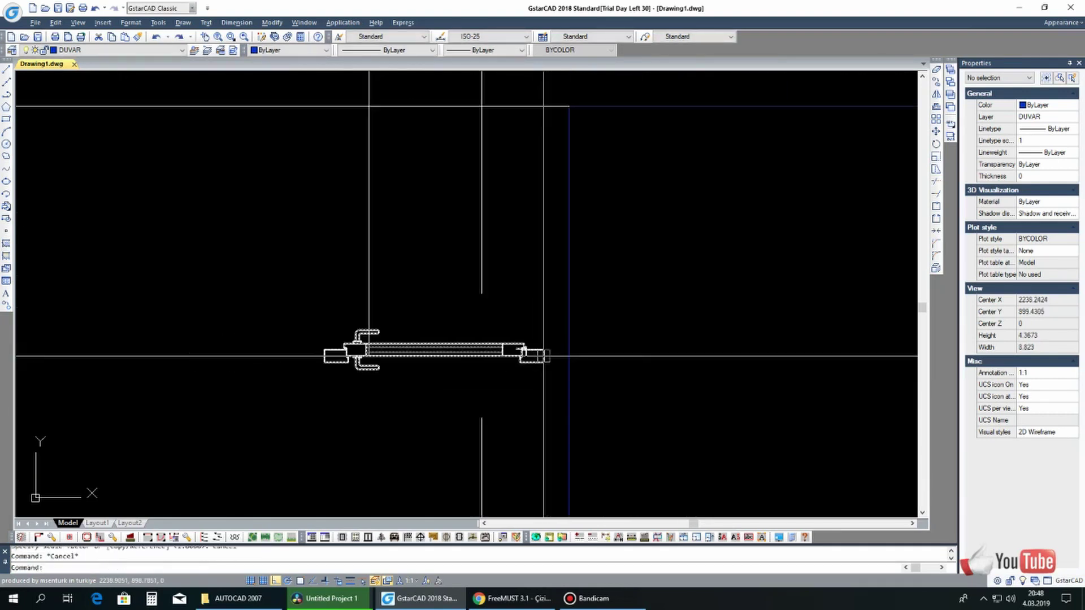
{"action": "type", "text": "e"}
{"action": "key", "text": "Return"}
{"action": "scroll", "coordinate": [531, 339], "scroll_direction": "down", "scroll_amount": 2}
{"action": "scroll", "coordinate": [430, 305], "scroll_direction": "down", "scroll_amount": 3}
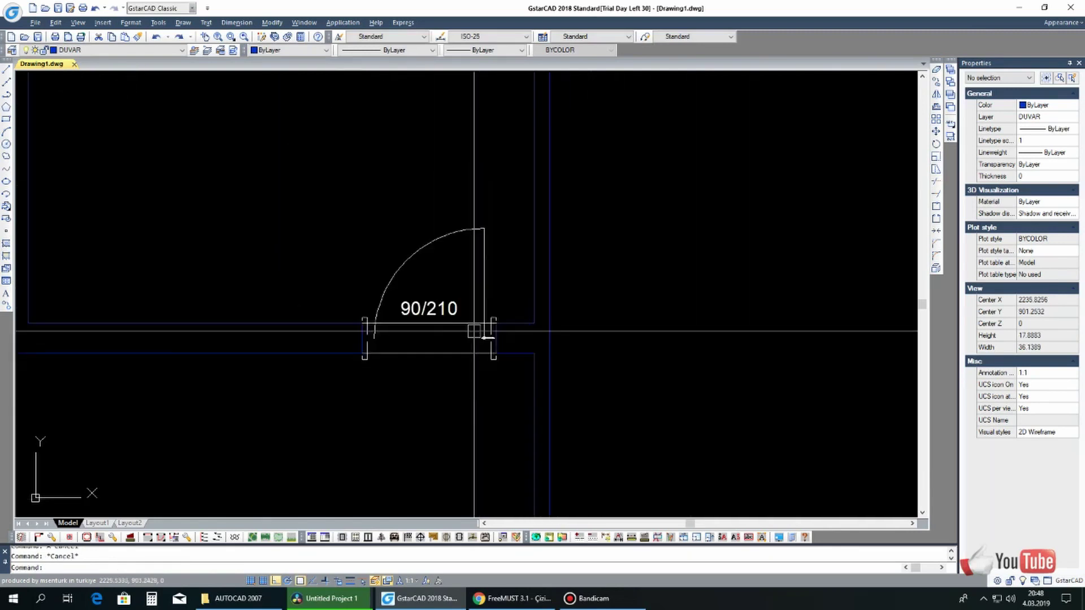
{"action": "left_click_drag", "start_coordinate": [377, 235], "coordinate": [554, 433]}
{"action": "key", "text": "Return"}
{"action": "type", "text": "j"}
{"action": "key", "text": "Return"}
{"action": "scroll", "coordinate": [554, 392], "scroll_direction": "up", "scroll_amount": 2}
{"action": "left_click", "coordinate": [395, 390]}
{"action": "key", "text": "Return"}
{"action": "key", "text": "Return"}
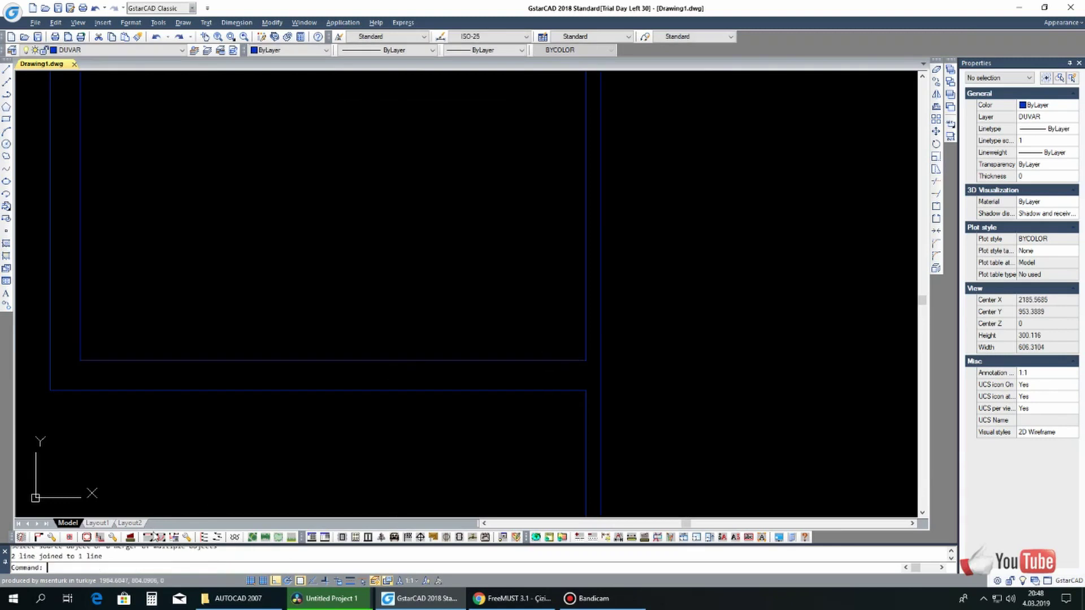
Insert a 90-wide door in the left room's bottom wall
{"action": "left_click", "coordinate": [164, 536]}
{"action": "left_click", "coordinate": [562, 390]}
{"action": "left_click", "coordinate": [561, 360]}
{"action": "left_click", "coordinate": [508, 334]}
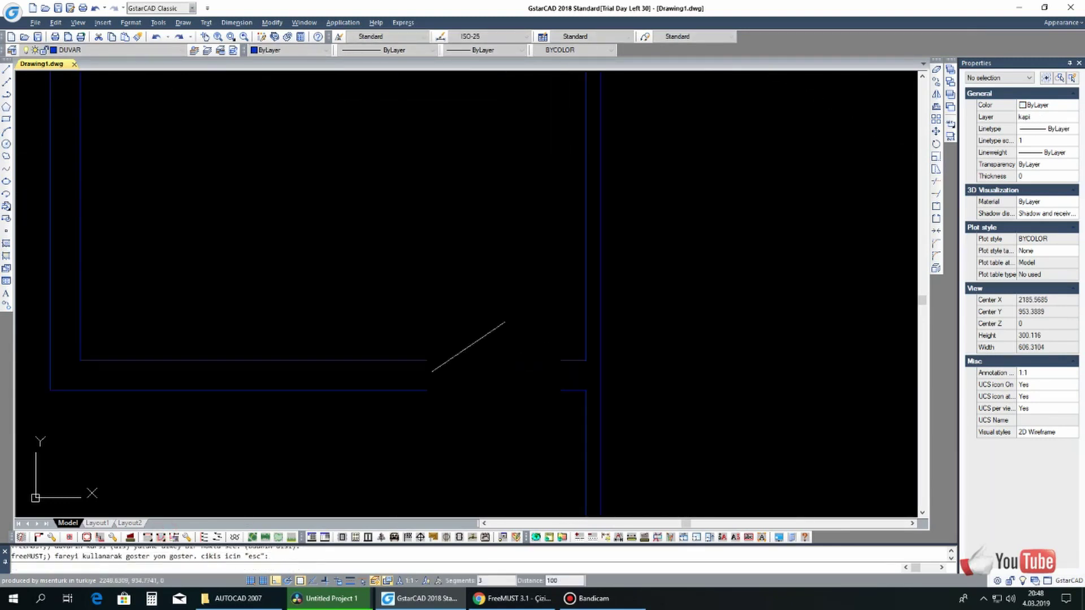
{"action": "type", "text": "90"}
{"action": "key", "text": "Return"}
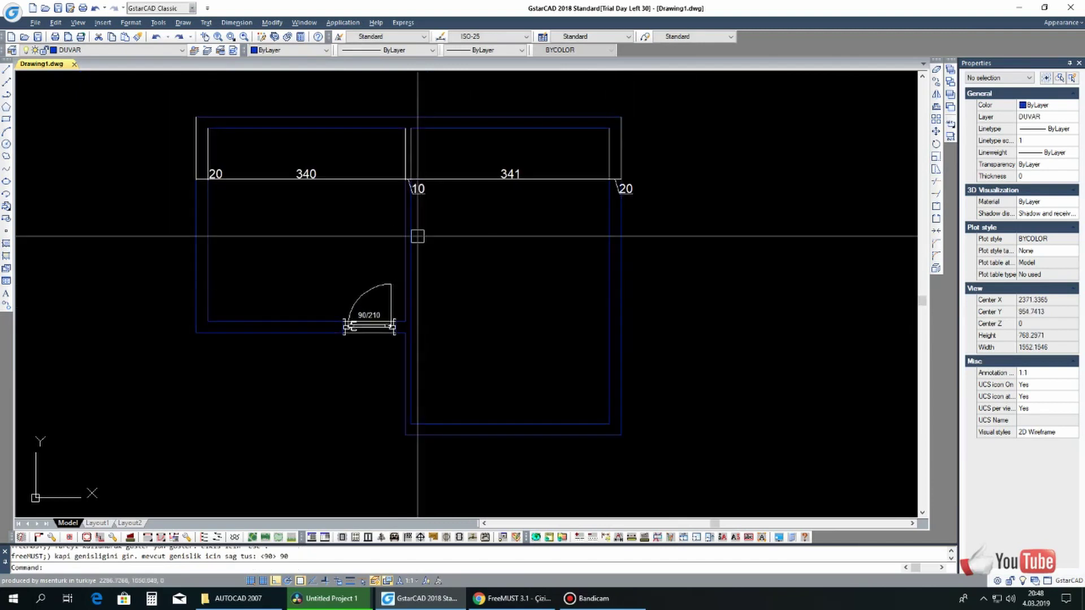
Add another 90-wide door in the dividing wall between the two rooms
{"action": "scroll", "coordinate": [396, 237], "scroll_direction": "up", "scroll_amount": 2}
{"action": "scroll", "coordinate": [399, 182], "scroll_direction": "down", "scroll_amount": 2}
{"action": "scroll", "coordinate": [390, 163], "scroll_direction": "up", "scroll_amount": 2}
{"action": "left_click", "coordinate": [394, 154]}
{"action": "left_click", "coordinate": [402, 154]}
{"action": "left_click", "coordinate": [442, 199]}
{"action": "type", "text": "90"}
{"action": "key", "text": "Return"}
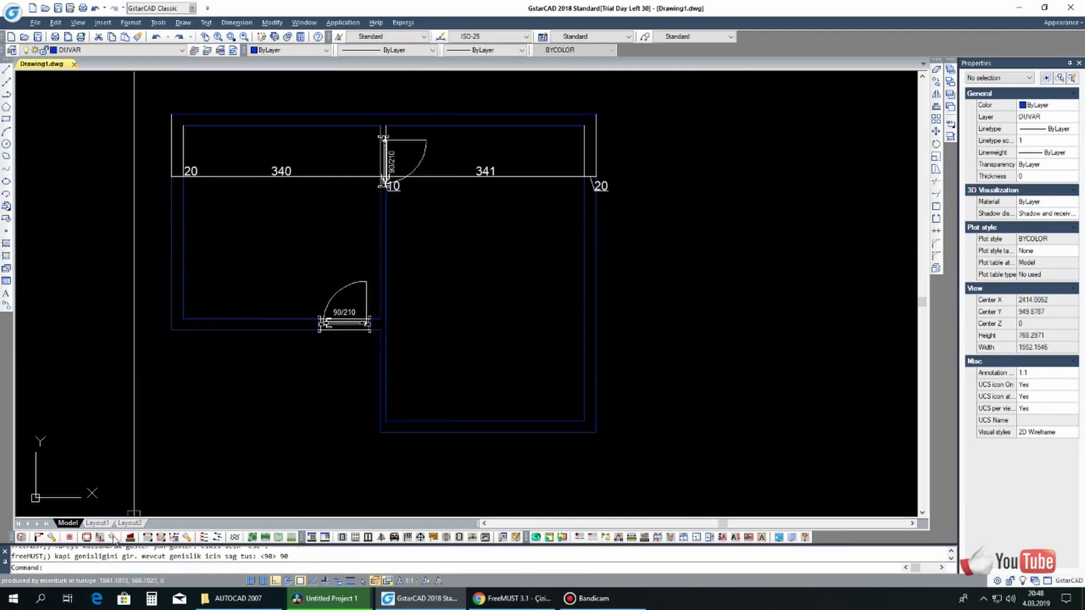
{"action": "left_click", "coordinate": [149, 537]}
Place the 160 window on the left room's top wall and a 100 window on the right room's top wall
{"action": "scroll", "coordinate": [229, 158], "scroll_direction": "up", "scroll_amount": 2}
{"action": "left_click", "coordinate": [225, 110]}
{"action": "type", "text": "160"}
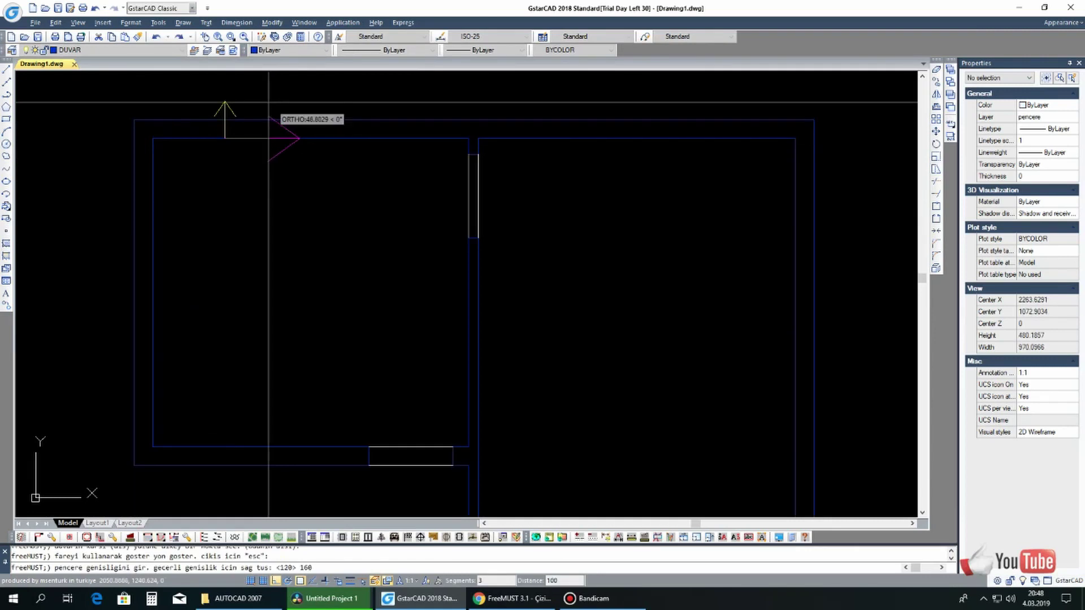
{"action": "key", "text": "Return"}
{"action": "scroll", "coordinate": [273, 137], "scroll_direction": "down", "scroll_amount": 2}
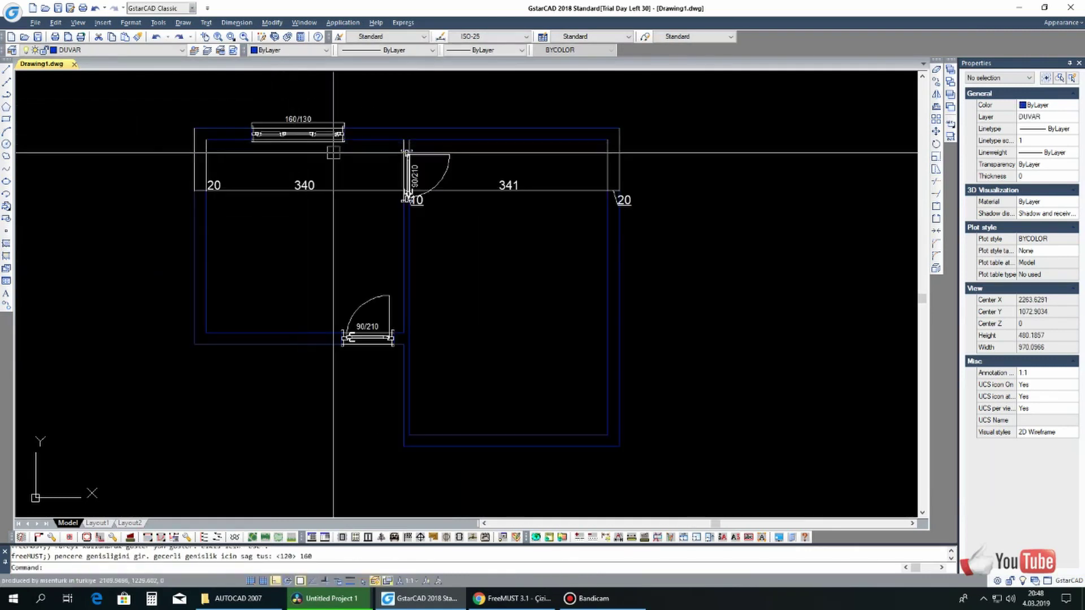
{"action": "key", "text": "Return"}
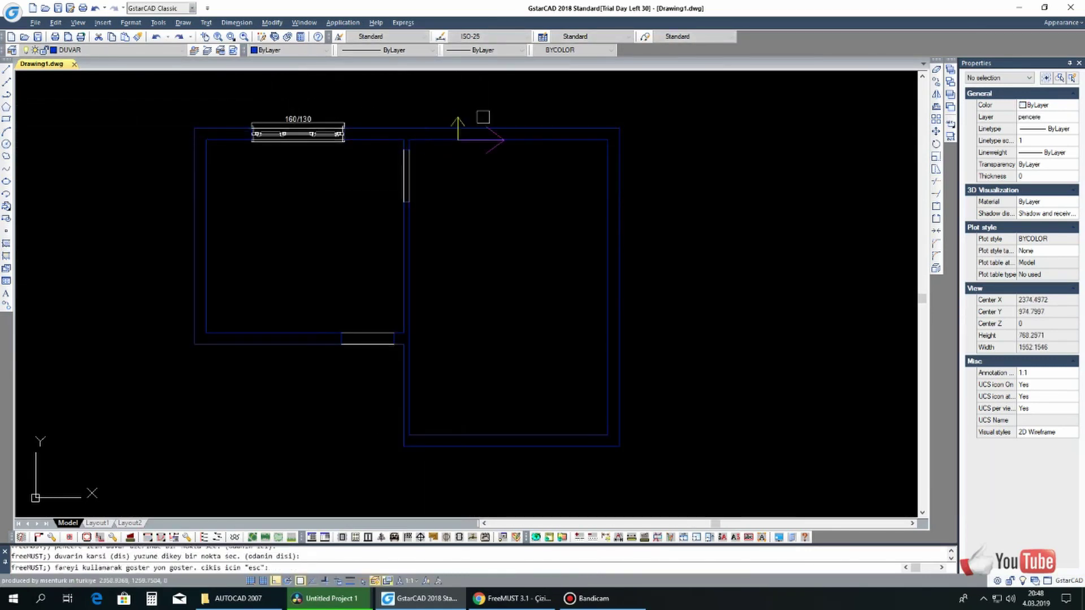
{"action": "left_click", "coordinate": [484, 115]}
{"action": "type", "text": "1"}
{"action": "key", "text": "Return"}
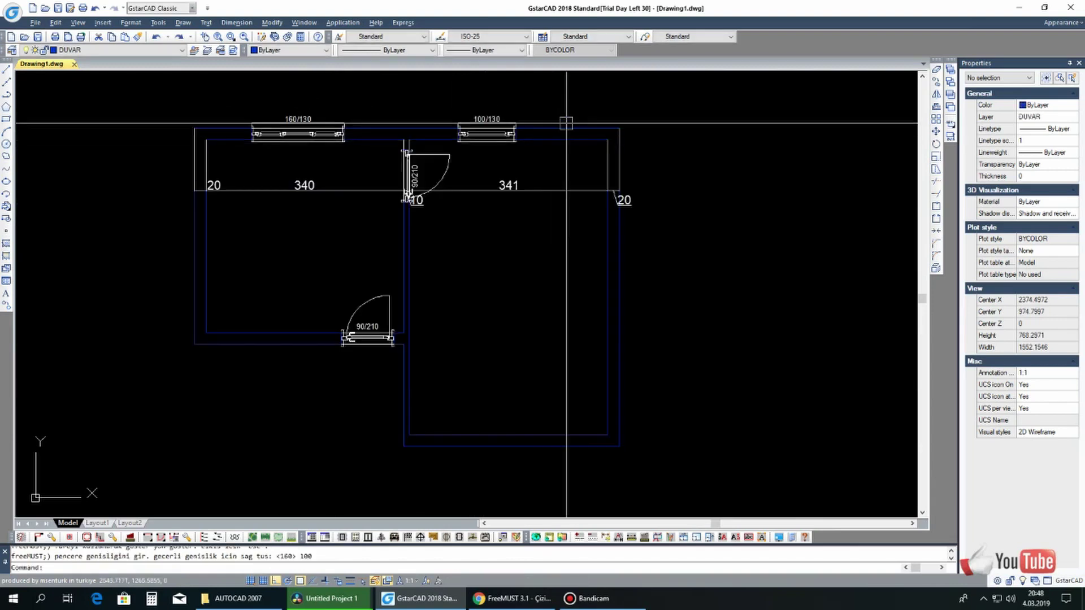
Add a second 100-wide window on the right room's top wall and recentre the plan
{"action": "key", "text": "Return"}
{"action": "scroll", "coordinate": [564, 120], "scroll_direction": "up", "scroll_amount": 2}
{"action": "left_click", "coordinate": [533, 153]}
{"action": "left_click", "coordinate": [551, 108]}
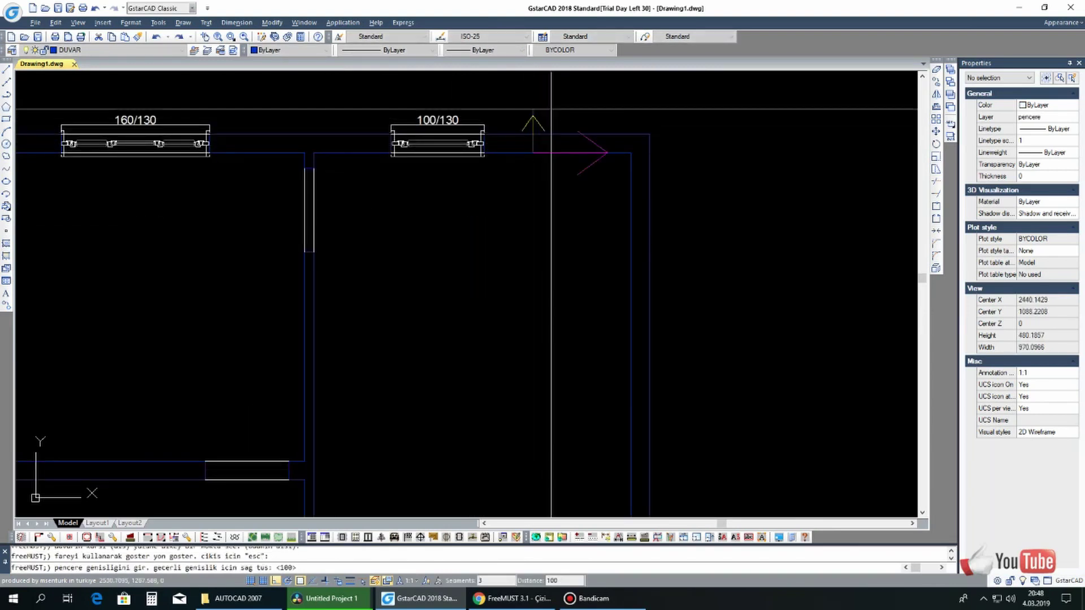
{"action": "type", "text": "100"}
{"action": "key", "text": "Return"}
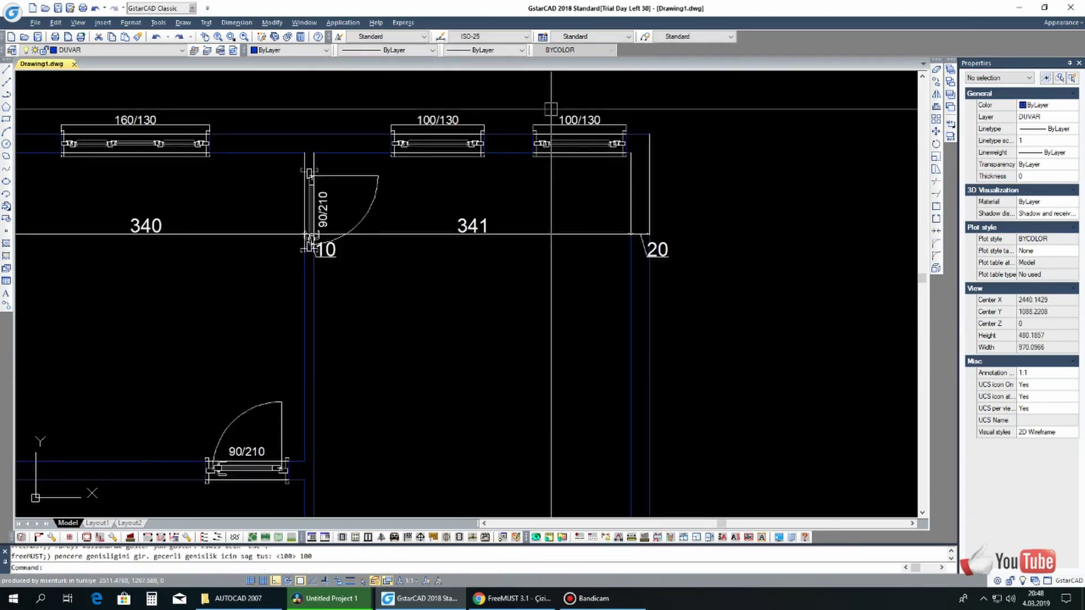
{"action": "scroll", "coordinate": [528, 141], "scroll_direction": "down", "scroll_amount": 2}
{"action": "scroll", "coordinate": [463, 167], "scroll_direction": "down", "scroll_amount": 1}
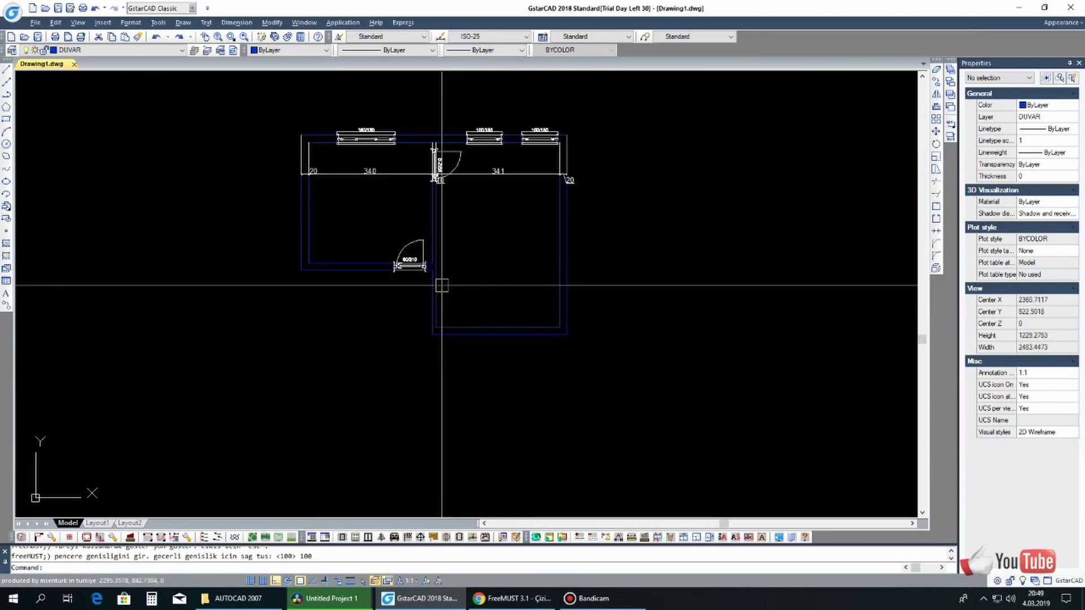
{"action": "scroll", "coordinate": [435, 243], "scroll_direction": "up", "scroll_amount": 2}
{"action": "middle_click_drag", "start_coordinate": [249, 416], "coordinate": [223, 449]}
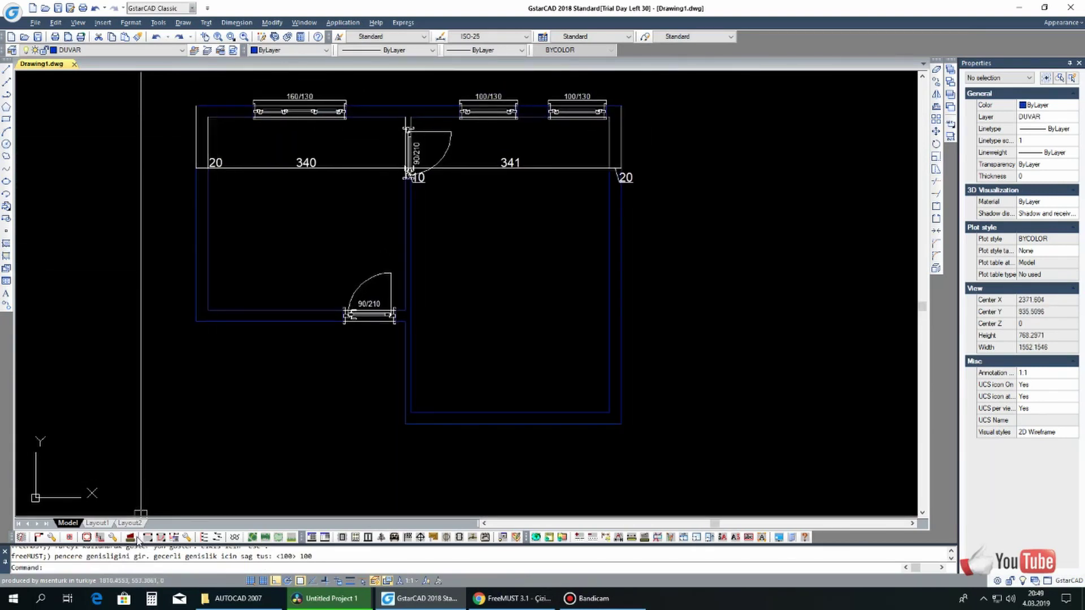
{"action": "left_click", "coordinate": [87, 537]}
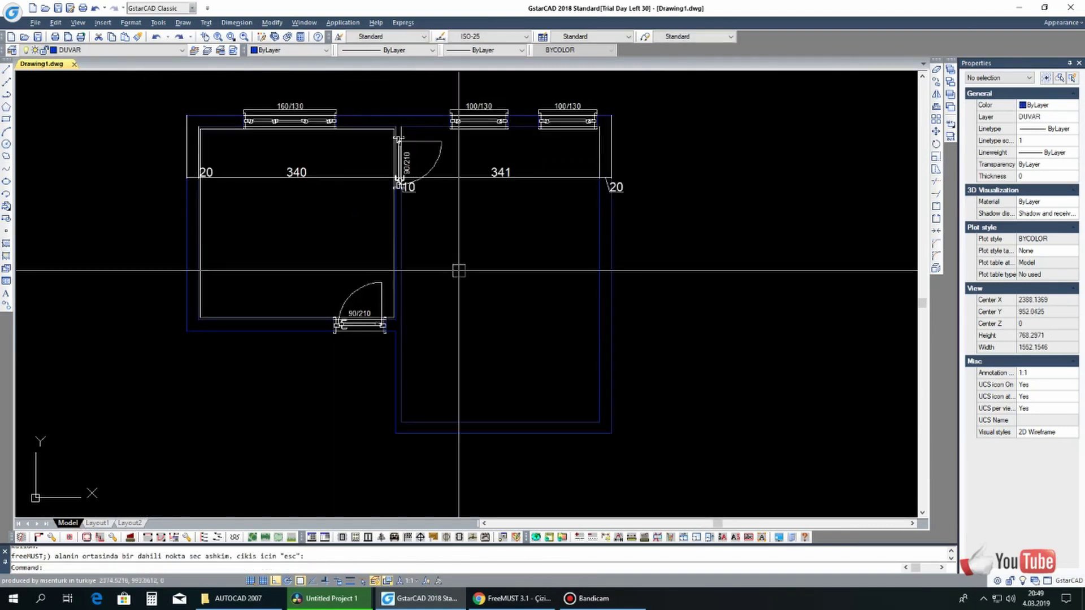
{"action": "scroll", "coordinate": [215, 133], "scroll_direction": "up", "scroll_amount": 4}
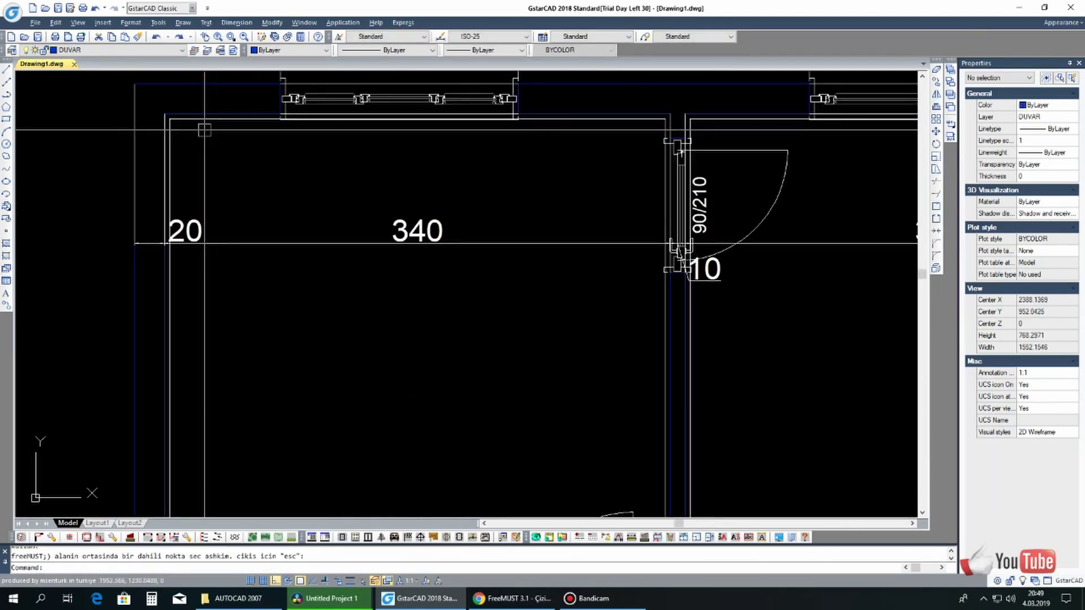
{"action": "scroll", "coordinate": [206, 127], "scroll_direction": "down", "scroll_amount": 2}
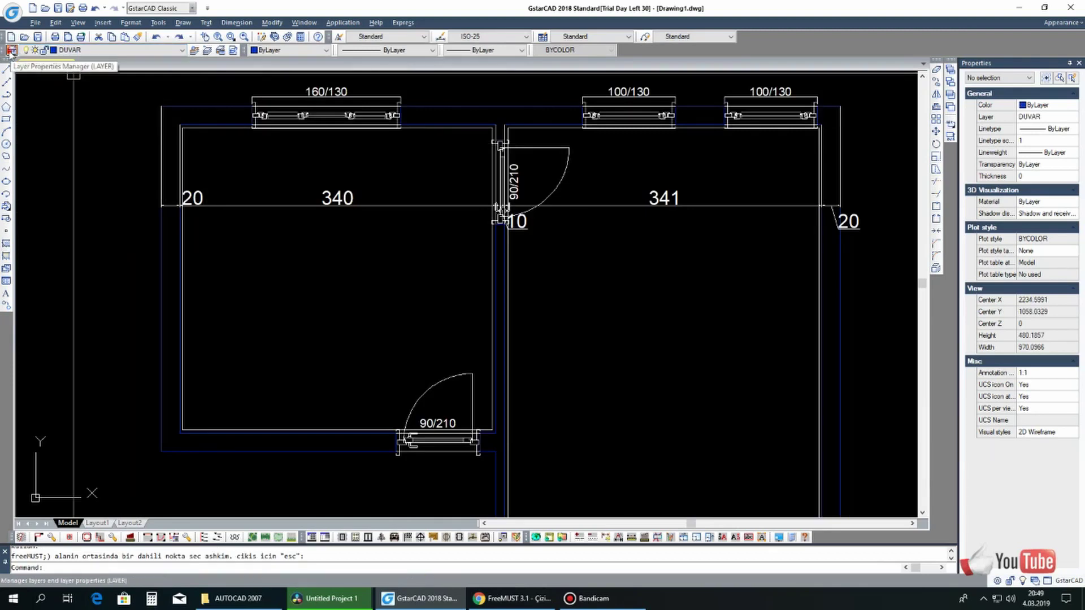
Create a new layer and change the siva layer's colour to 52
{"action": "left_click", "coordinate": [11, 51]}
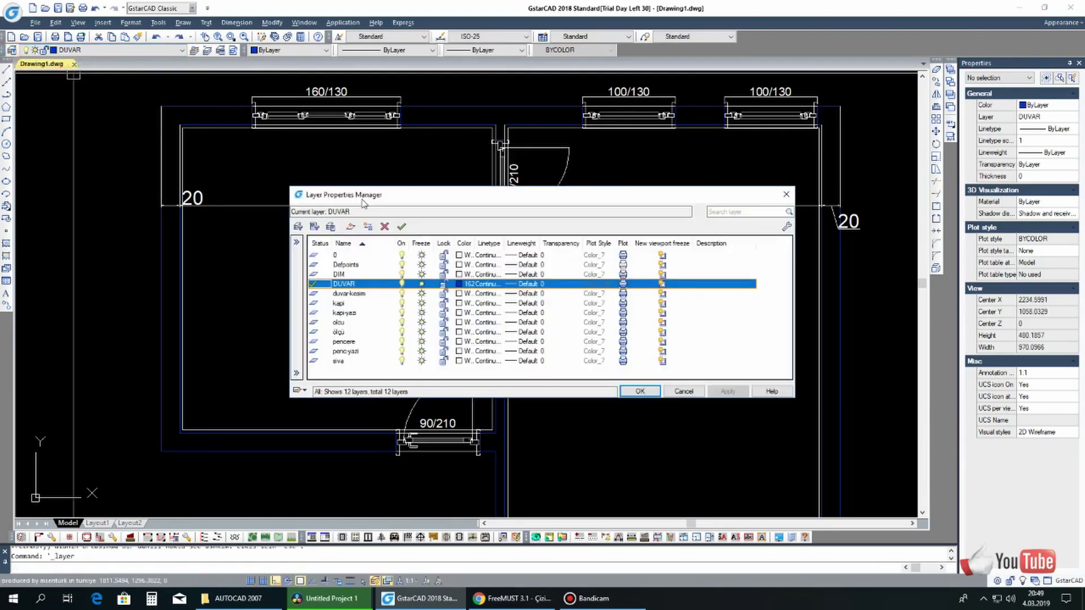
{"action": "left_click", "coordinate": [350, 226]}
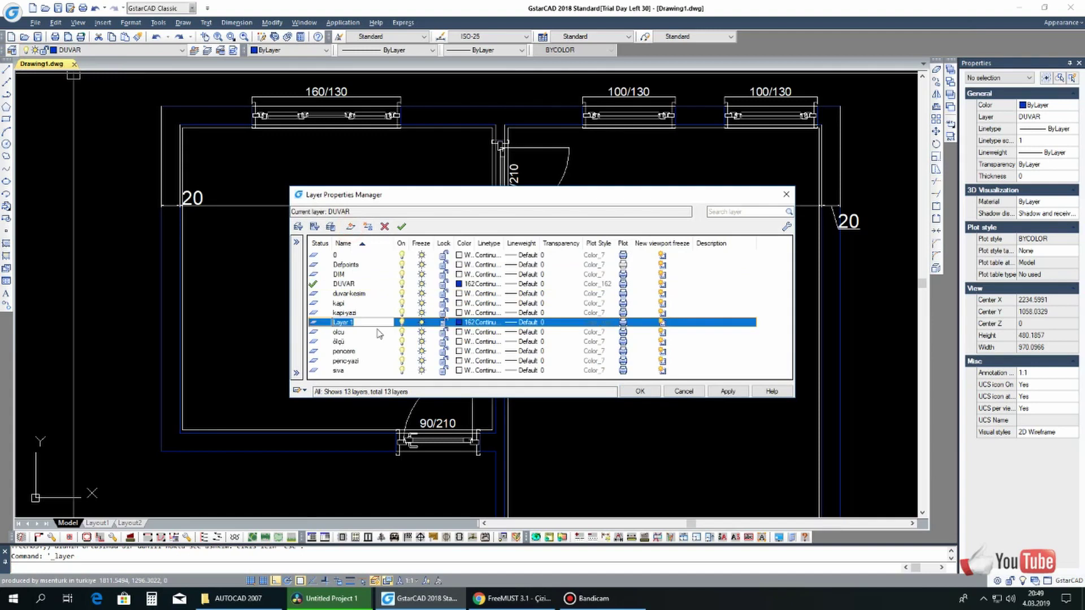
{"action": "left_click", "coordinate": [343, 372]}
{"action": "left_click", "coordinate": [460, 371]}
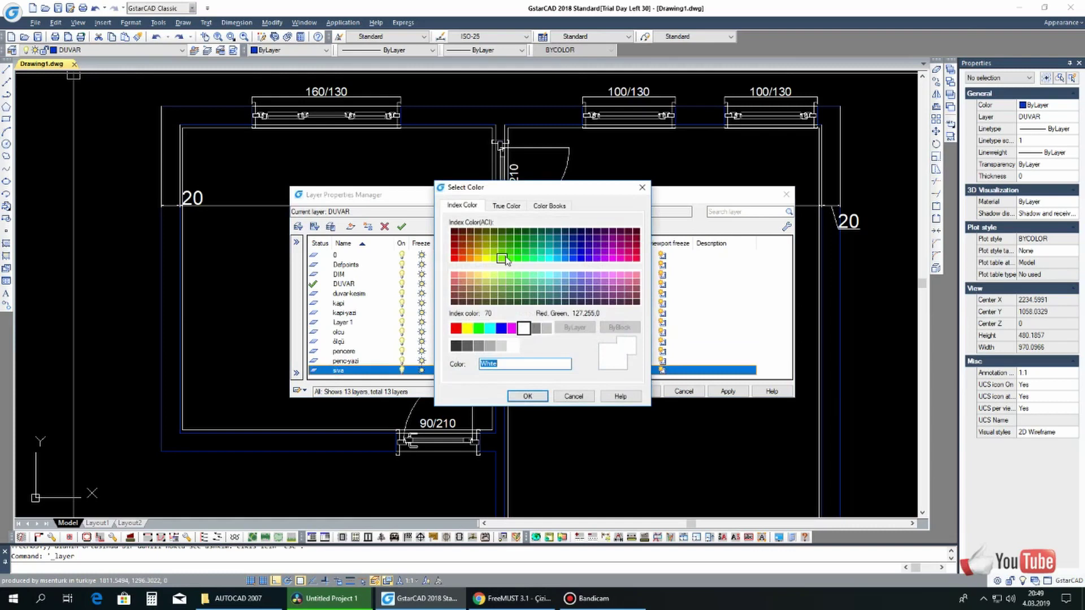
{"action": "left_click", "coordinate": [527, 397]}
{"action": "left_click", "coordinate": [717, 390]}
{"action": "left_click", "coordinate": [638, 390]}
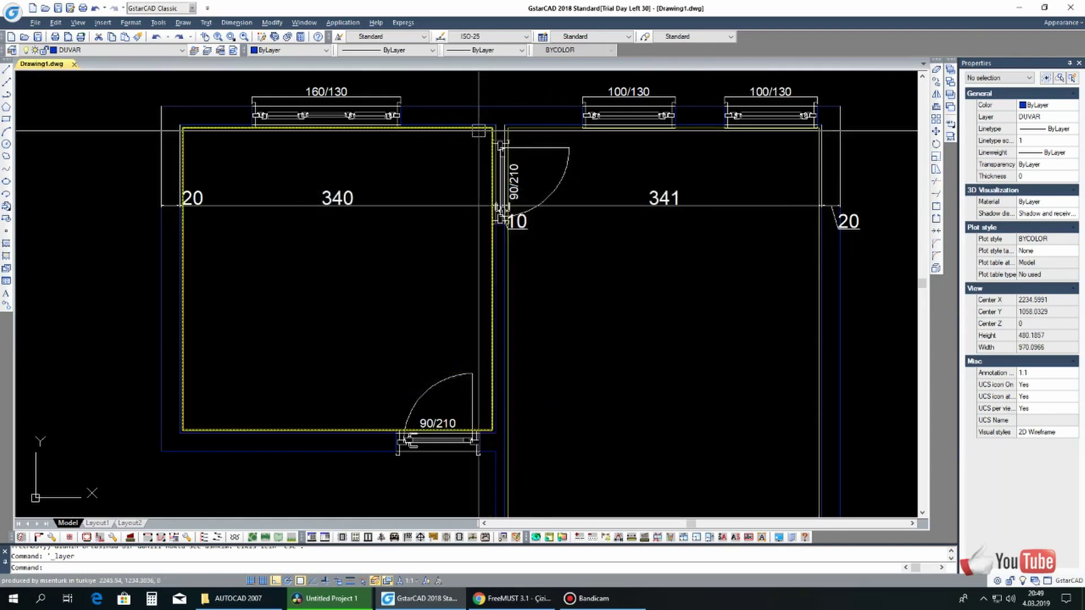
{"action": "scroll", "coordinate": [539, 193], "scroll_direction": "down", "scroll_amount": 2}
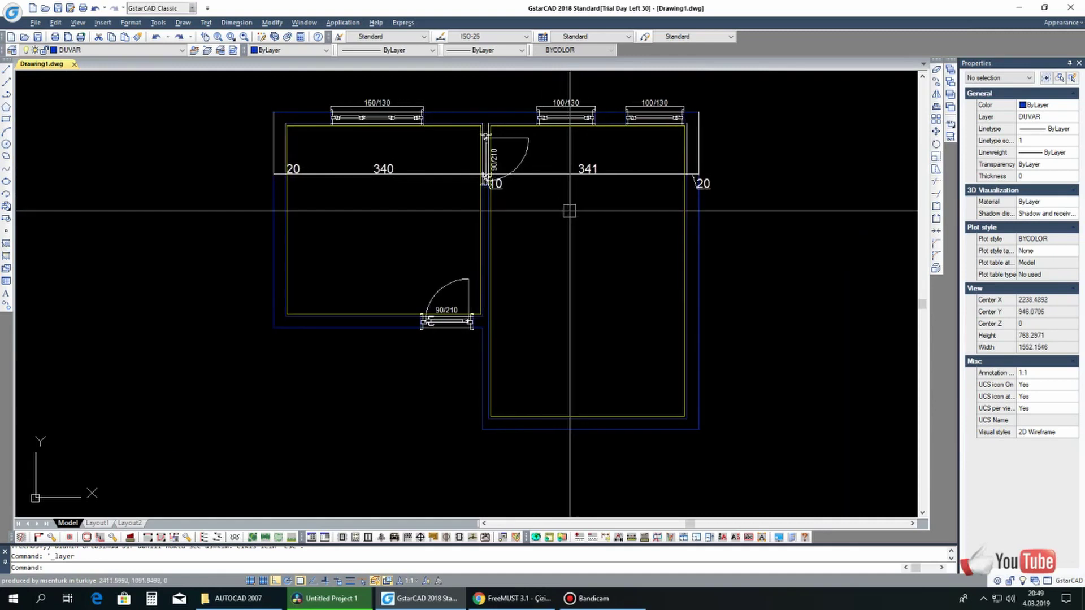
{"action": "middle_click_drag", "start_coordinate": [562, 213], "coordinate": [441, 203]}
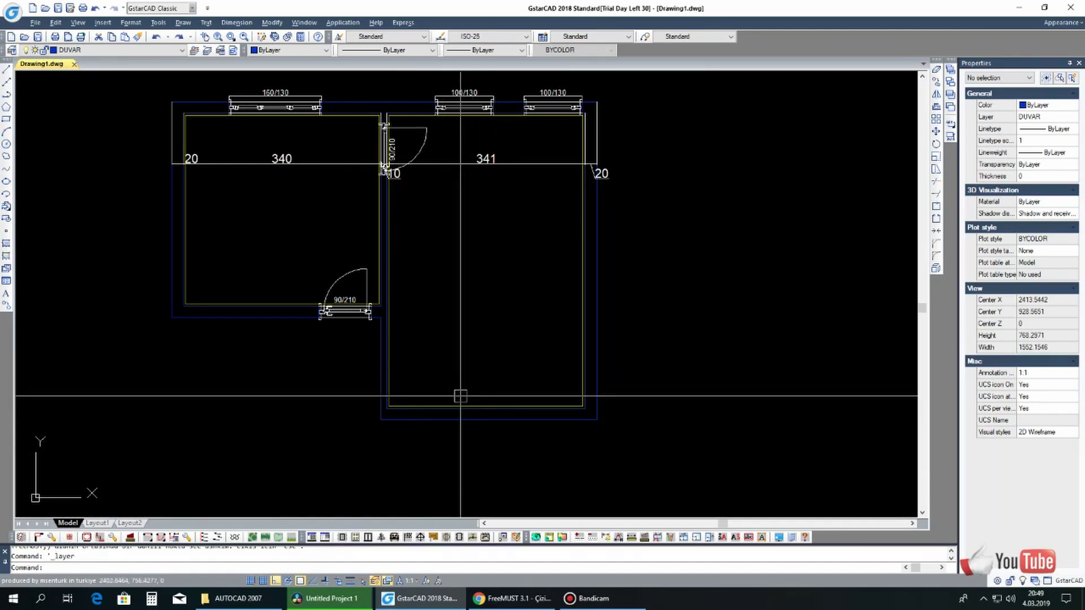
Offset the right room's bottom wall line 60 units into the room
{"action": "type", "text": "o"}
{"action": "key", "text": "Return"}
{"action": "type", "text": "60"}
{"action": "key", "text": "Return"}
{"action": "scroll", "coordinate": [512, 415], "scroll_direction": "up", "scroll_amount": 2}
{"action": "left_click", "coordinate": [512, 415]}
{"action": "left_click", "coordinate": [423, 393]}
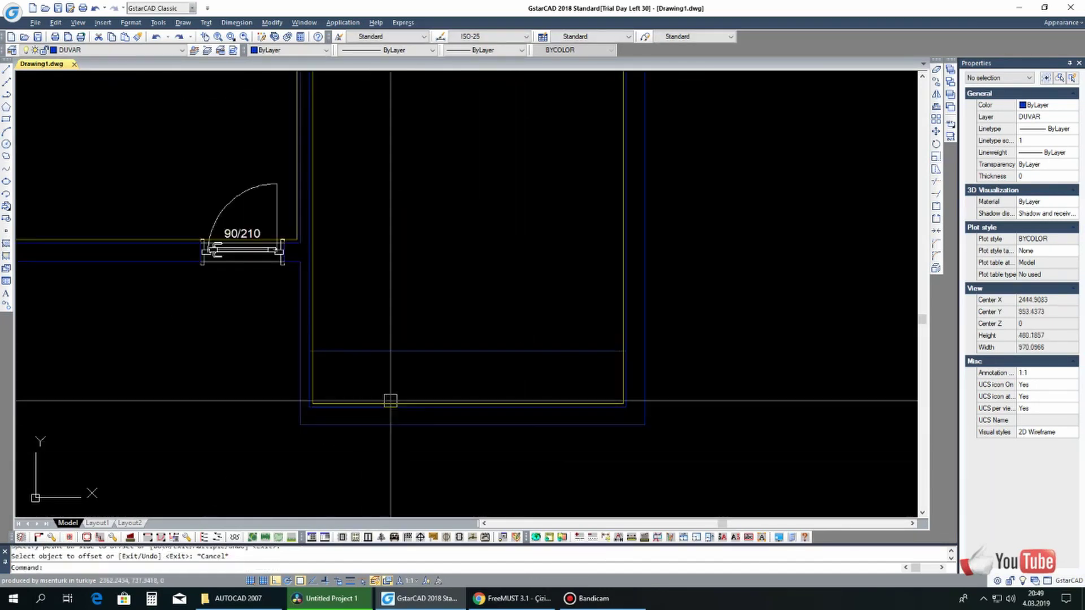
Insert the Evye-2 sink and Firin-2 four-burner stove blocks along the bottom wall
{"action": "key", "text": "Escape"}
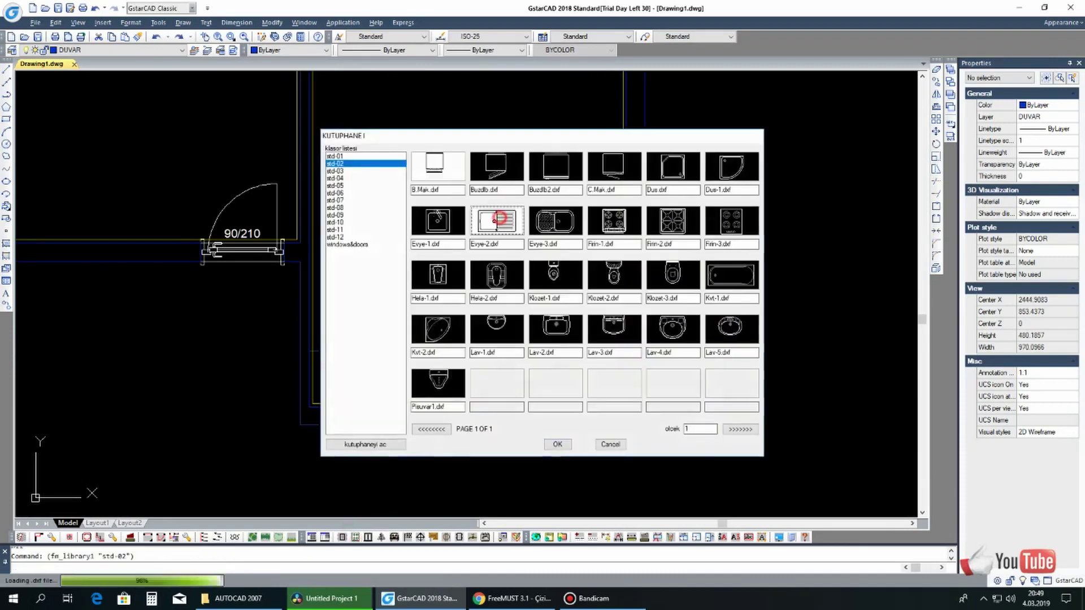
{"action": "double_click", "coordinate": [496, 218]}
{"action": "left_click", "coordinate": [384, 384]}
{"action": "key", "text": "Return"}
{"action": "left_click", "coordinate": [355, 536]}
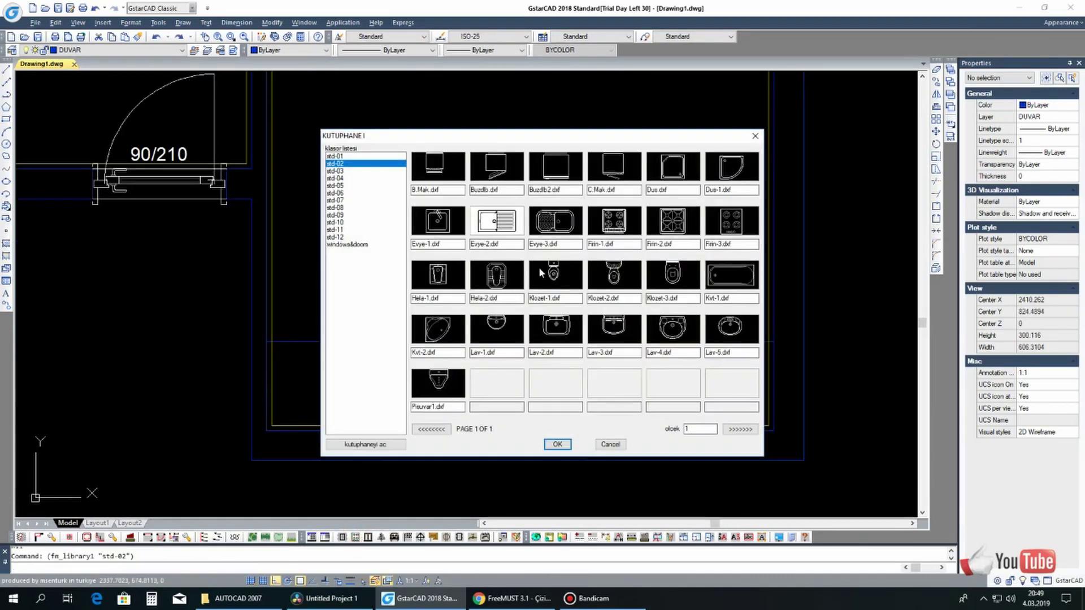
{"action": "double_click", "coordinate": [683, 228]}
{"action": "left_click", "coordinate": [707, 339]}
{"action": "left_click", "coordinate": [391, 315]}
Insert one more kitchen fixture block and window-select all the kitchen fixtures
{"action": "left_click", "coordinate": [355, 537]}
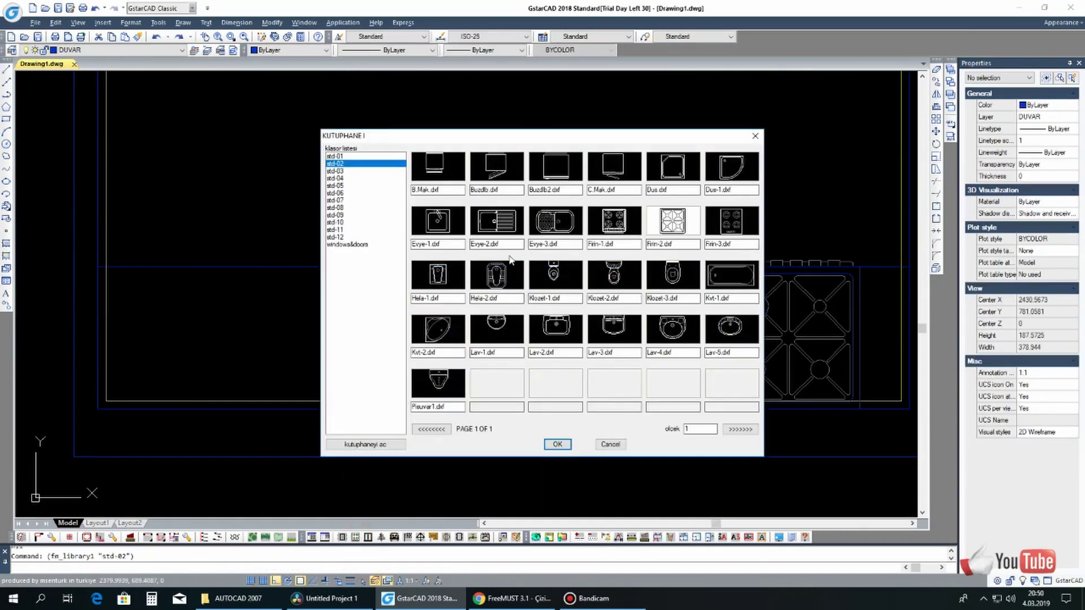
{"action": "double_click", "coordinate": [556, 167]}
{"action": "scroll", "coordinate": [407, 283], "scroll_direction": "down", "scroll_amount": 2}
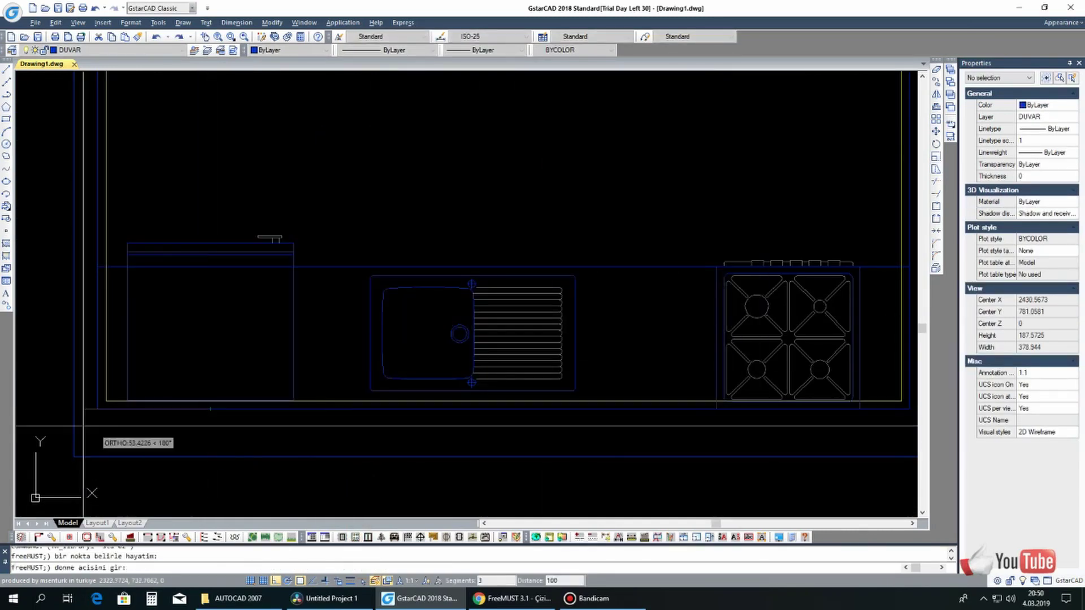
{"action": "scroll", "coordinate": [407, 283], "scroll_direction": "down", "scroll_amount": 2}
{"action": "left_click", "coordinate": [648, 236]}
{"action": "left_click", "coordinate": [362, 297]}
{"action": "left_click", "coordinate": [11, 49]}
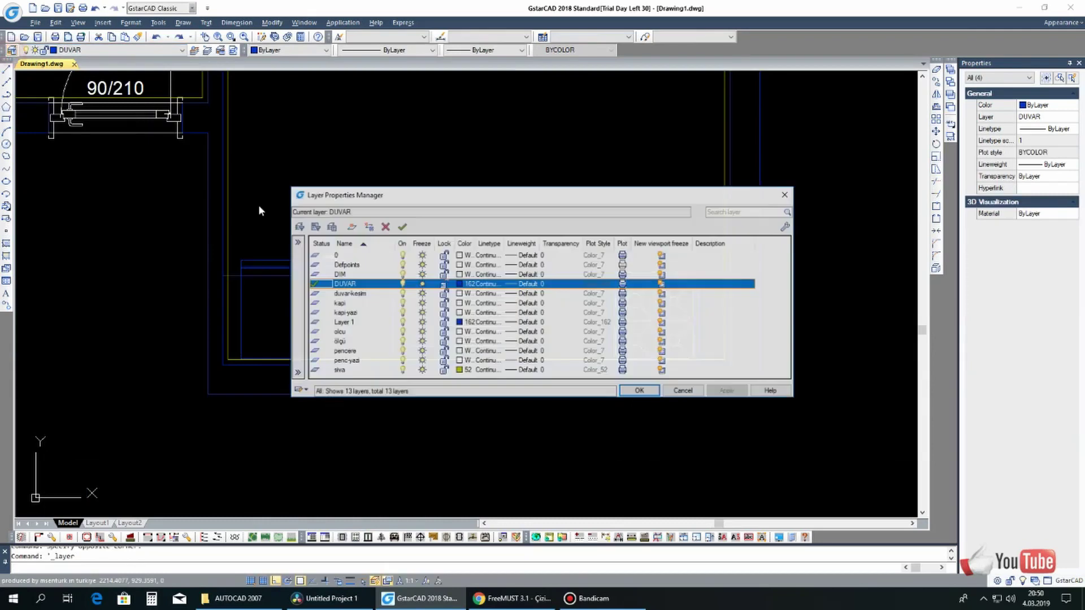
Rename Layer 1 to TEFRIŞ and give it orange colour 24
{"action": "left_click", "coordinate": [346, 322]}
{"action": "type", "text": "TEFRIS"}
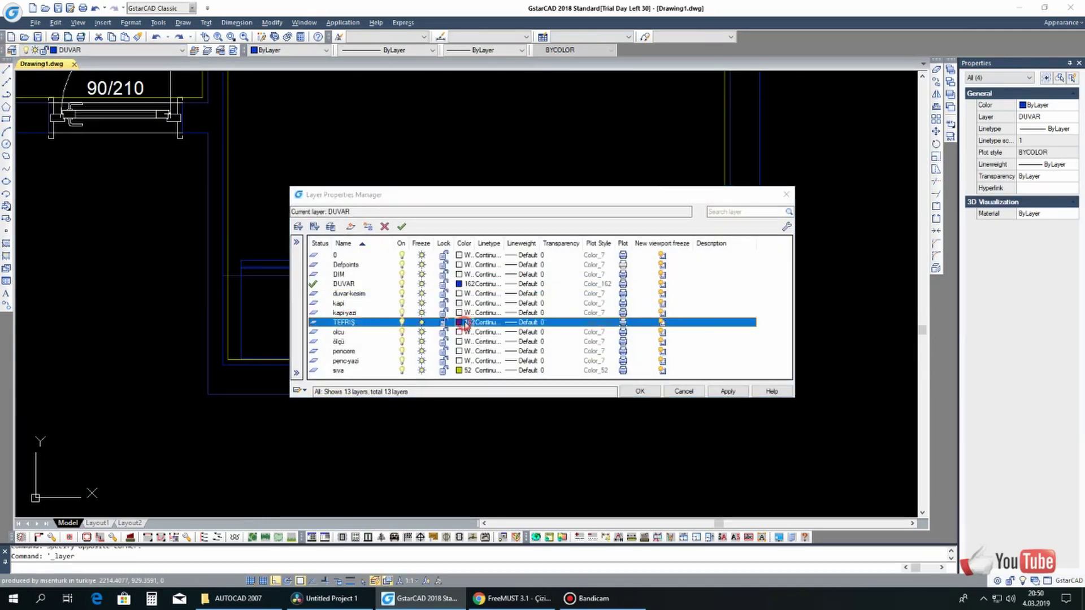
{"action": "left_click", "coordinate": [464, 323]}
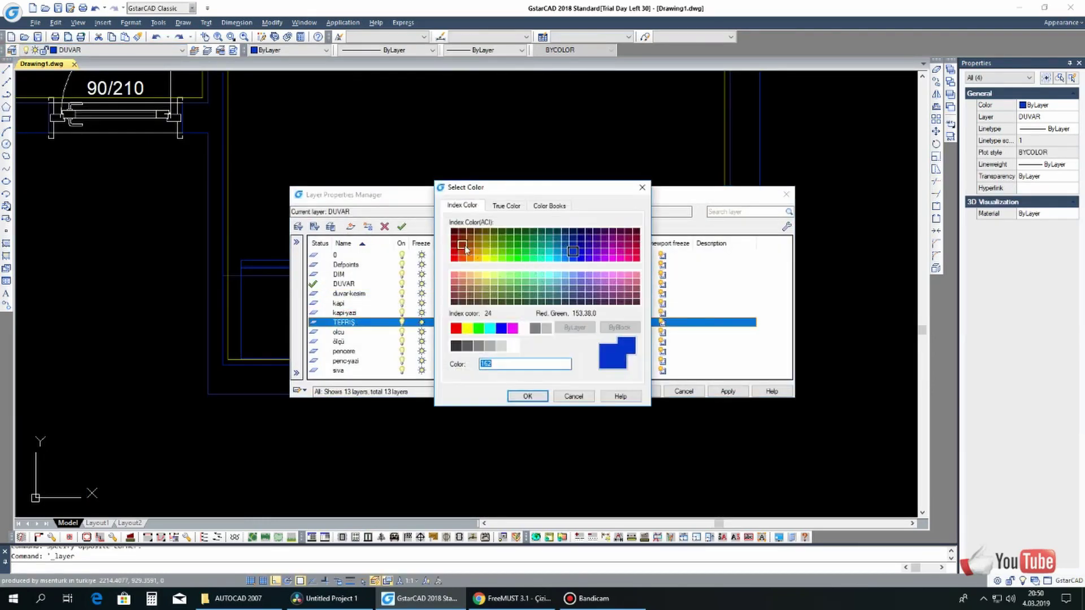
{"action": "left_click", "coordinate": [527, 396]}
{"action": "left_click", "coordinate": [638, 391]}
Move the counter, sink and cooktop onto the TEFRIŞ layer
{"action": "left_click_drag", "start_coordinate": [606, 223], "coordinate": [307, 296]}
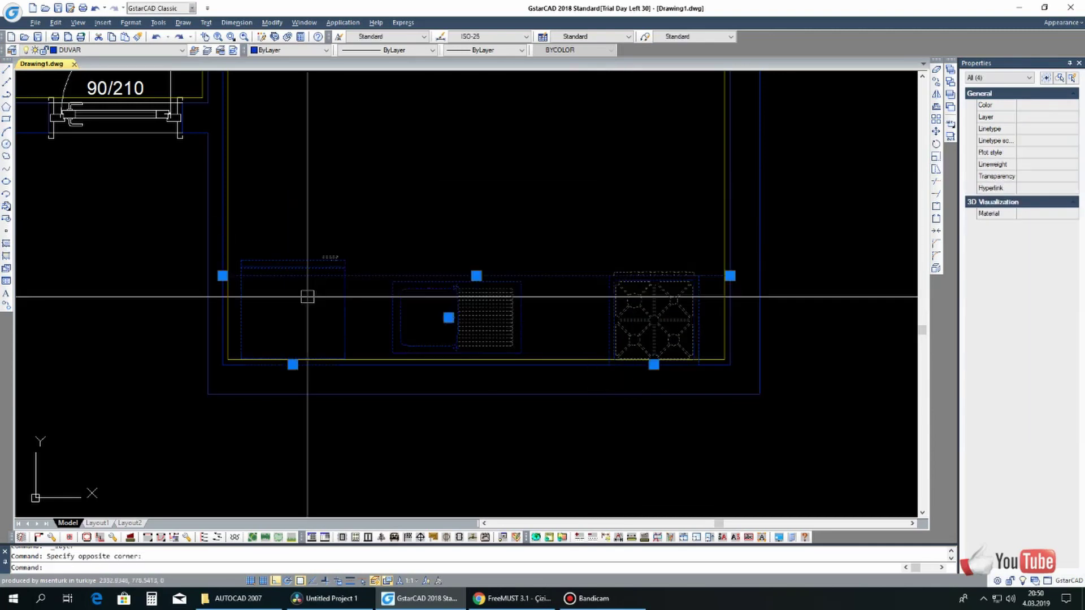
{"action": "left_click", "coordinate": [113, 50]}
{"action": "key", "text": "Escape"}
{"action": "scroll", "coordinate": [438, 283], "scroll_direction": "down", "scroll_amount": 3}
{"action": "scroll", "coordinate": [438, 283], "scroll_direction": "down", "scroll_amount": 3}
{"action": "scroll", "coordinate": [438, 284], "scroll_direction": "up", "scroll_amount": 2}
{"action": "middle_click_drag", "start_coordinate": [417, 232], "coordinate": [467, 273]}
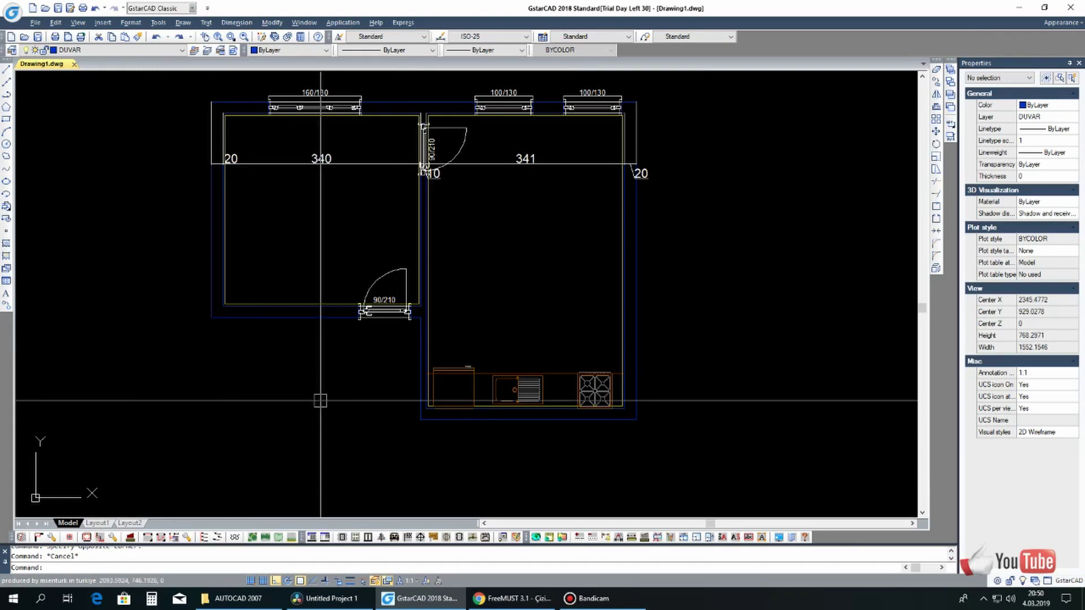
Insert the Kesit-Aa section line horizontally across both rooms
{"action": "left_click", "coordinate": [421, 537]}
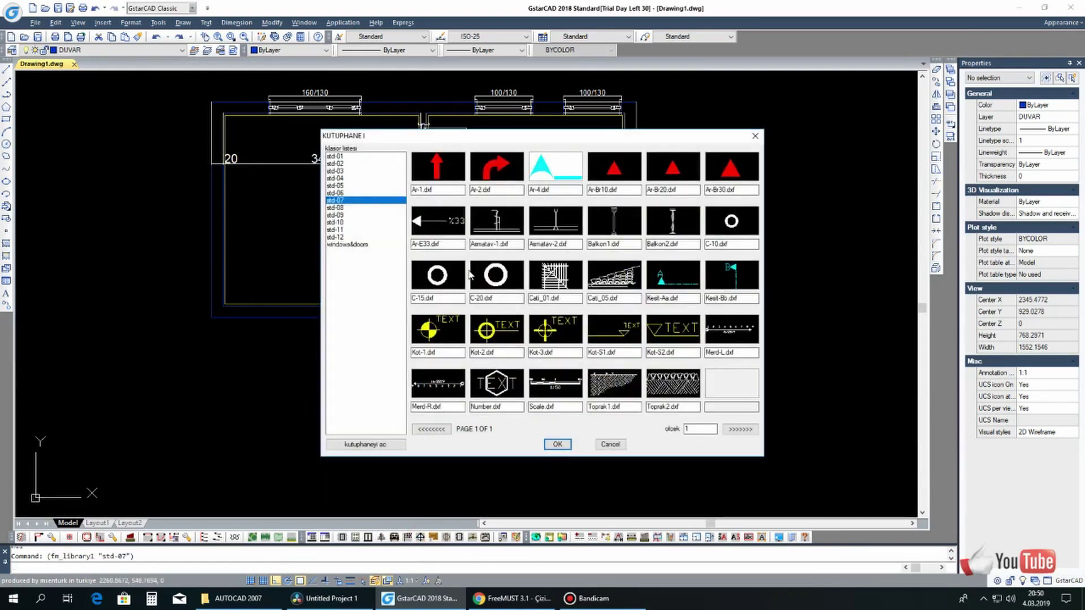
{"action": "double_click", "coordinate": [471, 274]}
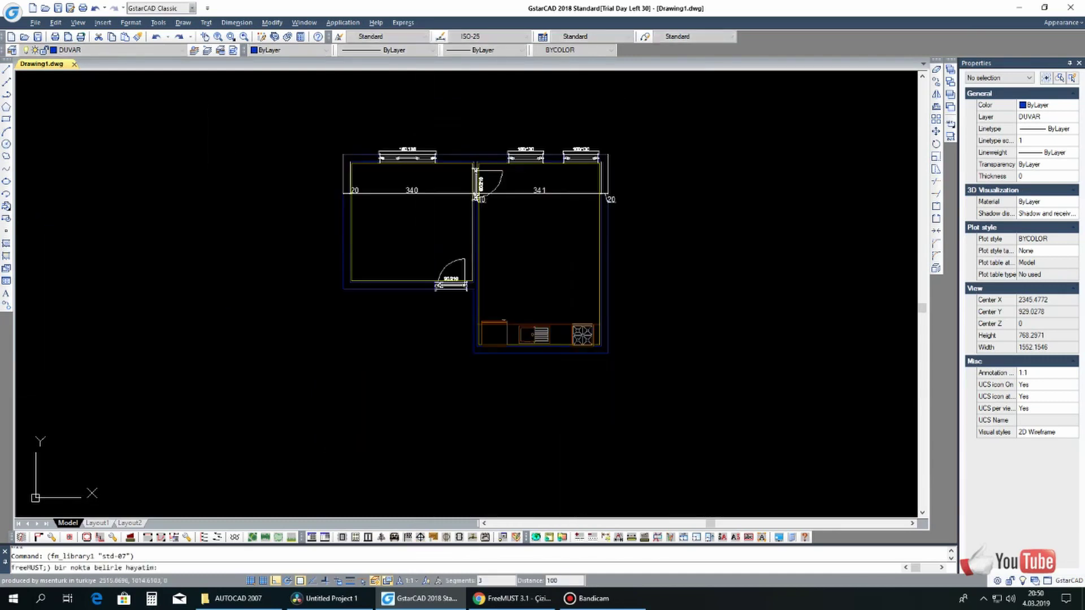
{"action": "left_click", "coordinate": [440, 239]}
{"action": "left_click", "coordinate": [787, 302]}
{"action": "left_click", "coordinate": [726, 165]}
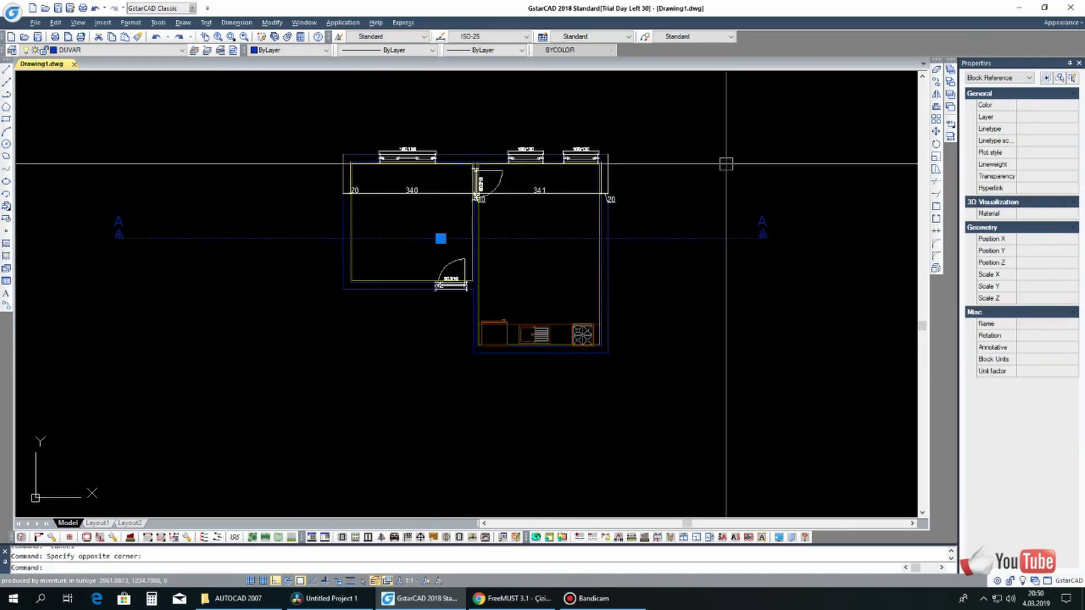
{"action": "left_click", "coordinate": [124, 54]}
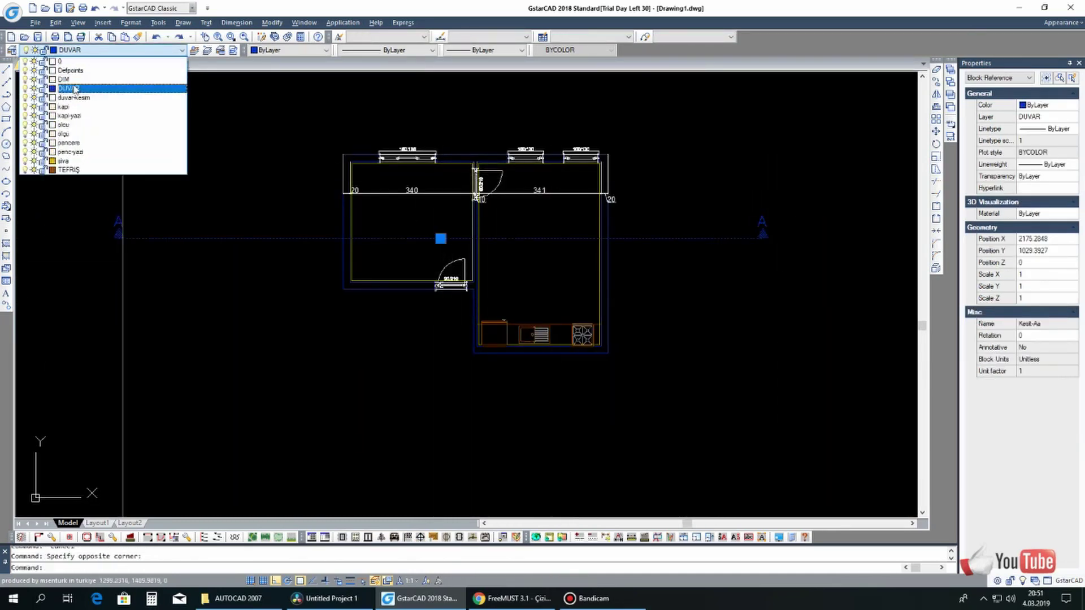
Stretch both A markers inward so they sit just outside the plan
{"action": "type", "text": "s"}
{"action": "key", "text": "Return"}
{"action": "left_click_drag", "start_coordinate": [797, 175], "coordinate": [733, 285]}
{"action": "left_click", "coordinate": [763, 231]}
{"action": "left_click", "coordinate": [650, 232]}
{"action": "type", "text": "s"}
{"action": "key", "text": "Return"}
{"action": "left_click", "coordinate": [177, 309]}
{"action": "left_click", "coordinate": [358, 317]}
{"action": "key", "text": "Escape"}
{"action": "scroll", "coordinate": [492, 286], "scroll_direction": "up", "scroll_amount": 2}
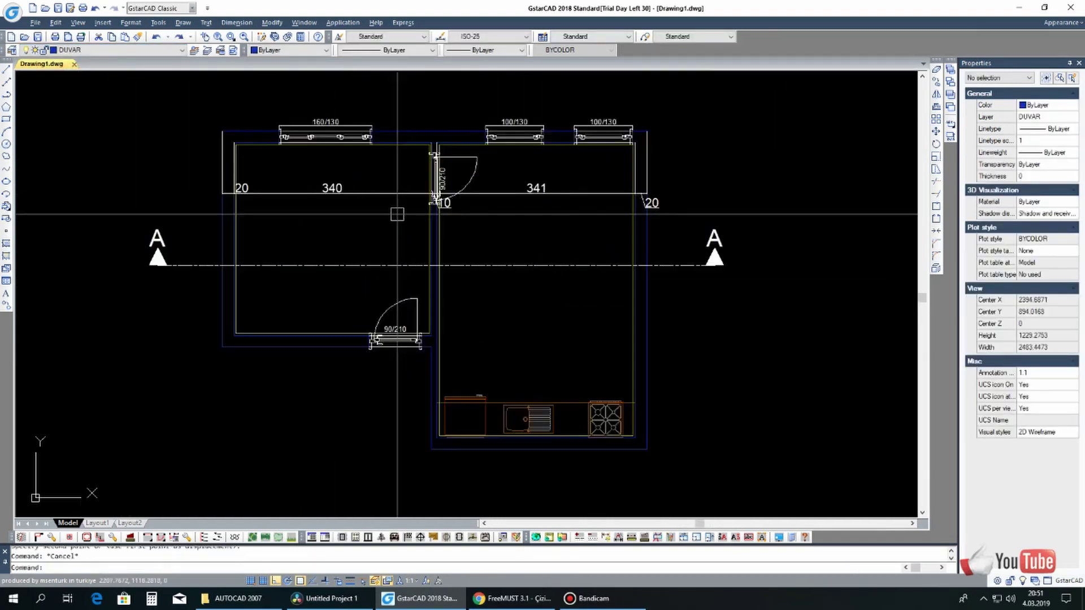
{"action": "scroll", "coordinate": [376, 295], "scroll_direction": "down", "scroll_amount": 2}
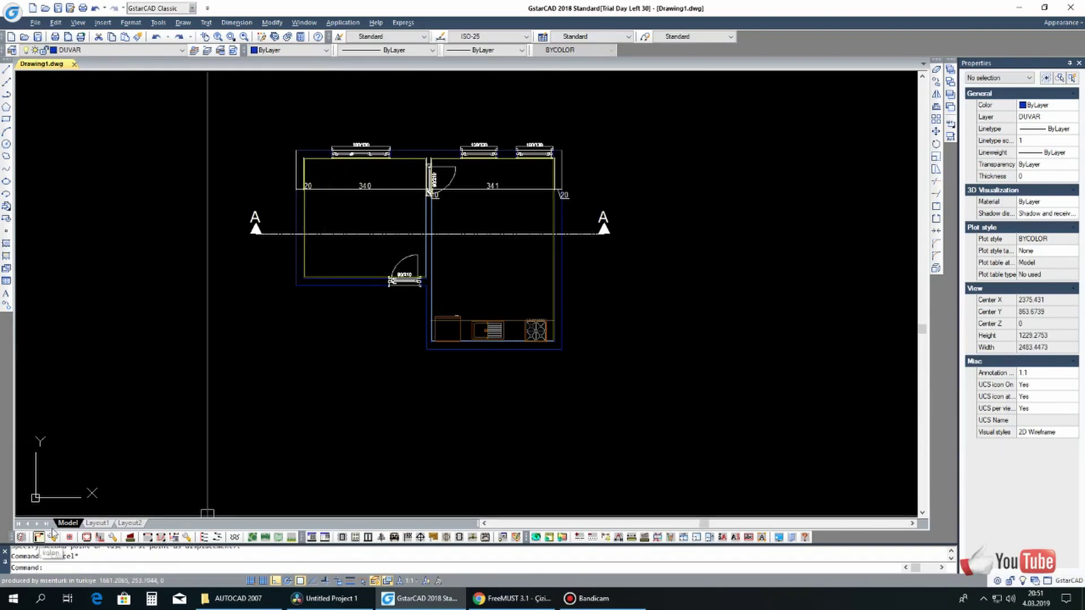
Insert the Table-5 block vertically against the right-hand room's right wall
{"action": "left_click", "coordinate": [342, 537]}
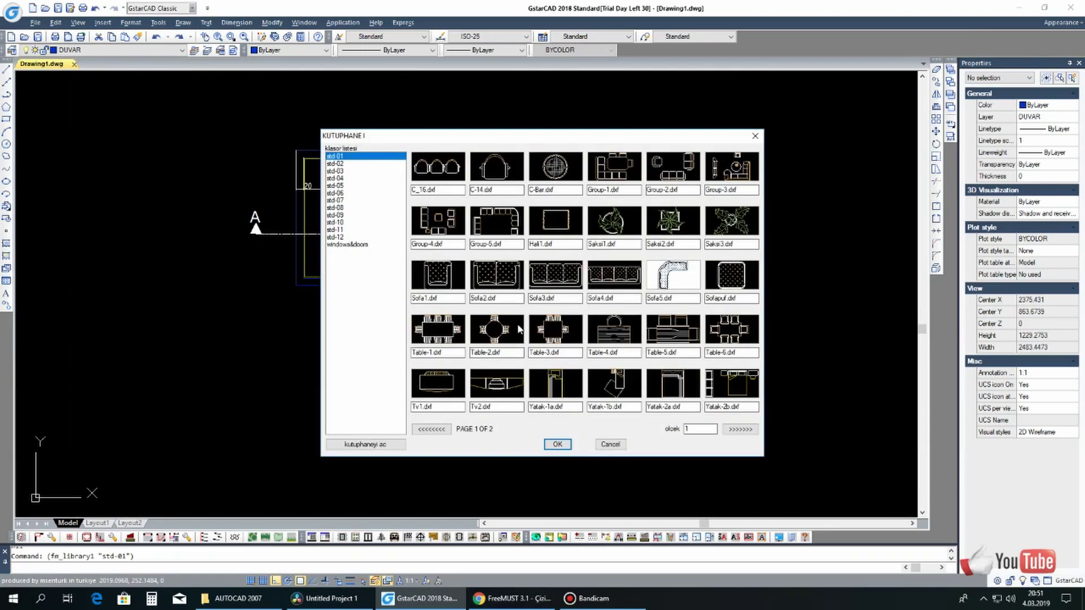
{"action": "double_click", "coordinate": [662, 338]}
{"action": "scroll", "coordinate": [496, 235], "scroll_direction": "up", "scroll_amount": 3}
{"action": "scroll", "coordinate": [486, 260], "scroll_direction": "down", "scroll_amount": 2}
{"action": "scroll", "coordinate": [479, 280], "scroll_direction": "up", "scroll_amount": 2}
{"action": "scroll", "coordinate": [479, 280], "scroll_direction": "up", "scroll_amount": 2}
{"action": "left_click", "coordinate": [590, 235]}
{"action": "left_click", "coordinate": [584, 157]}
{"action": "scroll", "coordinate": [583, 158], "scroll_direction": "down", "scroll_amount": 3}
Give the table the same layer as an existing fixture using MA (Match Properties)
{"action": "type", "text": "ma"}
{"action": "key", "text": "Return"}
{"action": "left_click", "coordinate": [493, 383]}
{"action": "scroll", "coordinate": [493, 383], "scroll_direction": "up", "scroll_amount": 2}
{"action": "left_click", "coordinate": [509, 243]}
{"action": "key", "text": "Return"}
{"action": "scroll", "coordinate": [421, 300], "scroll_direction": "down", "scroll_amount": 2}
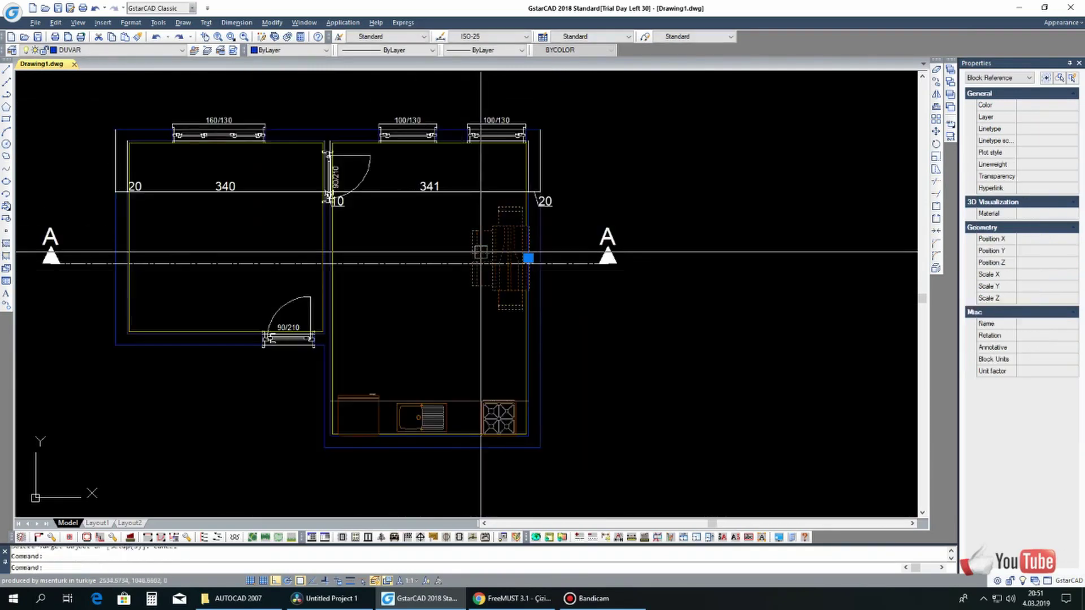
Place a dining table with six chairs in the right-hand room
{"action": "left_click", "coordinate": [499, 535]}
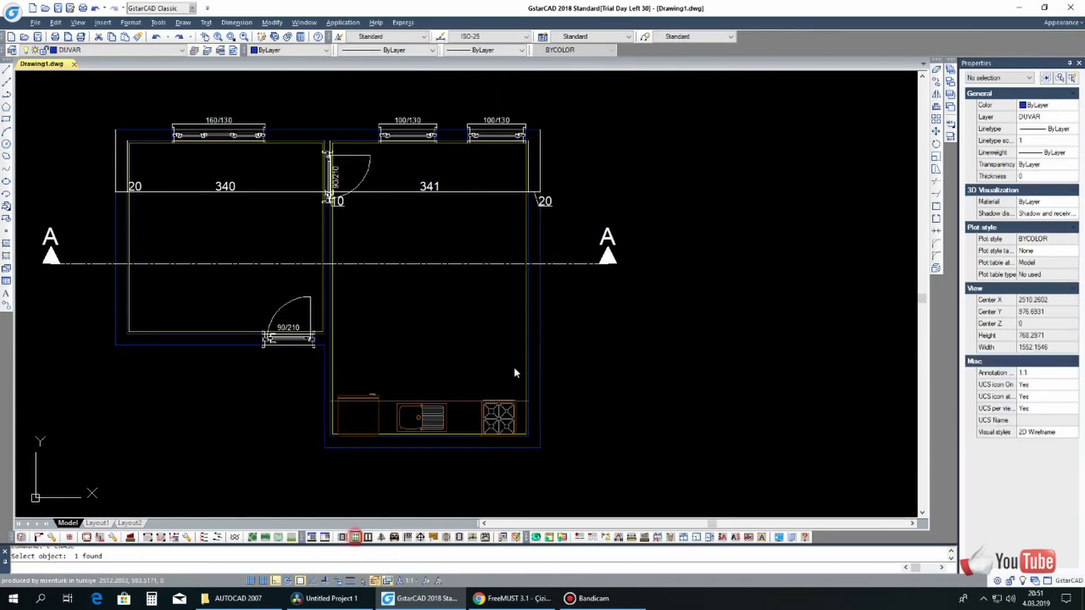
{"action": "left_click", "coordinate": [342, 536]}
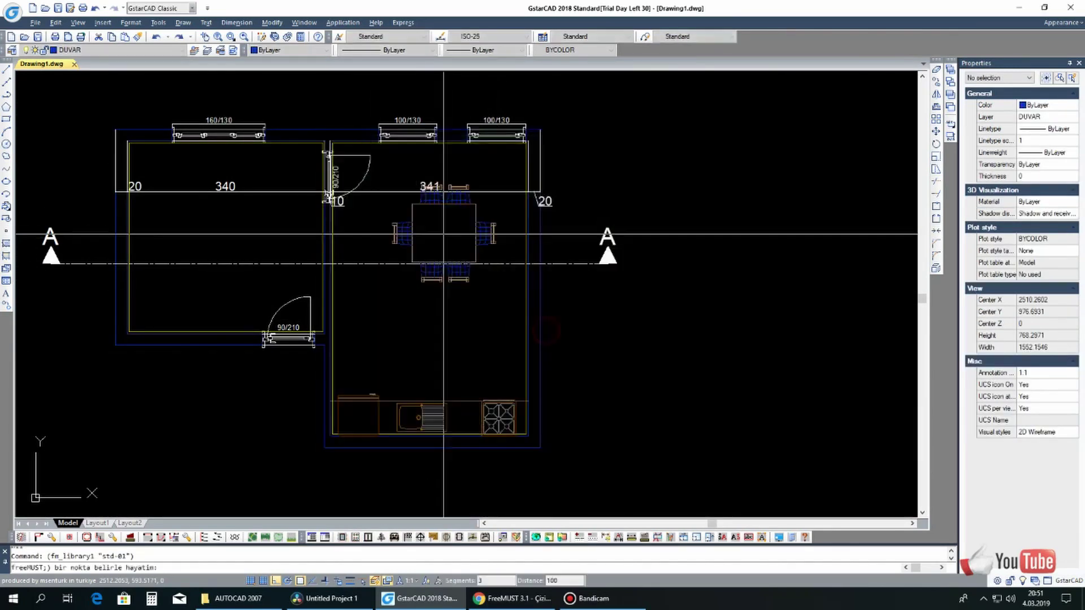
{"action": "scroll", "coordinate": [481, 187], "scroll_direction": "up", "scroll_amount": 3}
{"action": "scroll", "coordinate": [570, 209], "scroll_direction": "down", "scroll_amount": 2}
{"action": "left_click", "coordinate": [517, 229]}
{"action": "key", "text": "Escape"}
{"action": "middle_click_drag", "start_coordinate": [496, 263], "coordinate": [586, 273]}
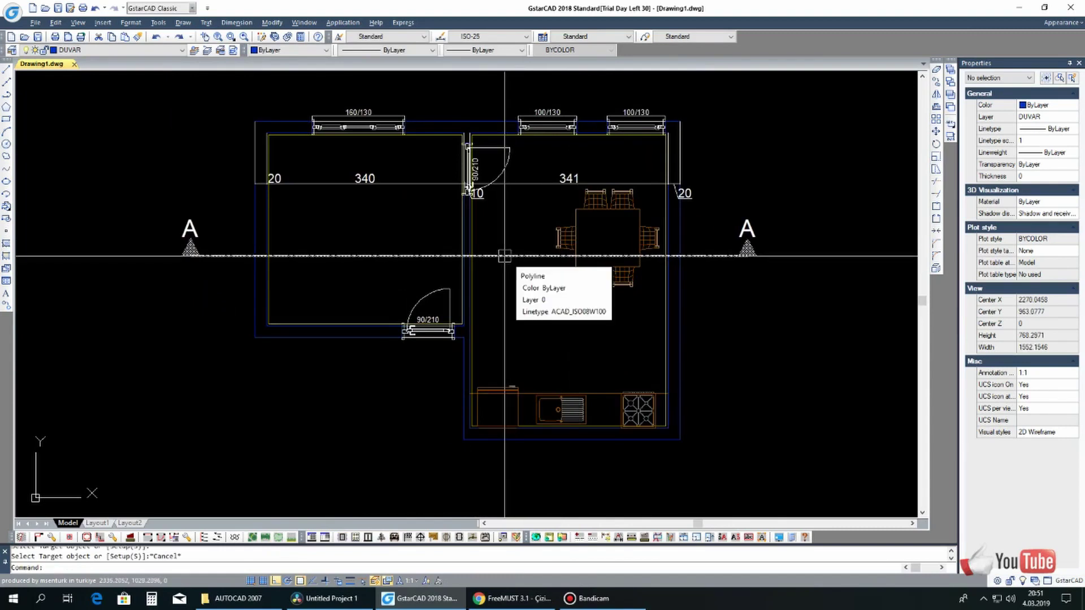
{"action": "middle_click_drag", "start_coordinate": [833, 451], "coordinate": [828, 447]}
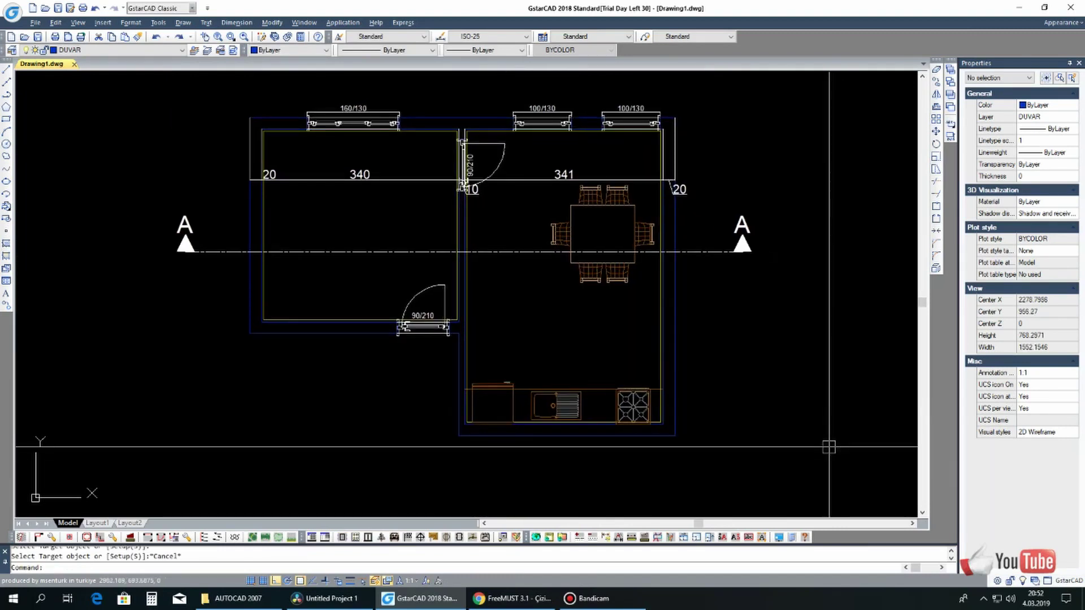
Insert the std-08 sheet frame with the ZEMIN KAT 1/50 title block
{"action": "left_click", "coordinate": [434, 538]}
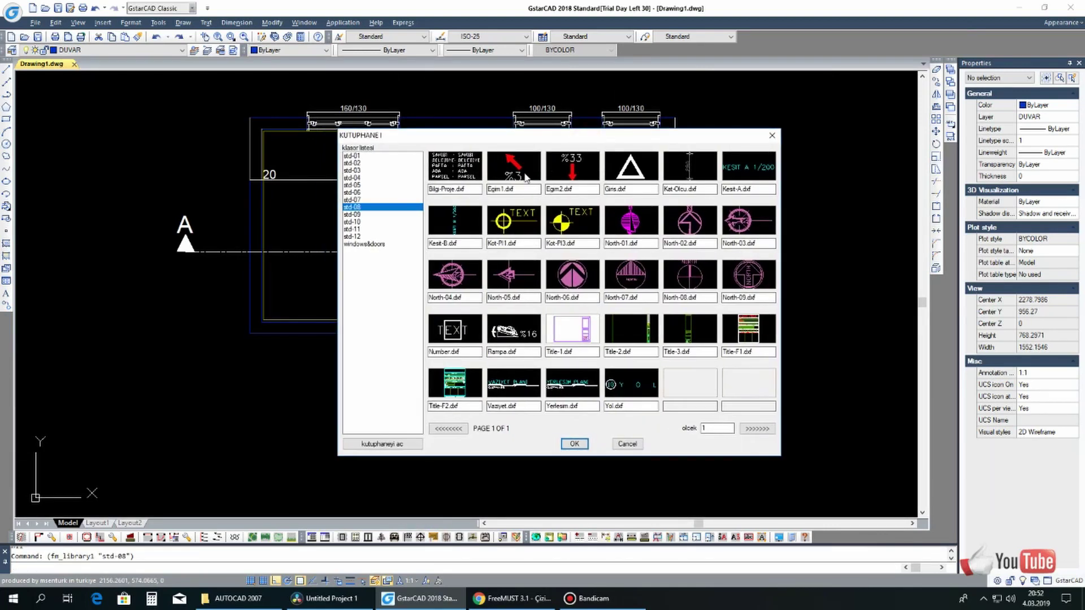
{"action": "left_click", "coordinate": [574, 443]}
{"action": "scroll", "coordinate": [479, 365], "scroll_direction": "down", "scroll_amount": 3}
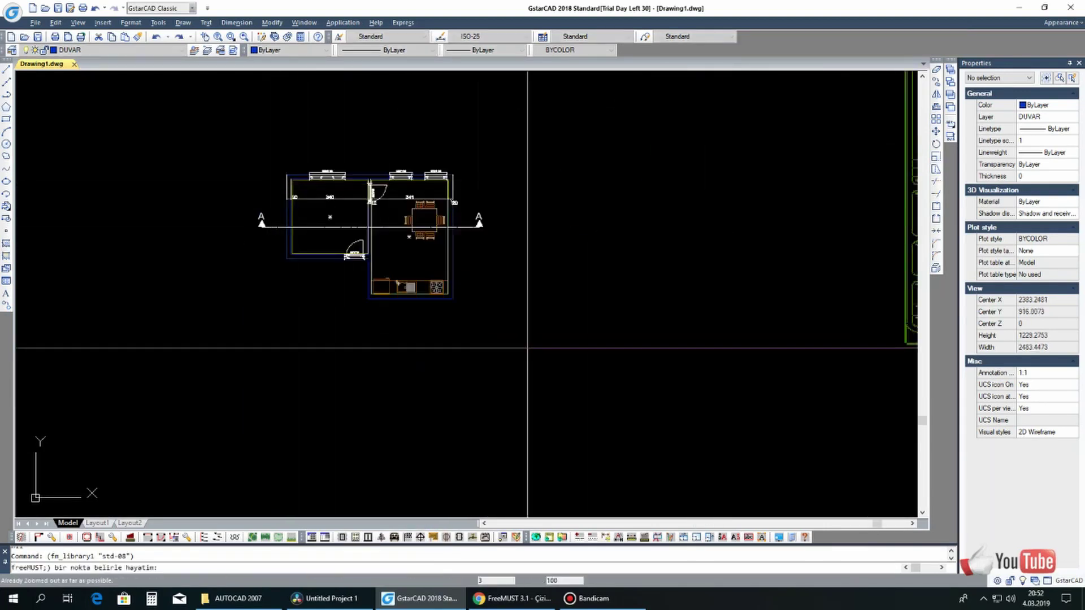
{"action": "scroll", "coordinate": [615, 364], "scroll_direction": "down", "scroll_amount": 3}
{"action": "scroll", "coordinate": [615, 365], "scroll_direction": "up", "scroll_amount": 2}
{"action": "scroll", "coordinate": [508, 332], "scroll_direction": "up", "scroll_amount": 2}
Move the whole floor plan into the frame and select the section line with its A markers
{"action": "left_click_drag", "start_coordinate": [416, 352], "coordinate": [164, 170]}
{"action": "type", "text": "m"}
{"action": "left_click", "coordinate": [252, 231]}
{"action": "middle_click_drag", "start_coordinate": [456, 233], "coordinate": [335, 273]}
{"action": "left_click", "coordinate": [533, 367]}
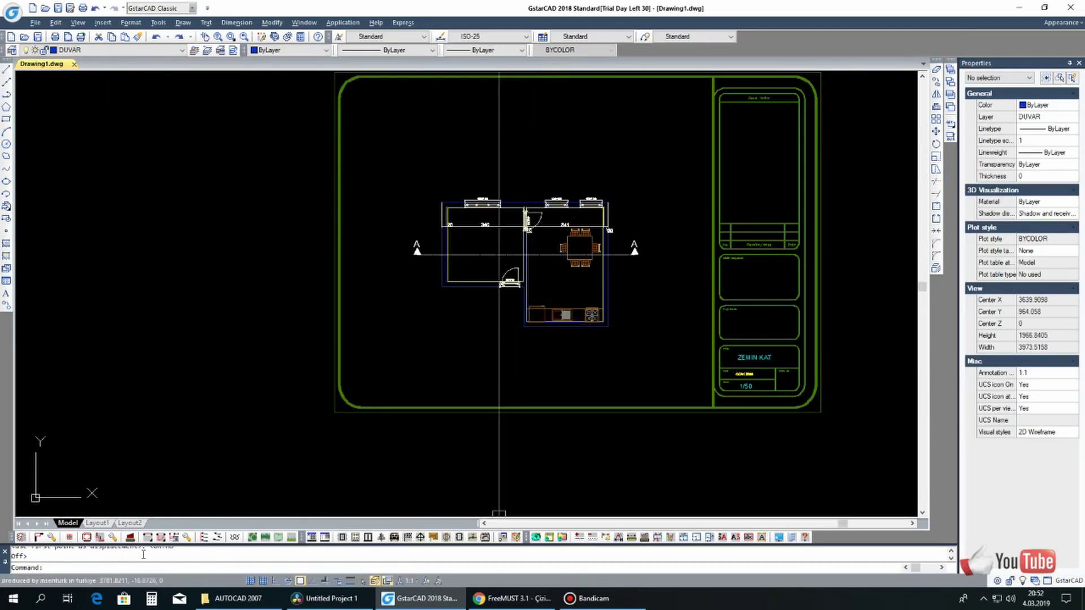
{"action": "scroll", "coordinate": [580, 238], "scroll_direction": "up", "scroll_amount": 4}
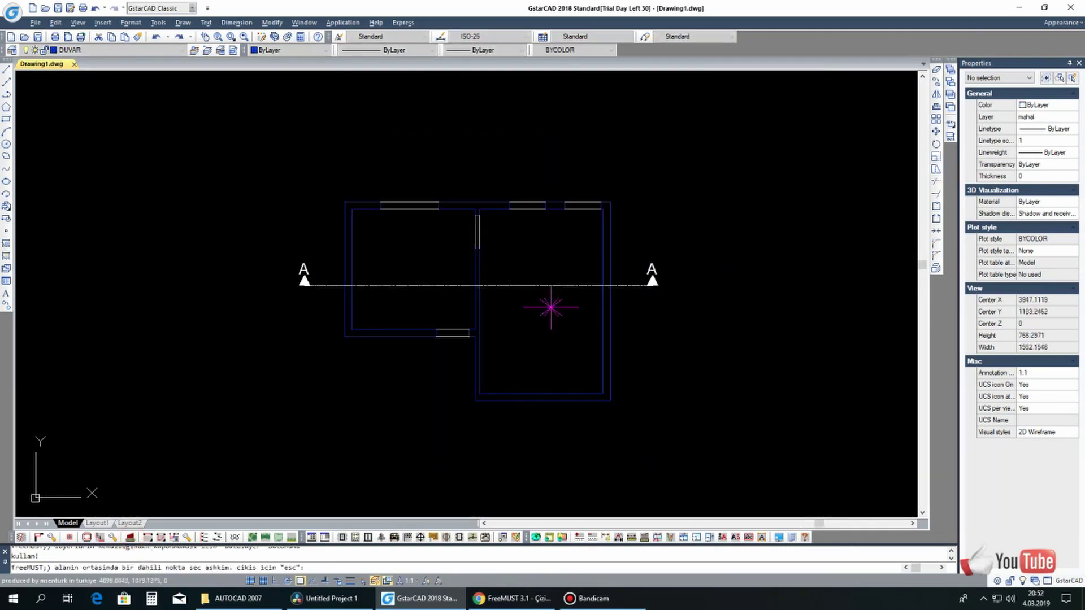
{"action": "left_click_drag", "start_coordinate": [729, 306], "coordinate": [175, 201]}
Put the section line on layer TEFRIS and label rooms MUTFAK a:17.32m2 and ANTRE a:11.28m2
{"action": "left_click", "coordinate": [113, 49]}
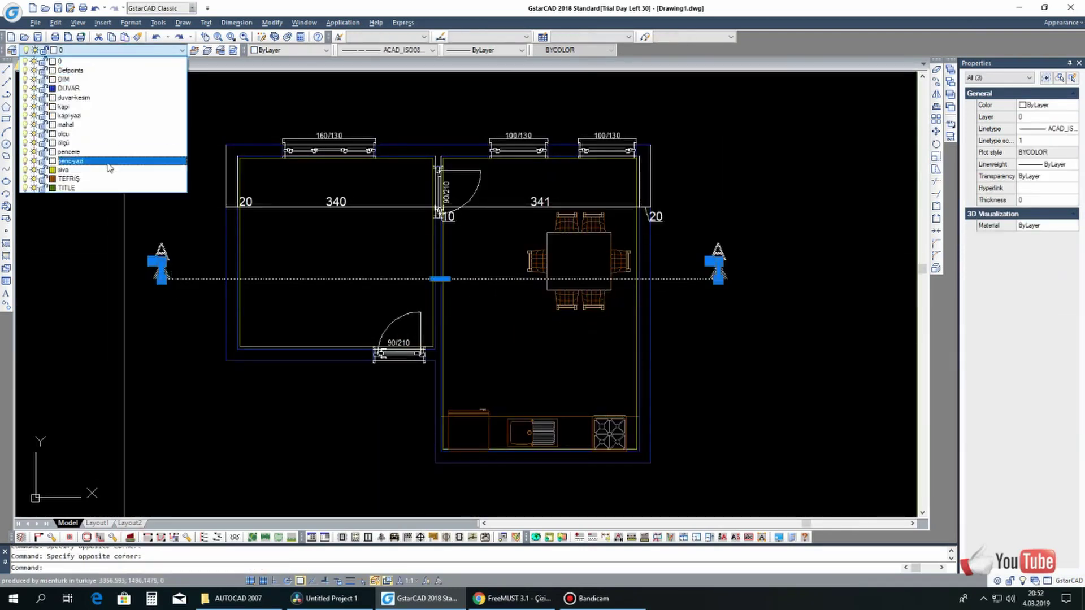
{"action": "left_click", "coordinate": [101, 179]}
{"action": "left_click", "coordinate": [130, 537]}
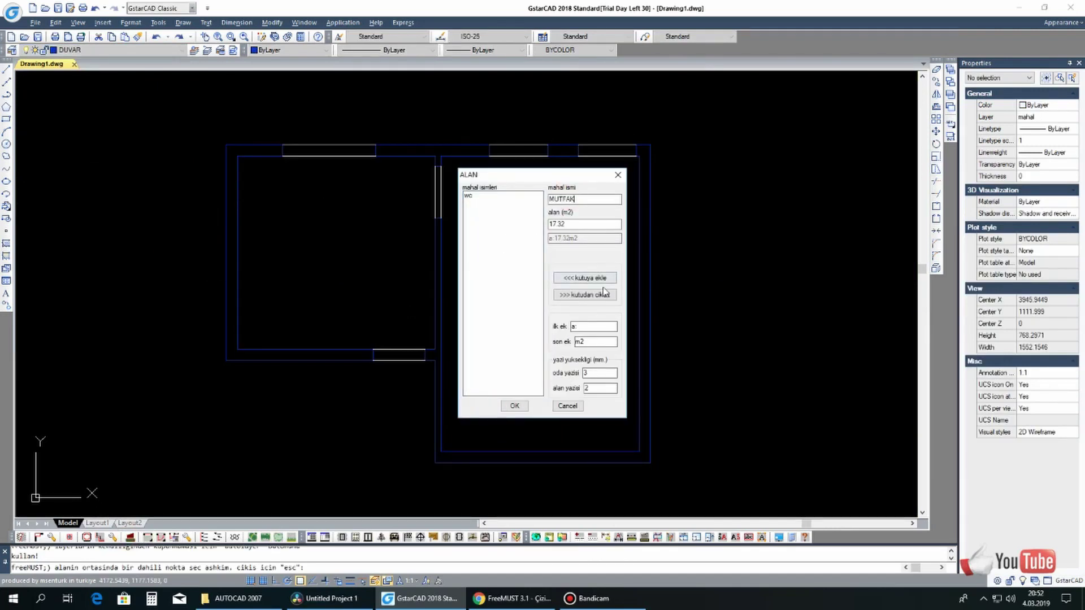
{"action": "left_click", "coordinate": [585, 277]}
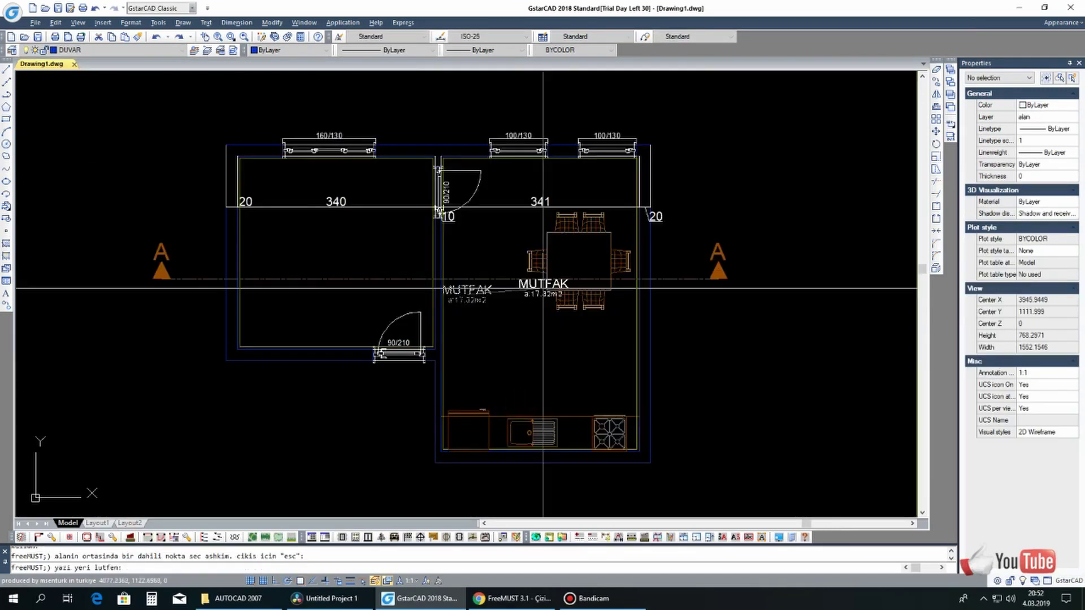
{"action": "left_click", "coordinate": [344, 253]}
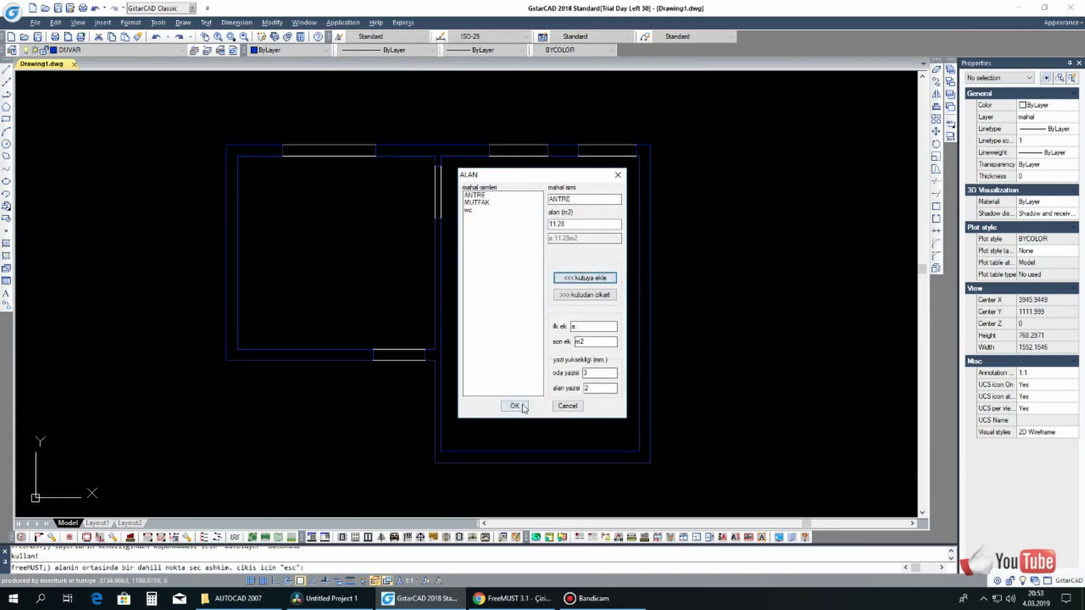
{"action": "left_click", "coordinate": [514, 405]}
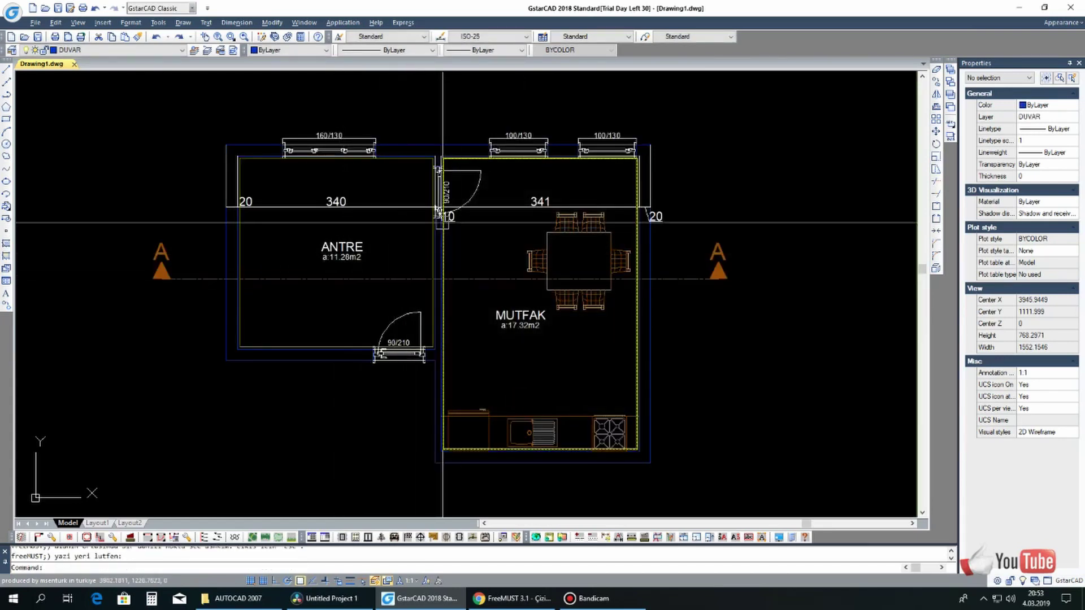
{"action": "scroll", "coordinate": [395, 243], "scroll_direction": "down", "scroll_amount": 2}
{"action": "middle_click_drag", "start_coordinate": [363, 356], "coordinate": [380, 361]}
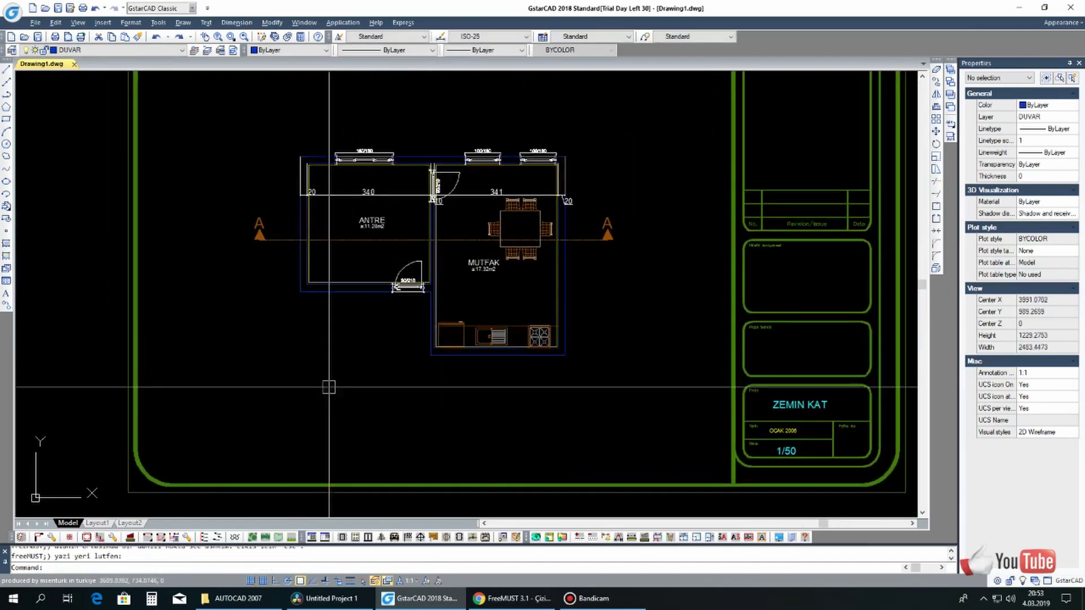
Place five fm_rodtree tree symbols: two right of the plan, three down the left
{"action": "left_click", "coordinate": [35, 538]}
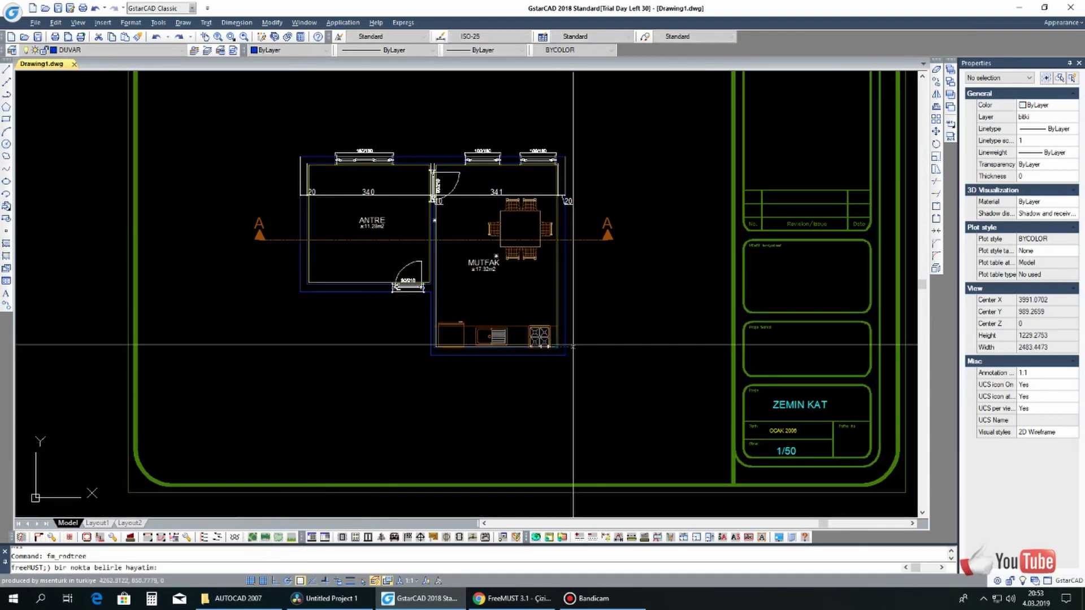
{"action": "left_click", "coordinate": [601, 317]}
{"action": "left_click", "coordinate": [671, 216]}
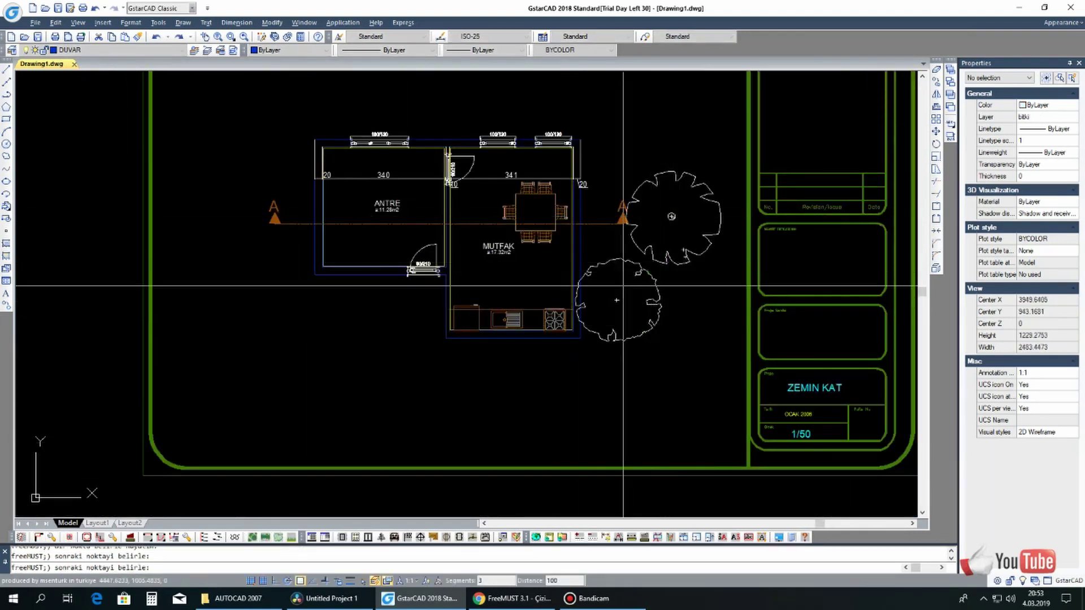
{"action": "left_click", "coordinate": [208, 310]}
{"action": "left_click", "coordinate": [222, 419]}
{"action": "left_click", "coordinate": [201, 203]}
{"action": "middle_click_drag", "start_coordinate": [291, 159], "coordinate": [281, 217]}
{"action": "key", "text": "Escape"}
{"action": "scroll", "coordinate": [342, 247], "scroll_direction": "down", "scroll_amount": 2}
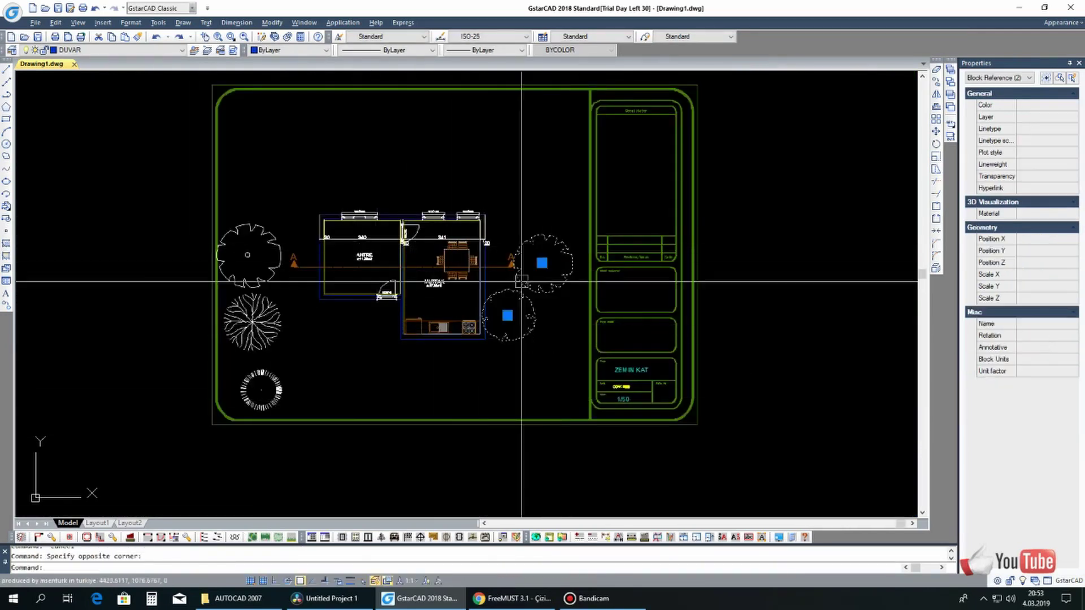
{"action": "key", "text": "Escape"}
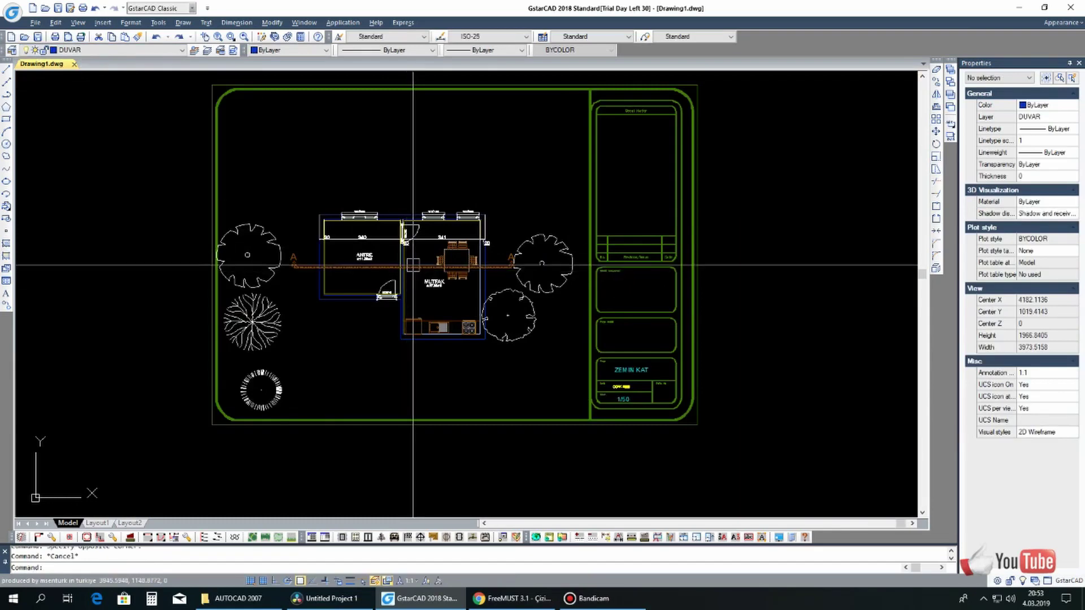
{"action": "middle_click_drag", "start_coordinate": [418, 315], "coordinate": [415, 316]}
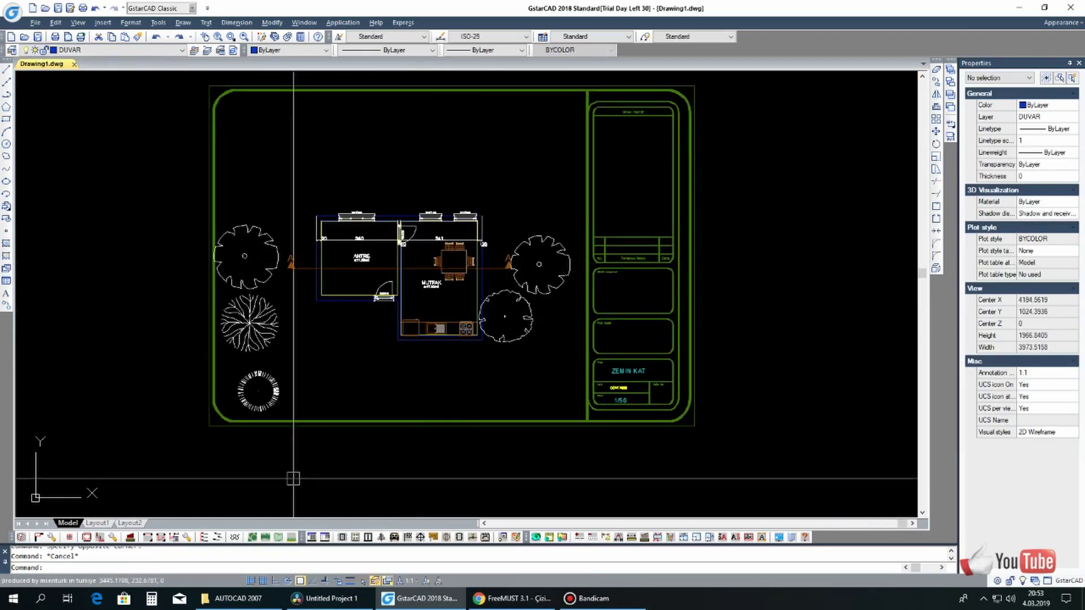
{"action": "left_click", "coordinate": [368, 538]}
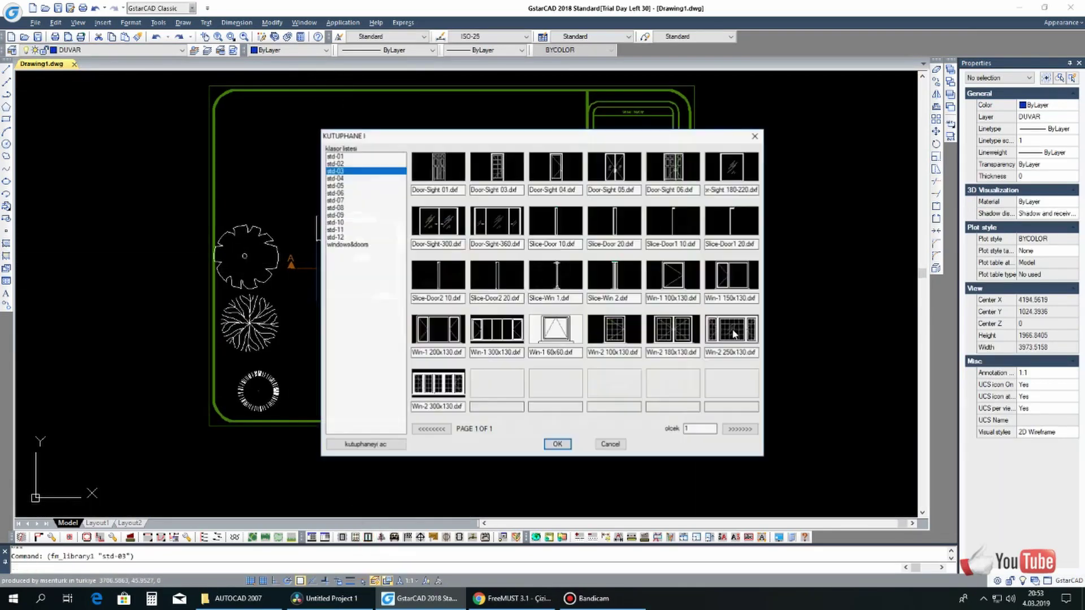
{"action": "double_click", "coordinate": [674, 171]}
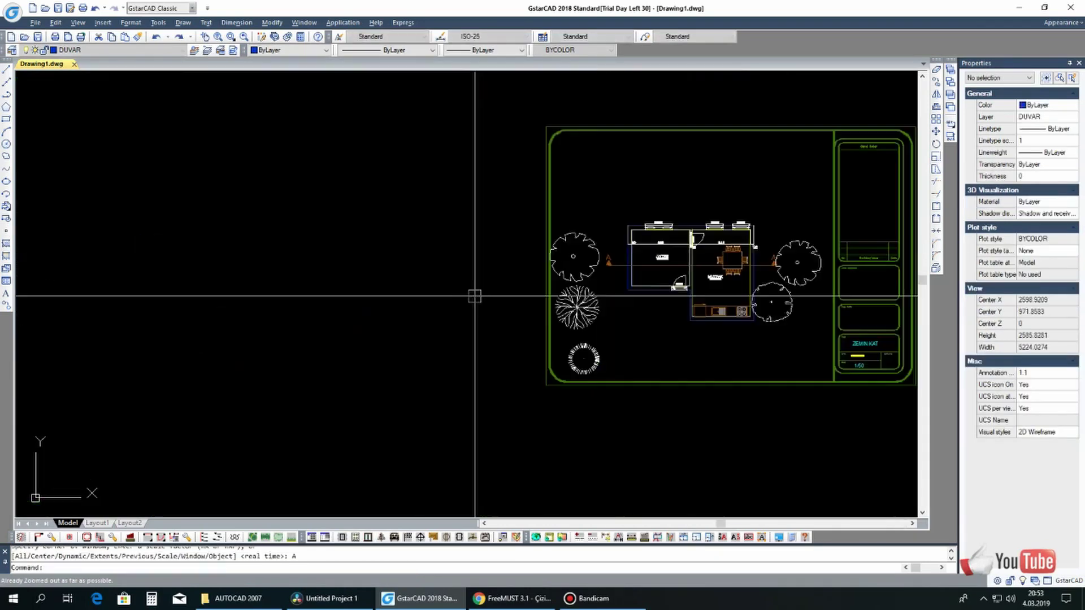
{"action": "type", "text": "z"}
{"action": "key", "text": "Return"}
{"action": "type", "text": "a"}
{"action": "key", "text": "Return"}
{"action": "left_click", "coordinate": [368, 537]}
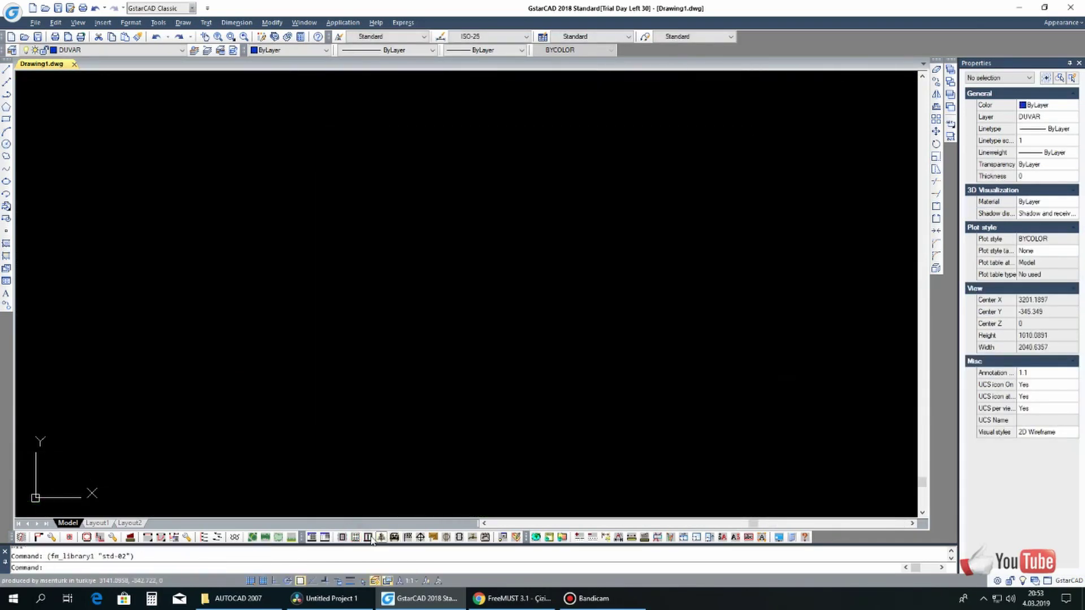
{"action": "double_click", "coordinate": [555, 329]}
{"action": "left_click", "coordinate": [484, 250]}
{"action": "key", "text": "F8"}
{"action": "left_click", "coordinate": [528, 245]}
{"action": "left_click", "coordinate": [420, 537]}
{"action": "double_click", "coordinate": [557, 335]}
{"action": "left_click", "coordinate": [538, 248]}
{"action": "scroll", "coordinate": [506, 327], "scroll_direction": "down", "scroll_amount": 2}
{"action": "key", "text": "Return"}
{"action": "left_click", "coordinate": [368, 537]}
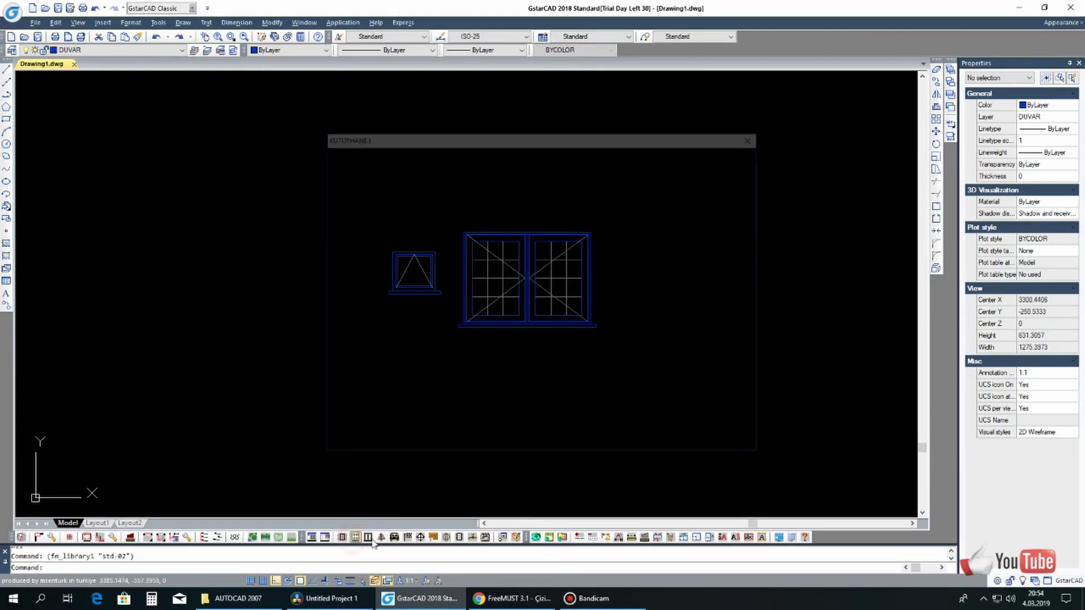
{"action": "double_click", "coordinate": [673, 166]}
{"action": "key", "text": "Escape"}
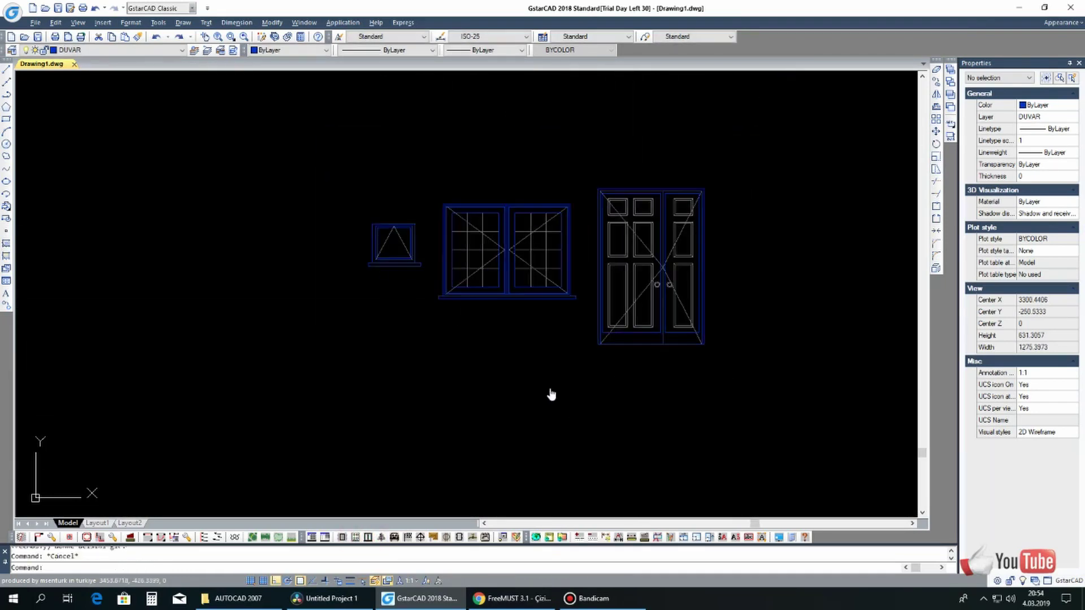
{"action": "middle_click_drag", "start_coordinate": [552, 392], "coordinate": [358, 374]}
{"action": "left_click", "coordinate": [347, 538]}
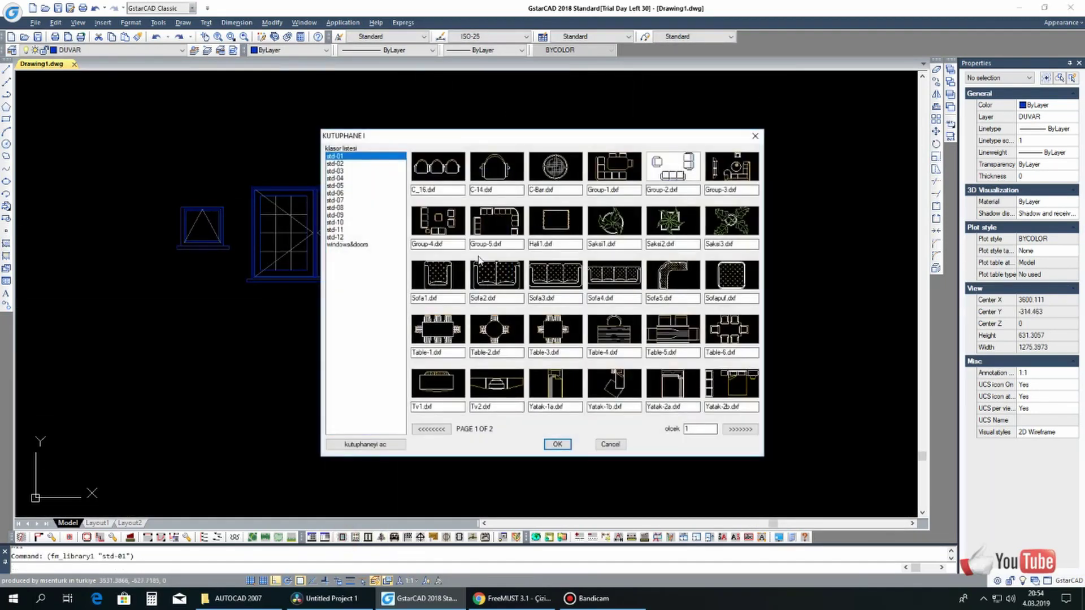
{"action": "key", "text": "Escape"}
{"action": "scroll", "coordinate": [544, 131], "scroll_direction": "up", "scroll_amount": 3}
{"action": "scroll", "coordinate": [544, 131], "scroll_direction": "up", "scroll_amount": 3}
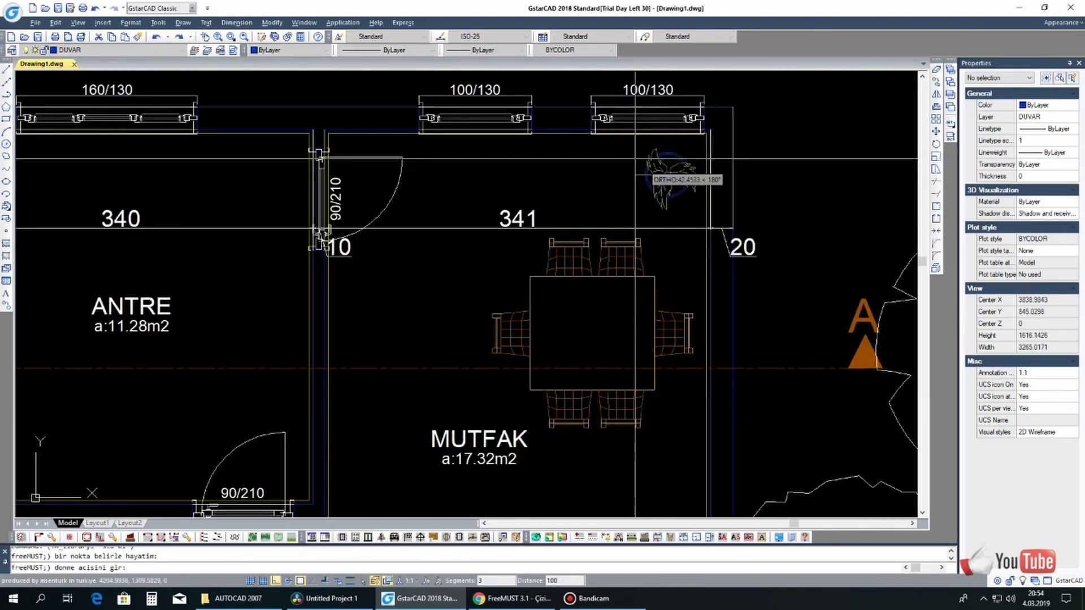
{"action": "scroll", "coordinate": [544, 132], "scroll_direction": "down", "scroll_amount": 6}
{"action": "scroll", "coordinate": [519, 455], "scroll_direction": "up", "scroll_amount": 5}
{"action": "scroll", "coordinate": [496, 498], "scroll_direction": "down", "scroll_amount": 2}
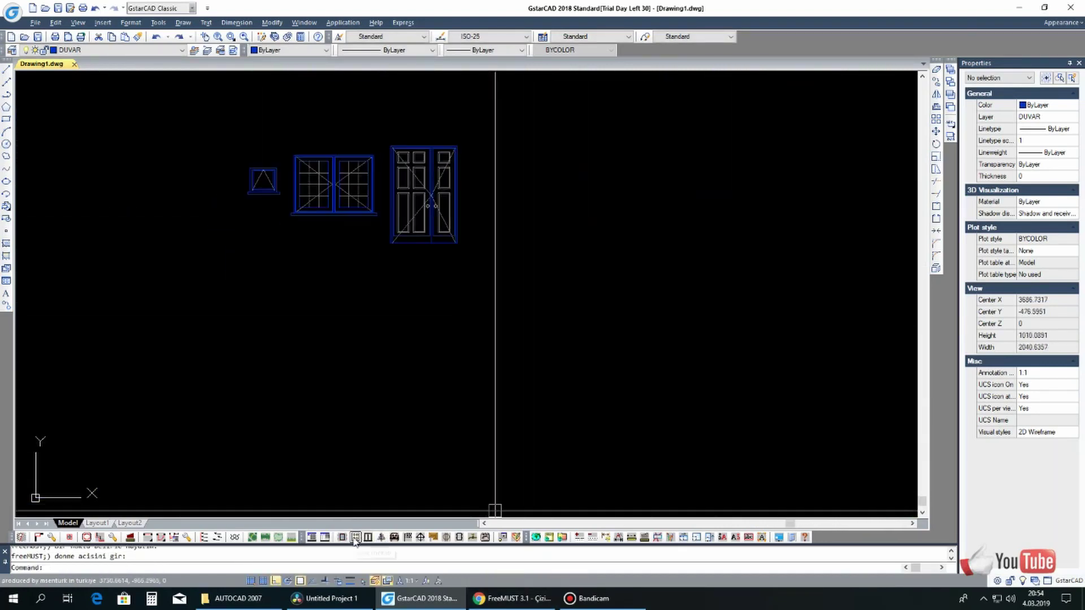
Browse the KUTUPHANE II block library folders std-02, std-12 and std-08
{"action": "left_click", "coordinate": [325, 537]}
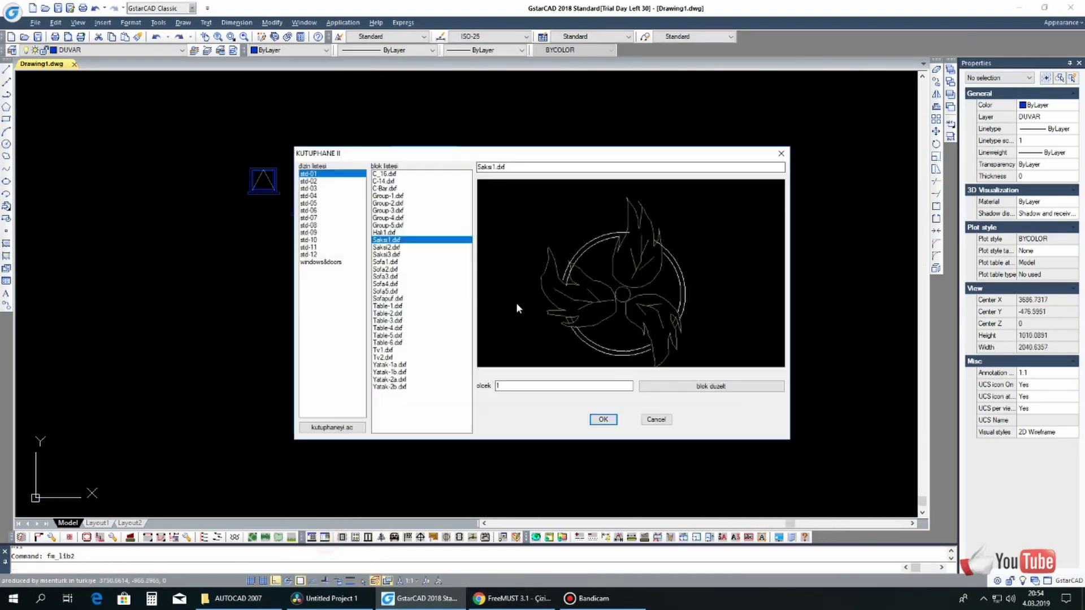
{"action": "left_click", "coordinate": [309, 181]}
{"action": "left_click", "coordinate": [384, 202]}
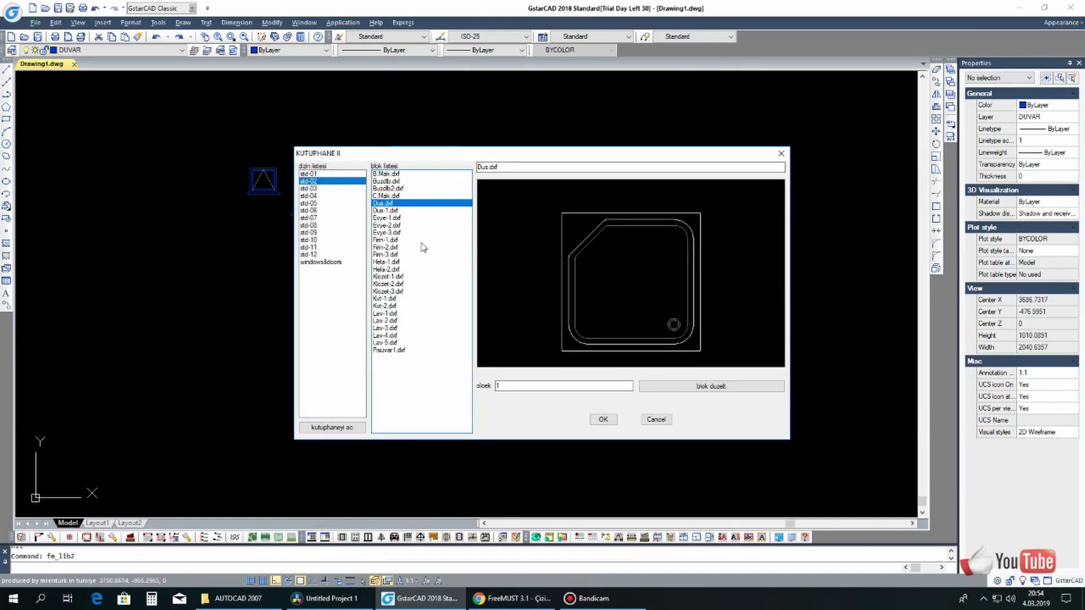
{"action": "left_click", "coordinate": [309, 254]}
{"action": "left_click", "coordinate": [396, 210]}
{"action": "left_click", "coordinate": [315, 247]}
{"action": "left_click", "coordinate": [315, 232]}
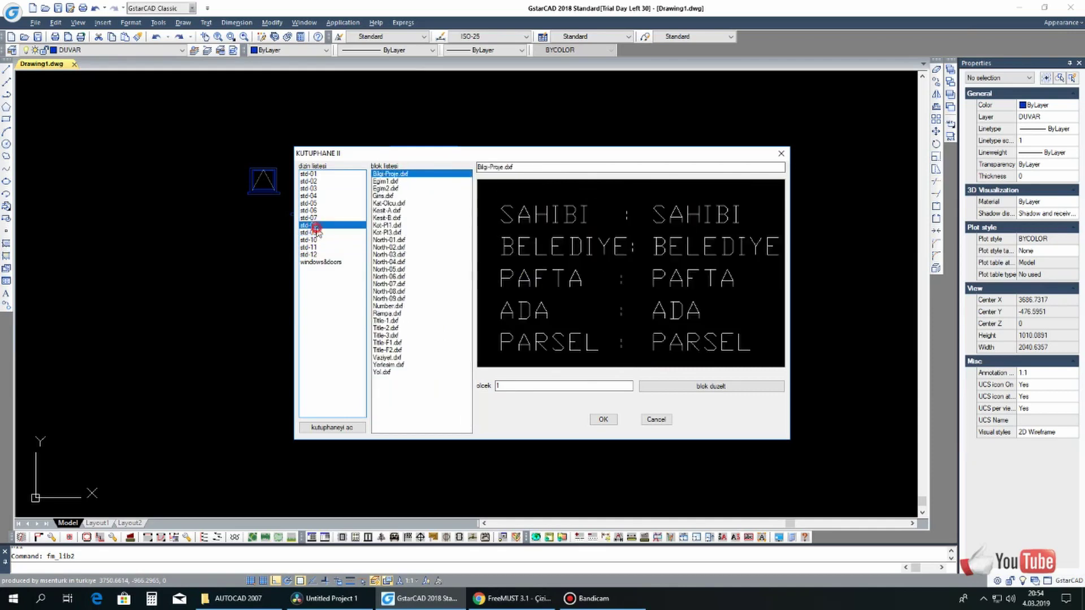
Insert the Bilgi-Proje owner block at the sheet's upper left with default rotation and attributes
{"action": "left_click", "coordinate": [603, 419]}
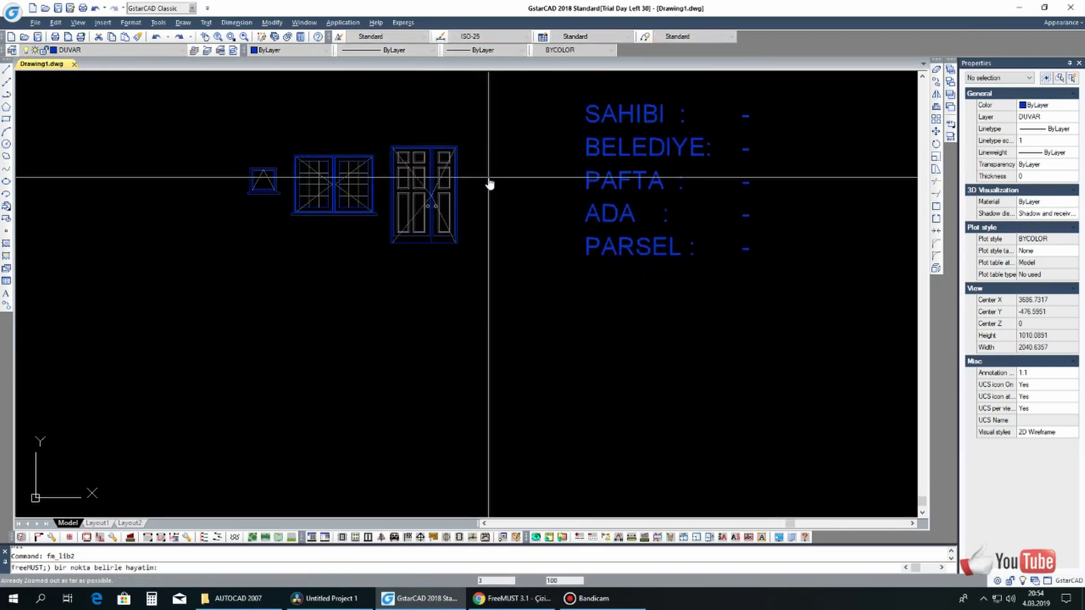
{"action": "scroll", "coordinate": [489, 181], "scroll_direction": "down", "scroll_amount": 2}
{"action": "scroll", "coordinate": [396, 175], "scroll_direction": "up", "scroll_amount": 4}
{"action": "left_click", "coordinate": [359, 177]}
{"action": "left_click", "coordinate": [513, 169]}
{"action": "left_click", "coordinate": [446, 378]}
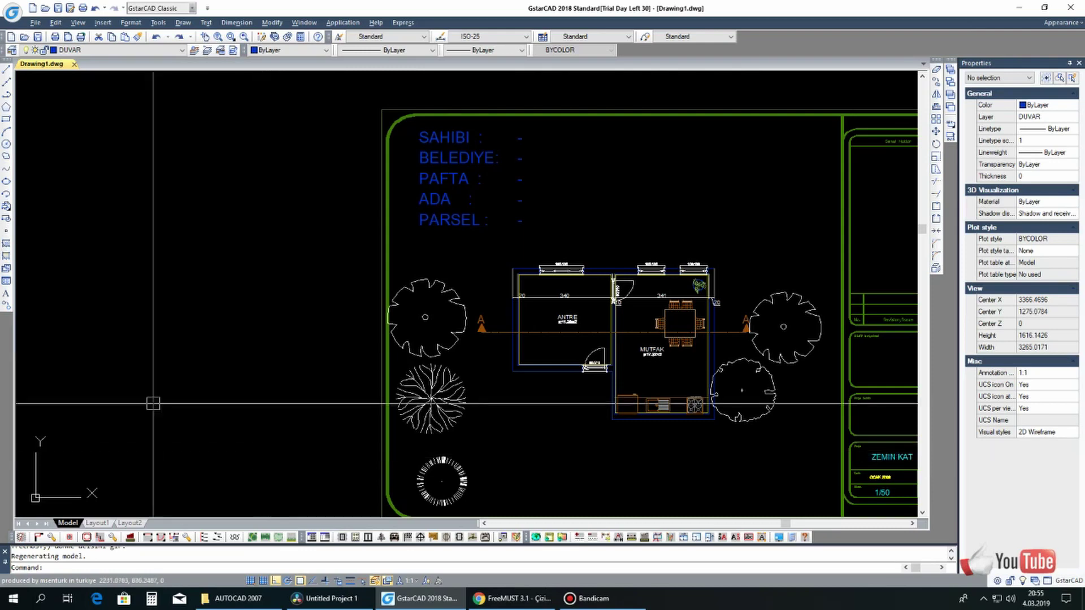
{"action": "scroll", "coordinate": [104, 439], "scroll_direction": "down", "scroll_amount": 3}
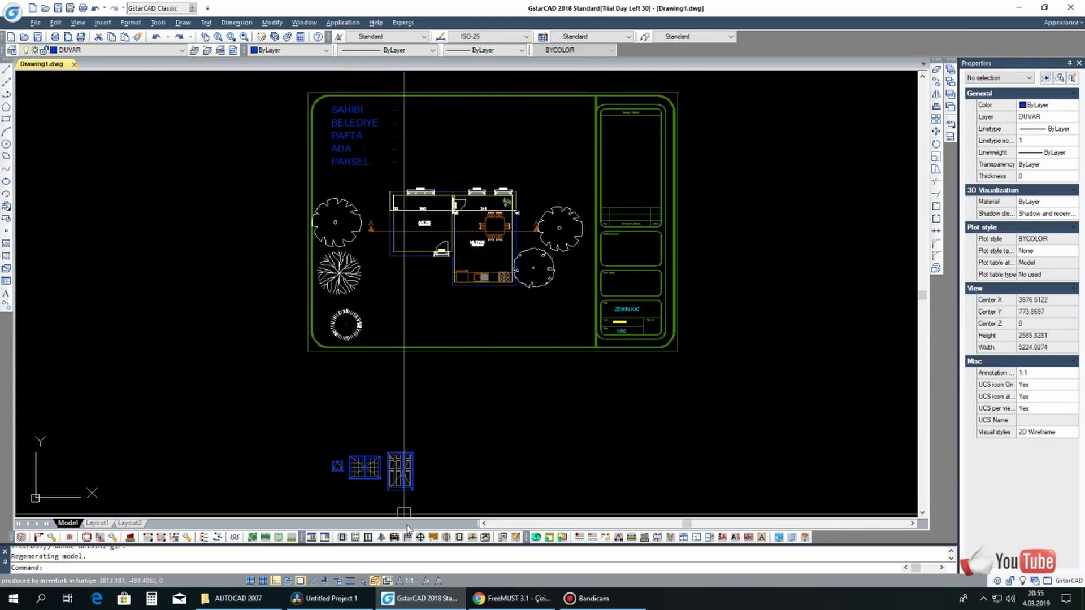
Insert a tall tree elevation from the plant library beside the door elevation
{"action": "left_click", "coordinate": [385, 538]}
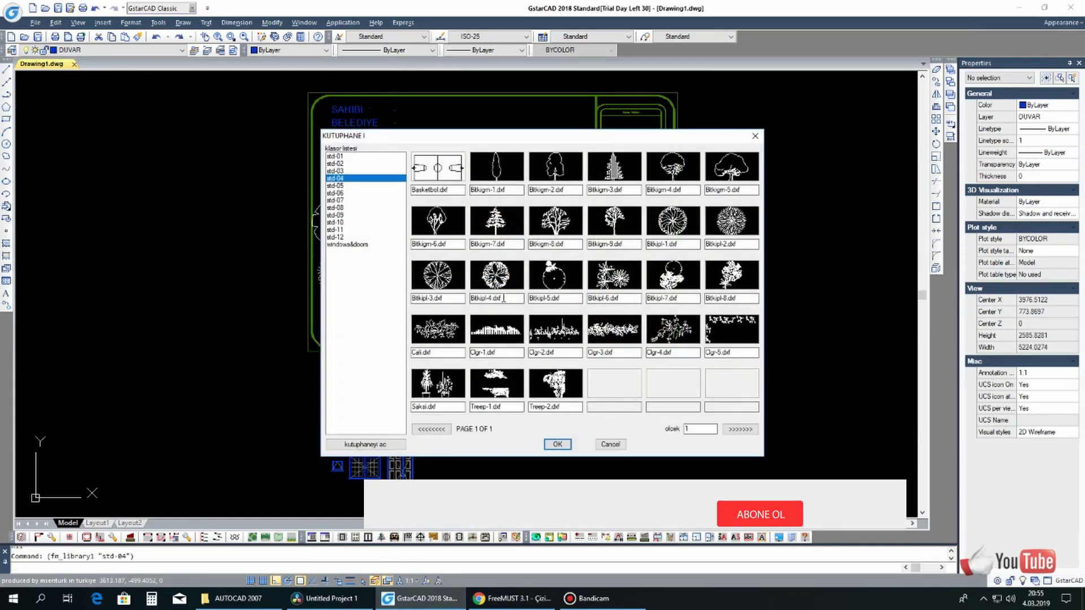
{"action": "left_click", "coordinate": [555, 443]}
{"action": "left_click", "coordinate": [432, 486]}
{"action": "key", "text": "Return"}
{"action": "scroll", "coordinate": [429, 395], "scroll_direction": "up", "scroll_amount": 5}
{"action": "scroll", "coordinate": [597, 368], "scroll_direction": "down", "scroll_amount": 1}
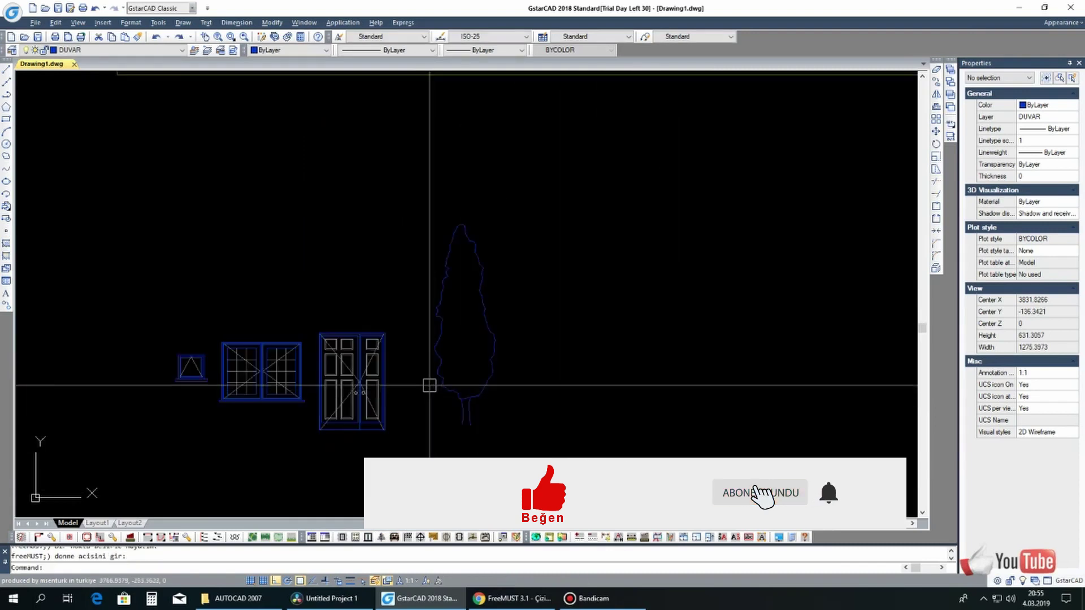
Browse the external drive to the PROGRAMLAR folder in Explorer, then return to GstarCAD
{"action": "left_click", "coordinate": [237, 598]}
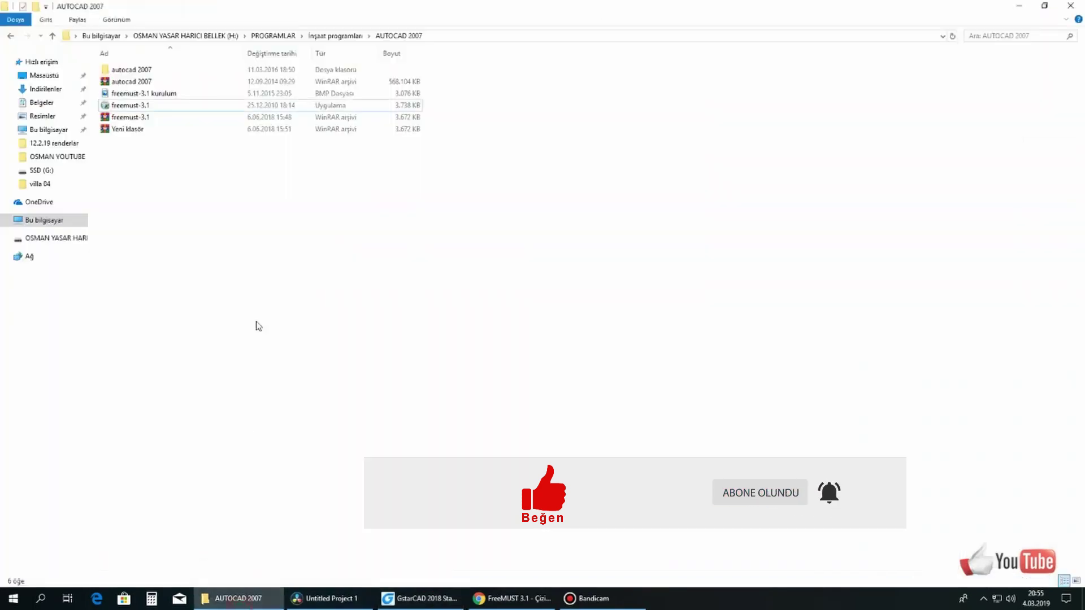
{"action": "left_click", "coordinate": [65, 238]}
{"action": "double_click", "coordinate": [135, 82]}
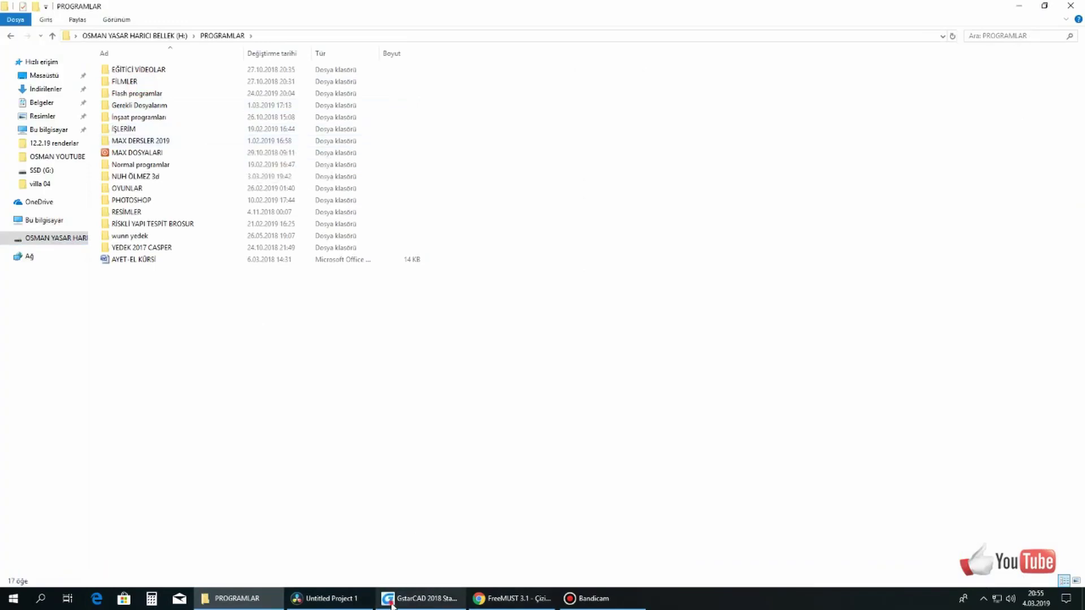
{"action": "left_click", "coordinate": [421, 598]}
{"action": "scroll", "coordinate": [587, 118], "scroll_direction": "up", "scroll_amount": 2}
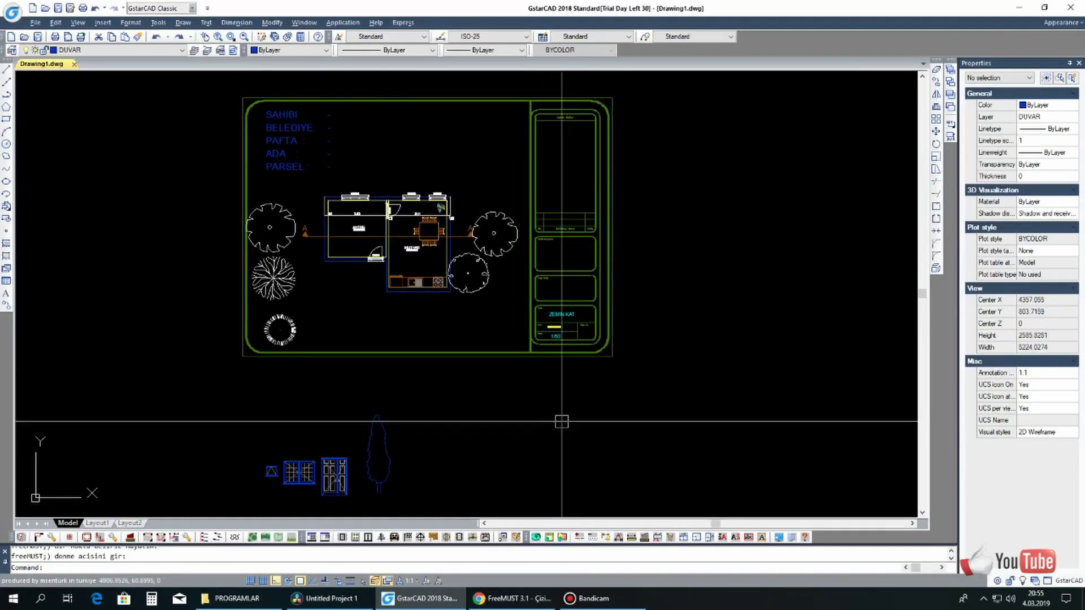
{"action": "scroll", "coordinate": [344, 232], "scroll_direction": "up", "scroll_amount": 3}
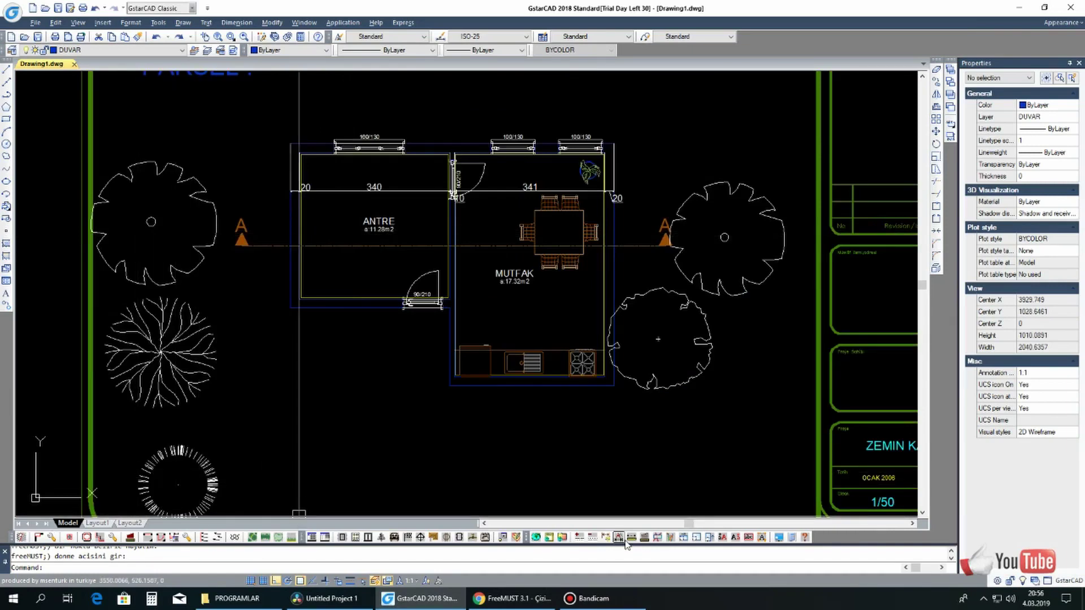
{"action": "middle_click_drag", "start_coordinate": [497, 508], "coordinate": [473, 229]}
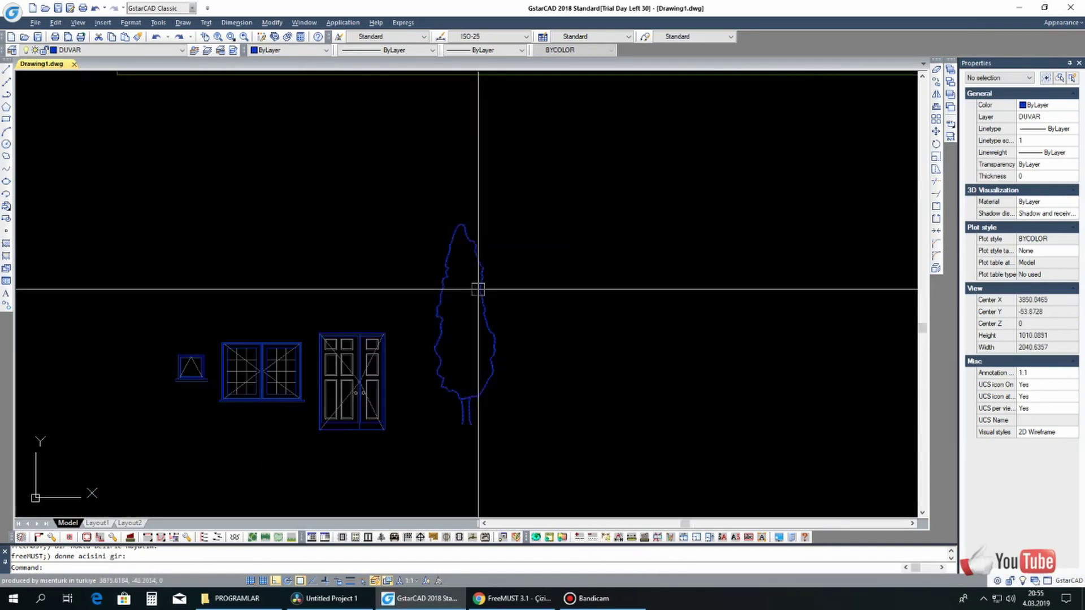
{"action": "scroll", "coordinate": [388, 359], "scroll_direction": "down", "scroll_amount": 3}
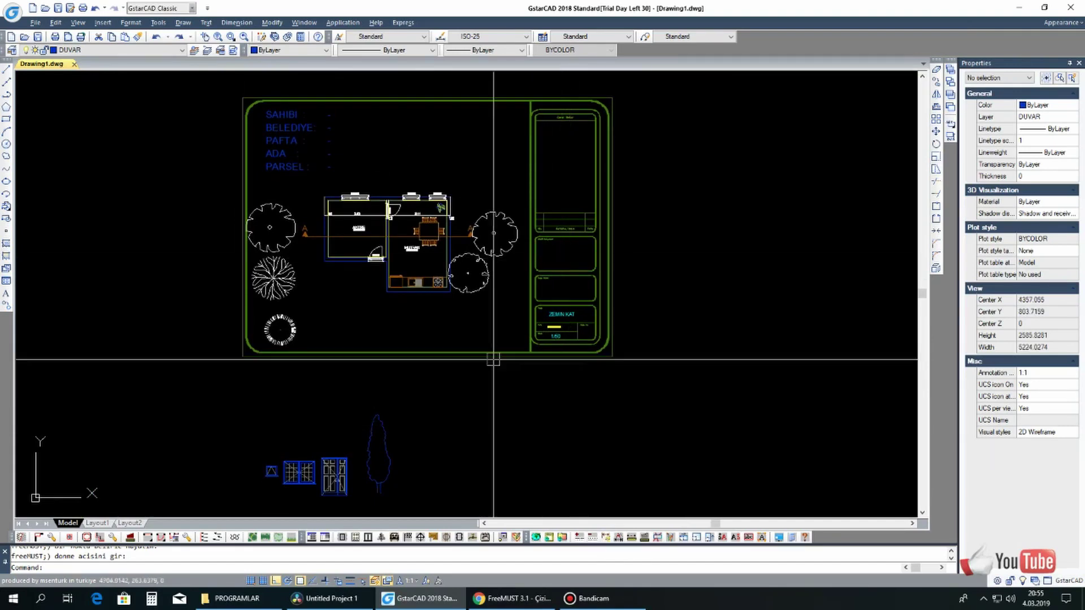
{"action": "scroll", "coordinate": [348, 233], "scroll_direction": "up", "scroll_amount": 4}
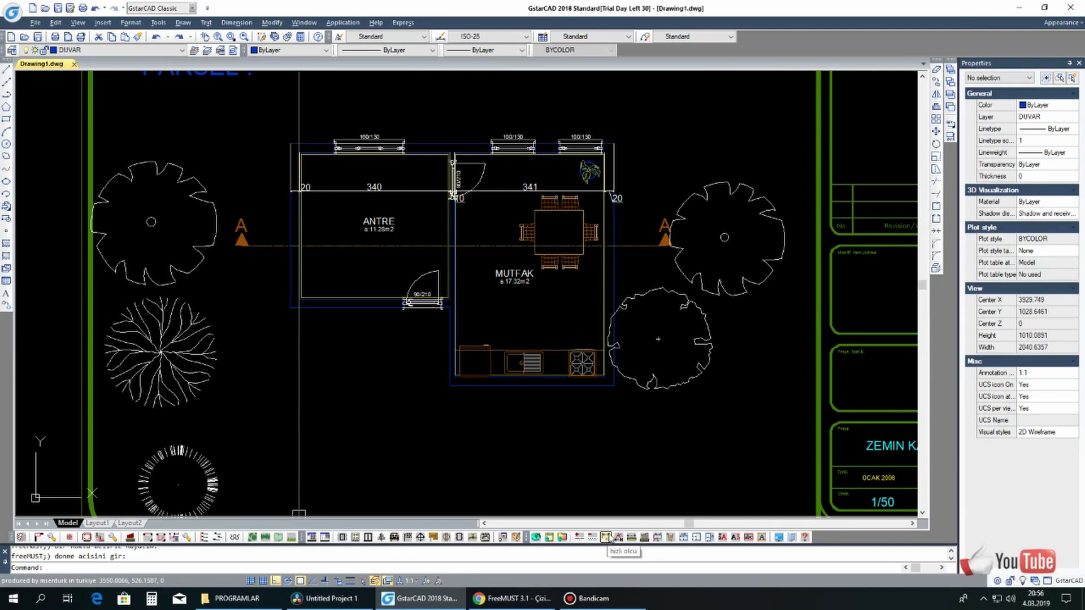
Quick-dimension ANTRE's left wall into a vertical chain including 30, 120.6 and 20
{"action": "left_click", "coordinate": [609, 536]}
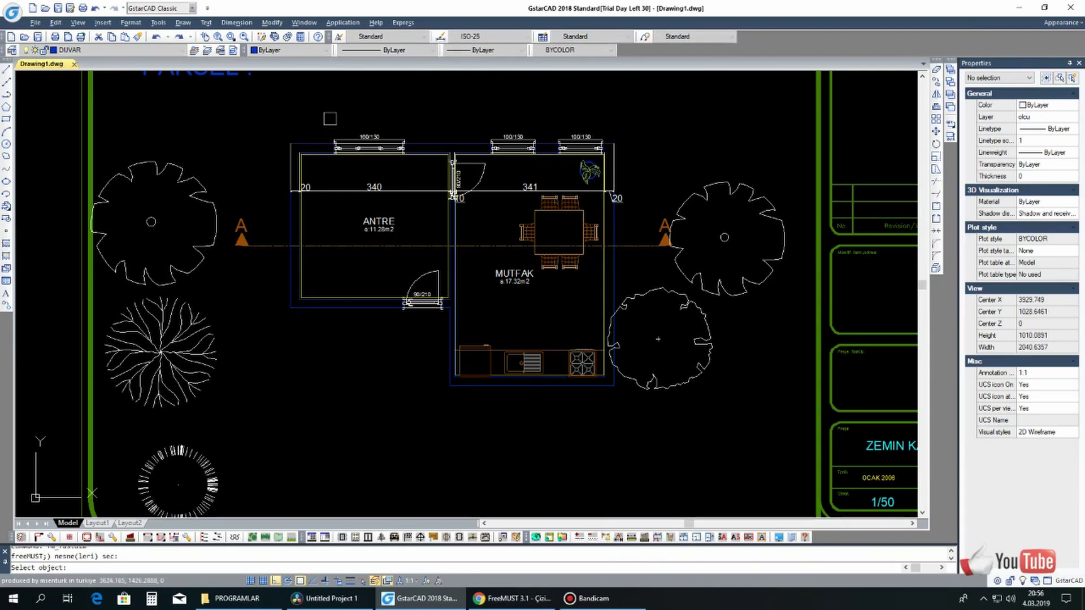
{"action": "left_click", "coordinate": [321, 314]}
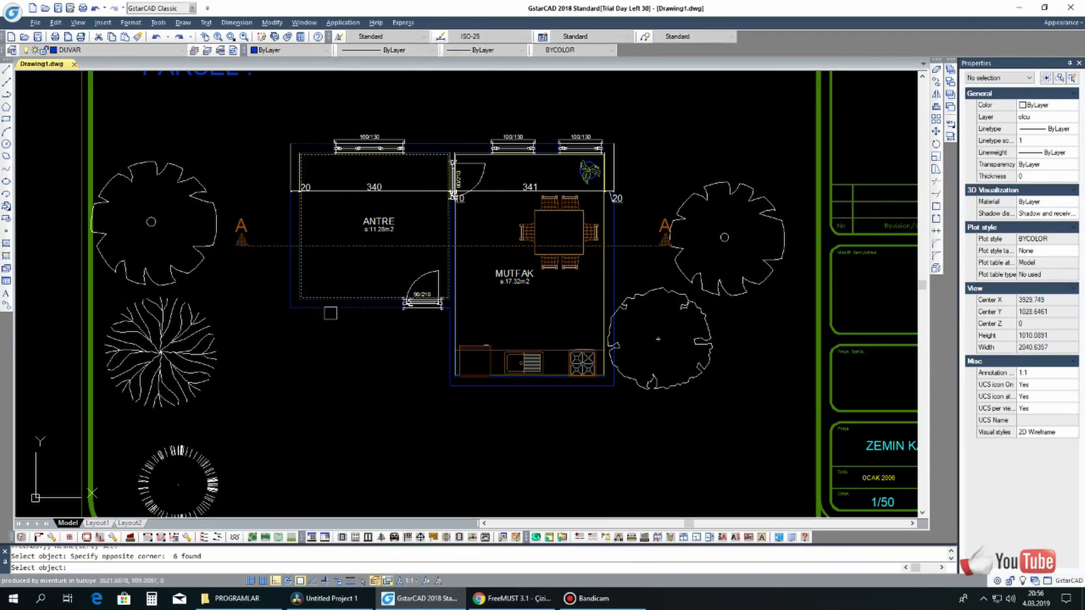
{"action": "scroll", "coordinate": [331, 309], "scroll_direction": "up", "scroll_amount": 5}
{"action": "left_click", "coordinate": [339, 261], "text": "shift"}
{"action": "scroll", "coordinate": [339, 259], "scroll_direction": "down", "scroll_amount": 8}
{"action": "scroll", "coordinate": [329, 277], "scroll_direction": "up", "scroll_amount": 4}
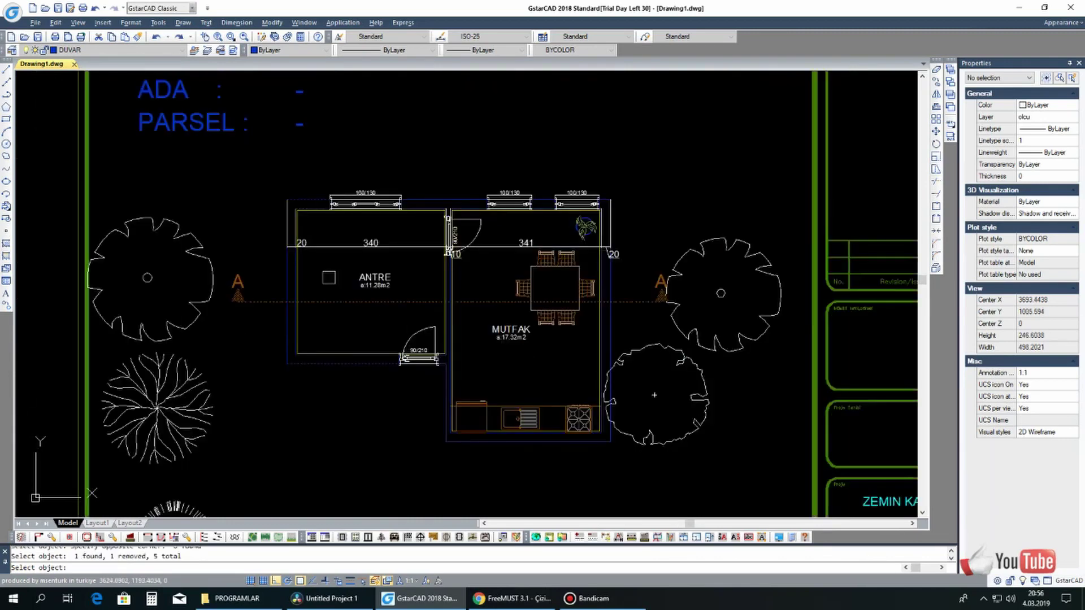
{"action": "key", "text": "Return"}
{"action": "scroll", "coordinate": [339, 271], "scroll_direction": "up", "scroll_amount": 4}
{"action": "scroll", "coordinate": [350, 265], "scroll_direction": "down", "scroll_amount": 8}
{"action": "scroll", "coordinate": [360, 263], "scroll_direction": "up", "scroll_amount": 5}
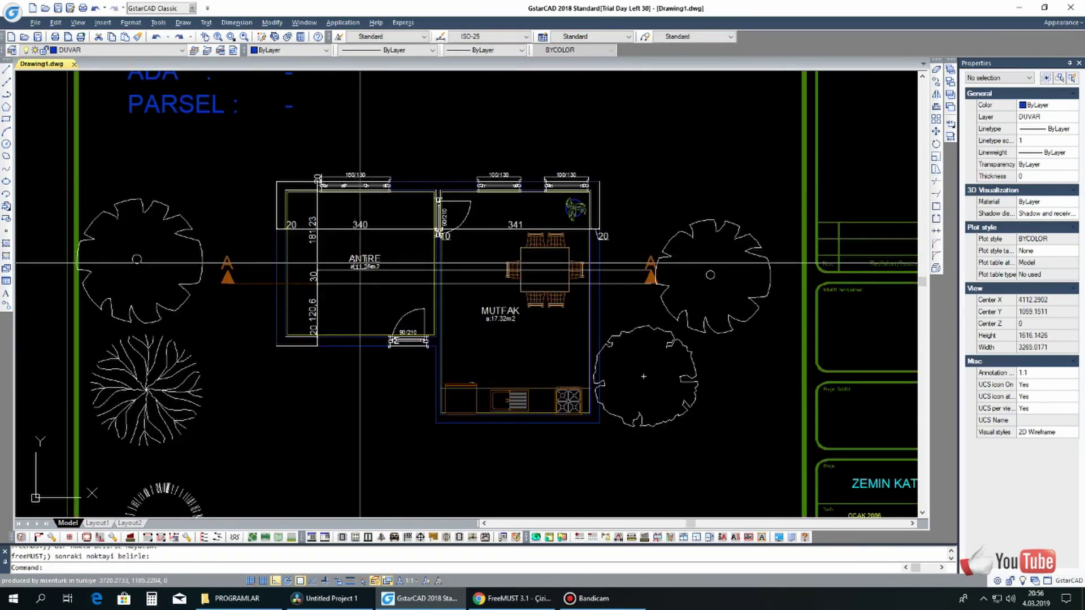
{"action": "scroll", "coordinate": [345, 218], "scroll_direction": "up", "scroll_amount": 2}
{"action": "left_click", "coordinate": [353, 221]}
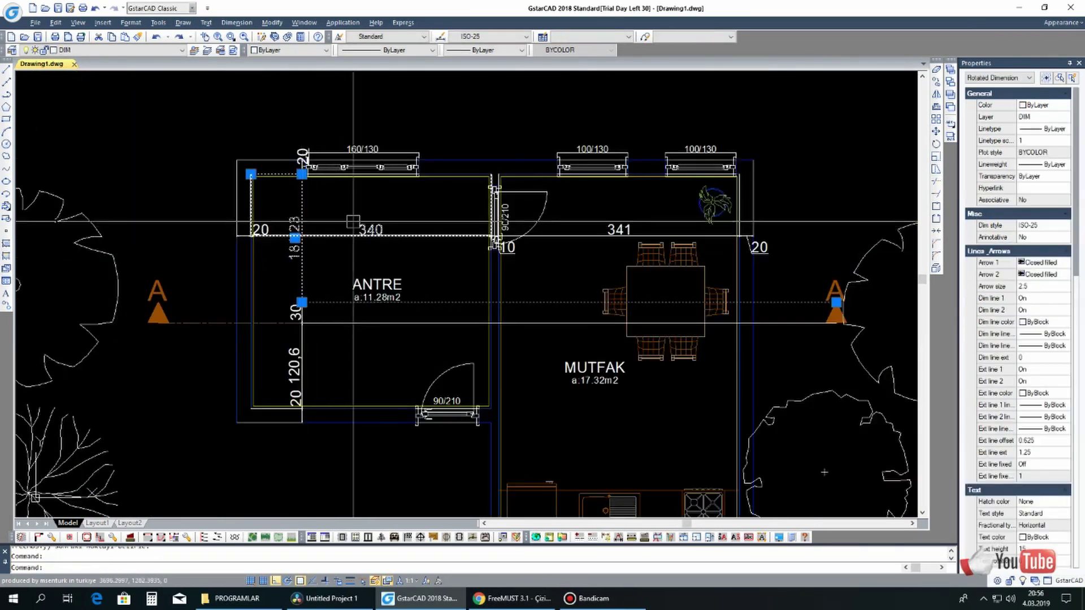